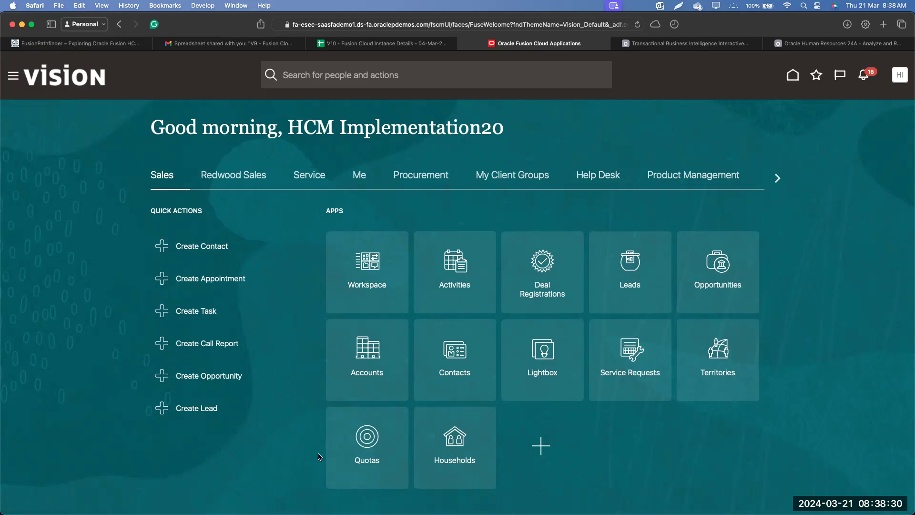
Step: Open the Security Console from the Tools group and dismiss the import process warning
left_click(13, 79)
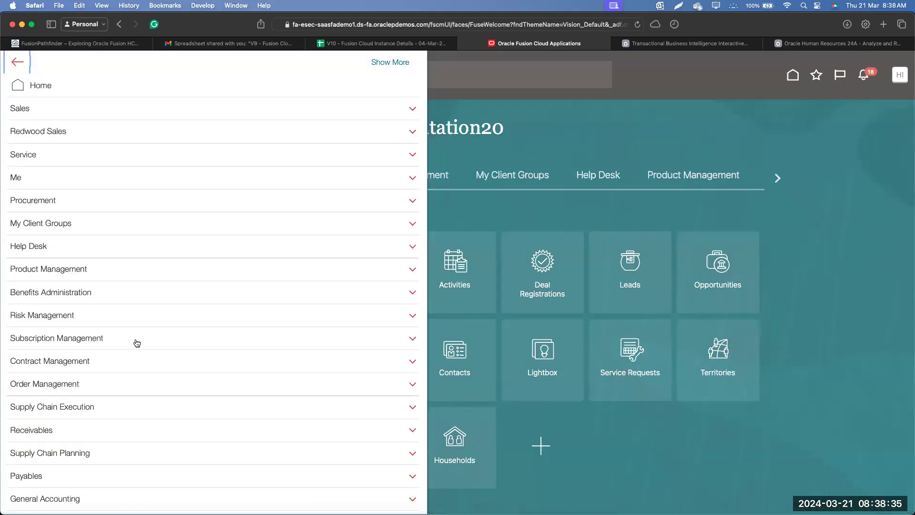
scroll(134, 339, "down", 5)
left_click(67, 430)
scroll(70, 430, "down", 4)
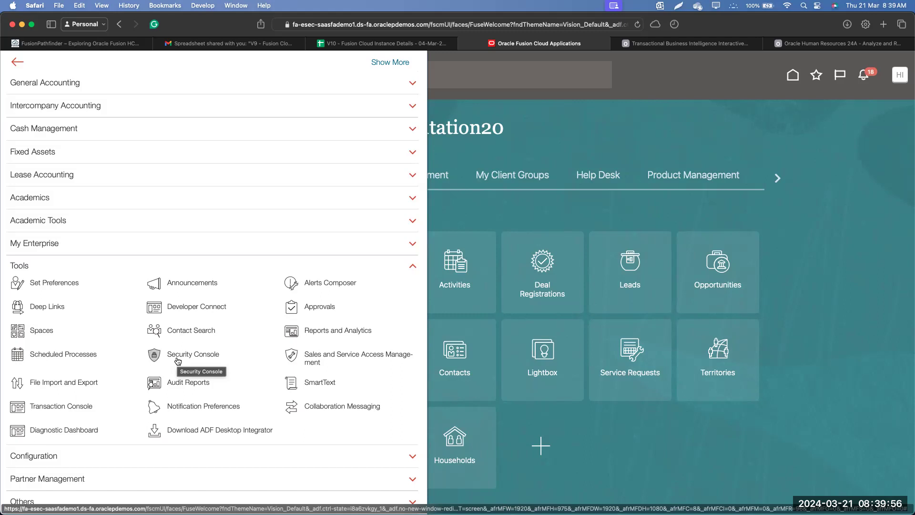
left_click(177, 361)
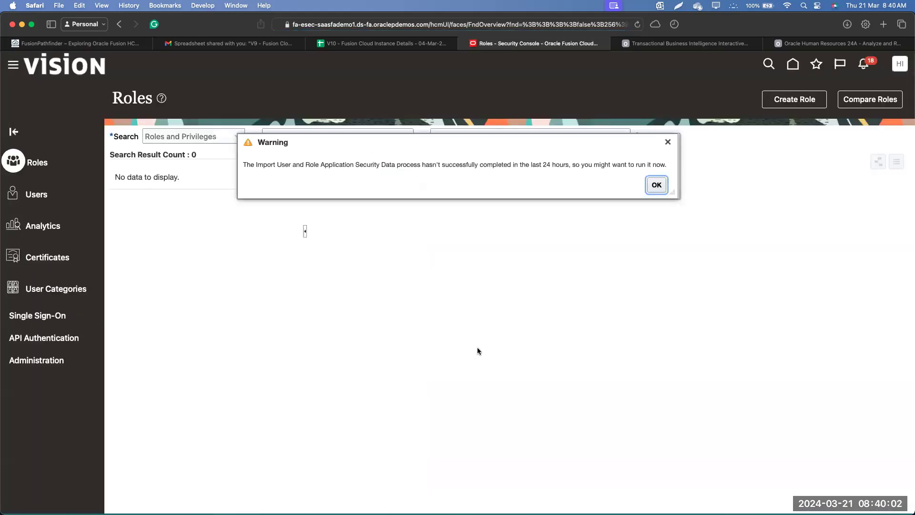
left_click(656, 185)
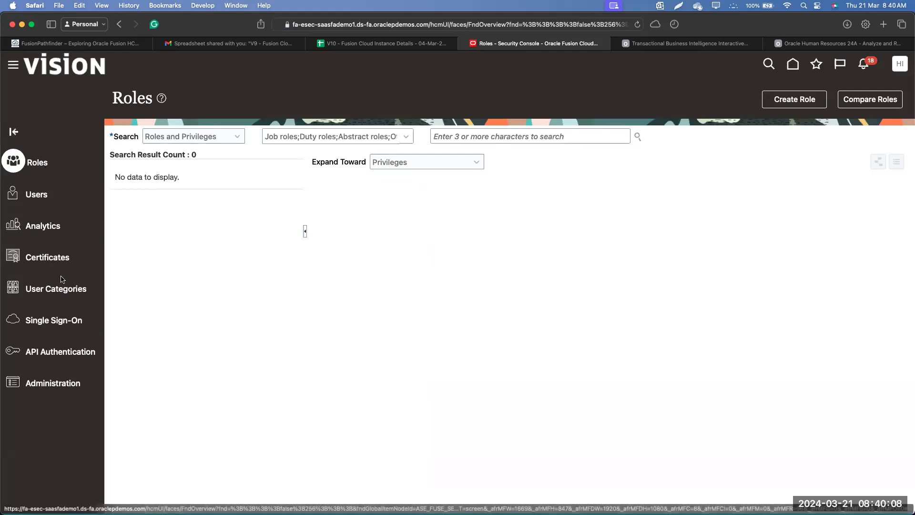
left_click_drag(37, 241, 55, 241)
mouse_move(48, 273)
left_mouse_down()
mouse_move(64, 273)
mouse_move(55, 297)
mouse_move(71, 299)
left_mouse_up()
mouse_move(38, 333)
left_mouse_down()
mouse_move(68, 335)
mouse_move(82, 367)
left_mouse_up()
left_click_drag(42, 396, 68, 397)
left_click_drag(78, 214, 1, 388)
left_click_drag(4, 217, 75, 412)
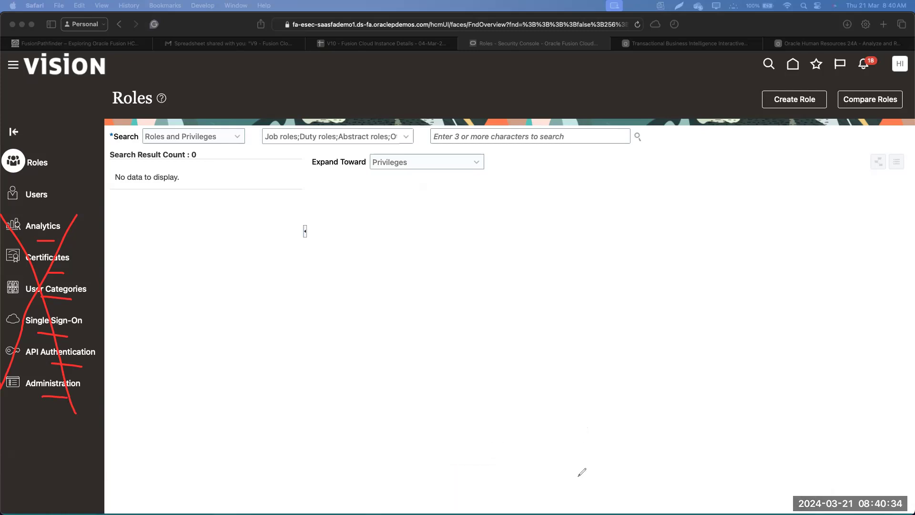
left_click(574, 443)
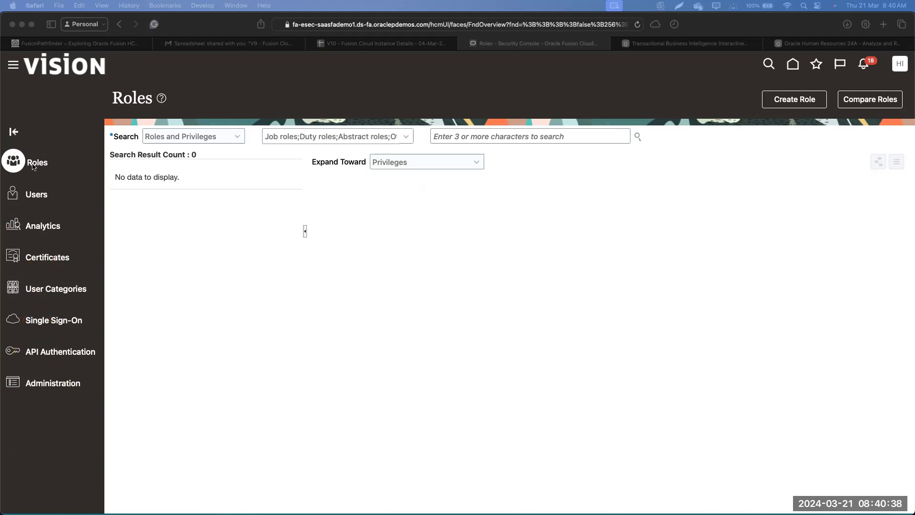
Step: Go to the user accounts and view the blank form for adding a user account, cancelling it without entries
left_click(41, 197)
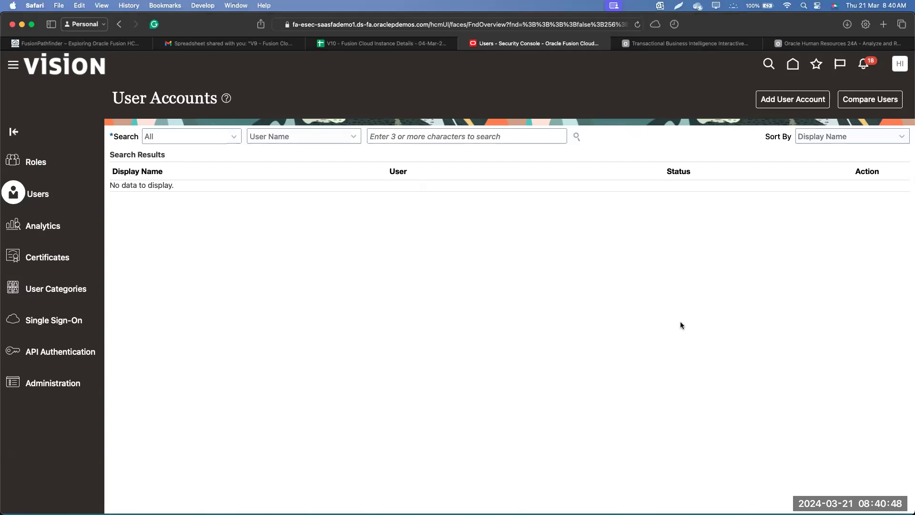
left_click(788, 102)
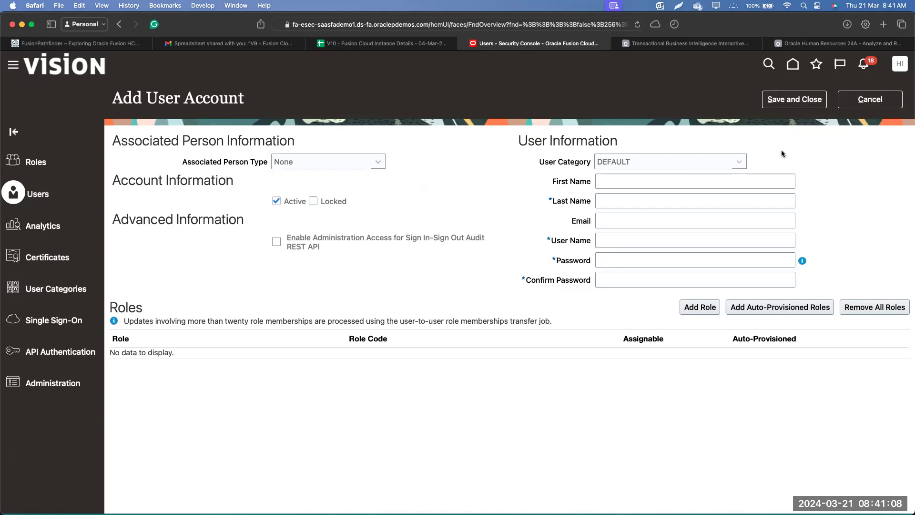
left_click(867, 95)
Step: Search the user accounts by the user's first name and open the matching account's details
left_click(413, 135)
type("curtis")
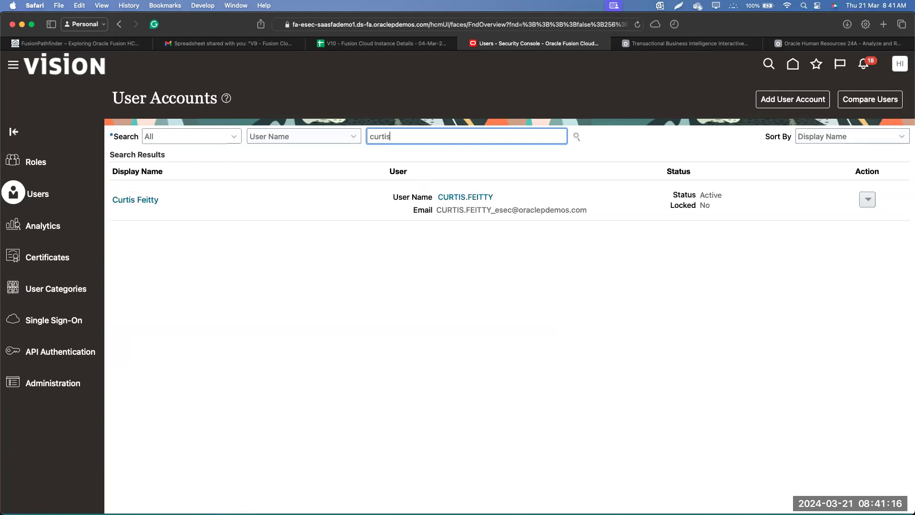
left_click(469, 198)
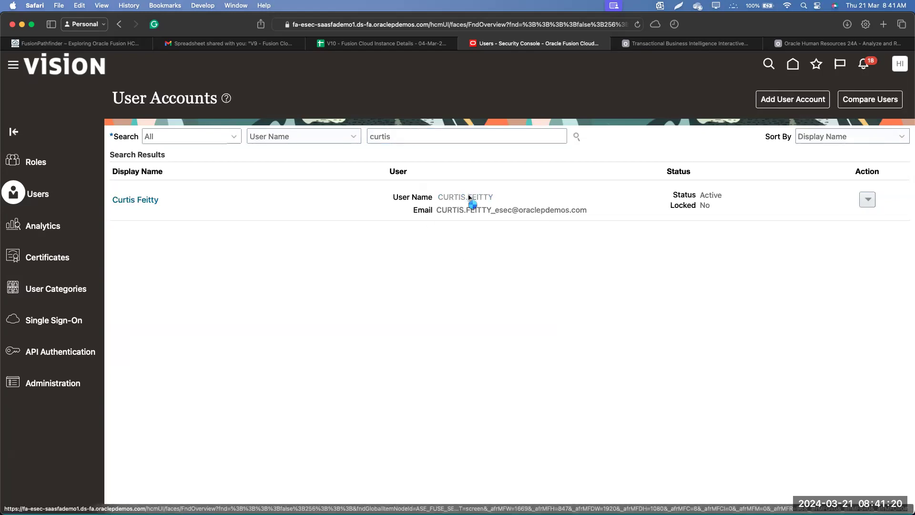
Step: Review the account's assigned roles, user information and associated worker information
scroll(198, 388, "down", 10)
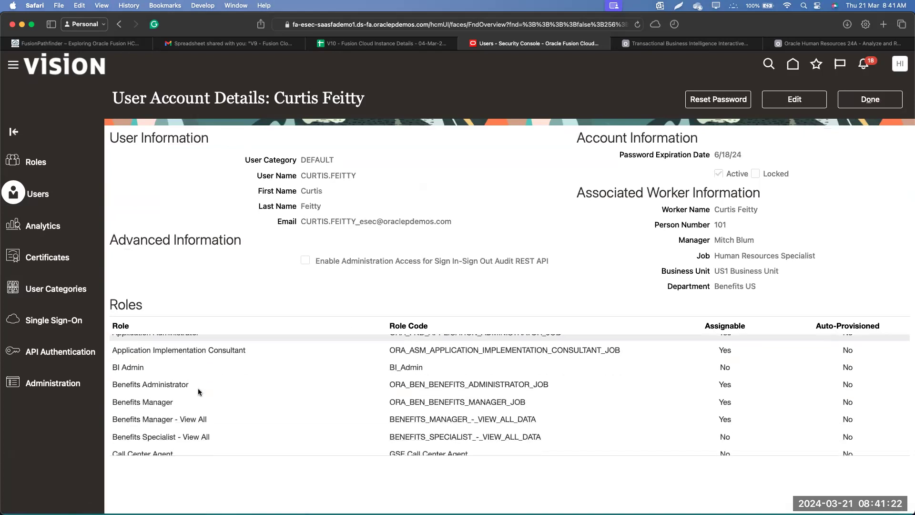
scroll(198, 388, "down", 10)
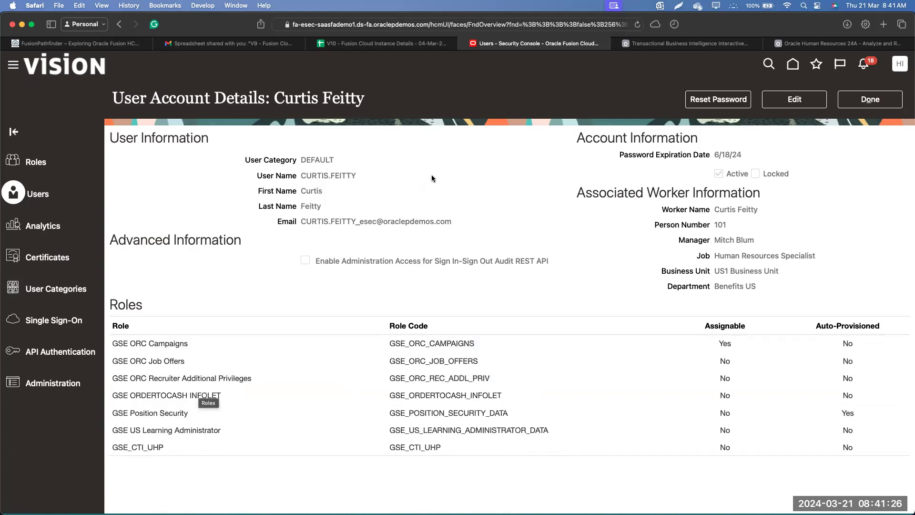
left_click_drag(242, 157, 381, 224)
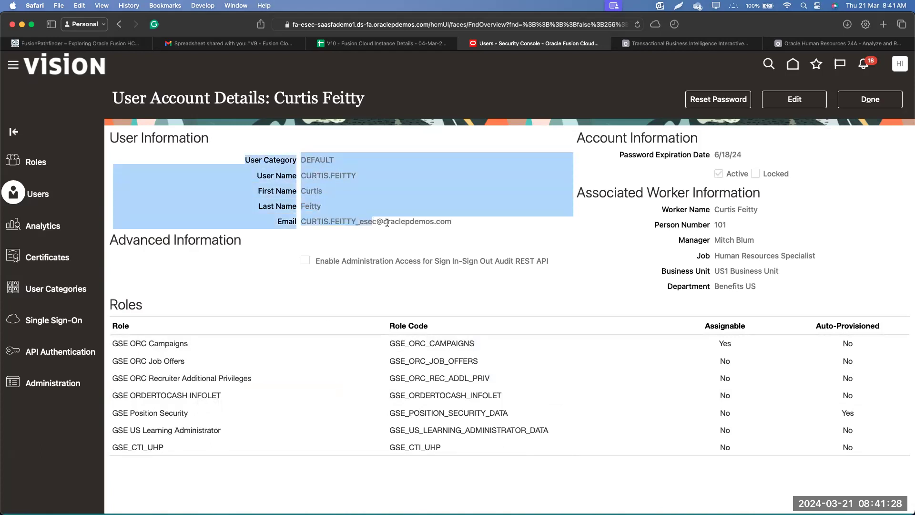
left_click_drag(772, 290, 545, 192)
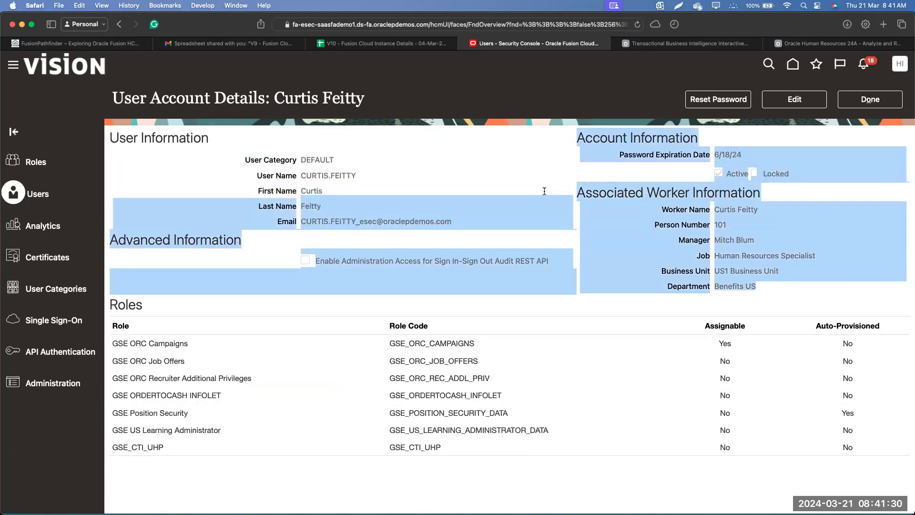
left_click(723, 197)
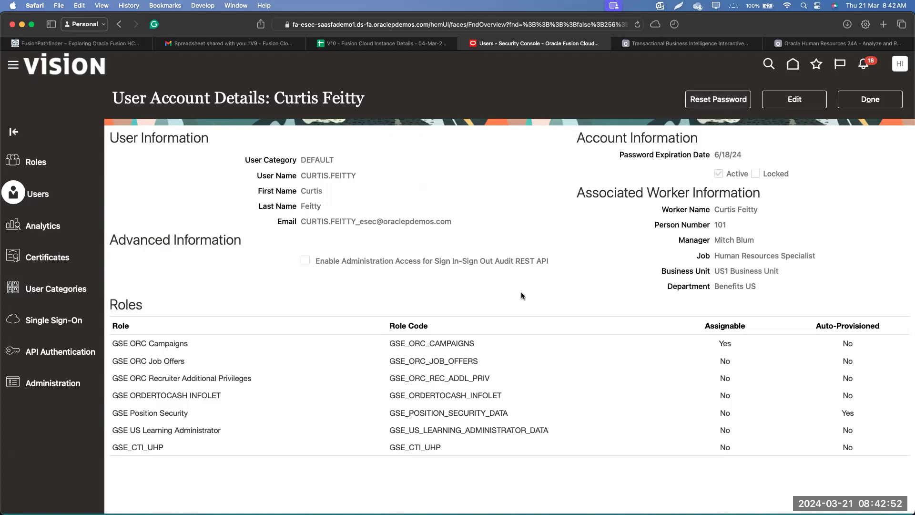
Step: Open the user account for editing, look through its editable fields and assigned roles, and cancel
left_click(795, 99)
scroll(691, 408, "down", 3)
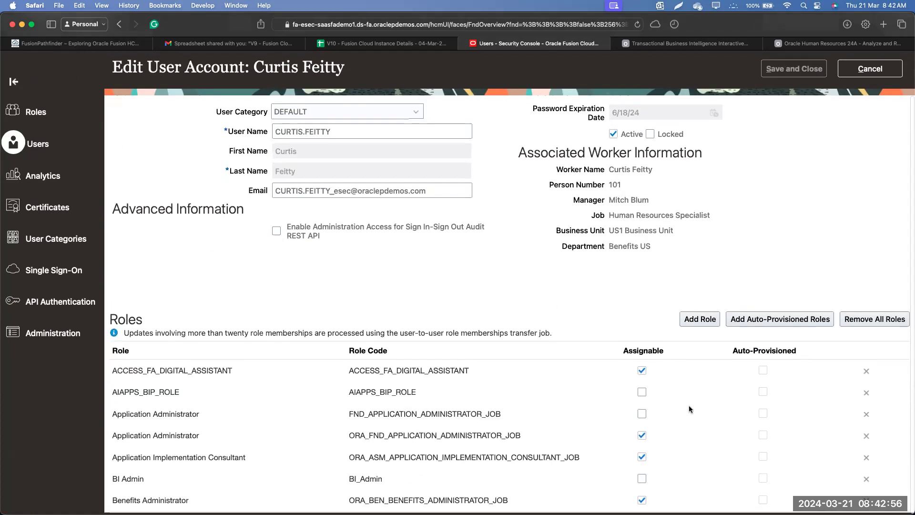
scroll(794, 454, "down", 5)
scroll(794, 453, "up", 10)
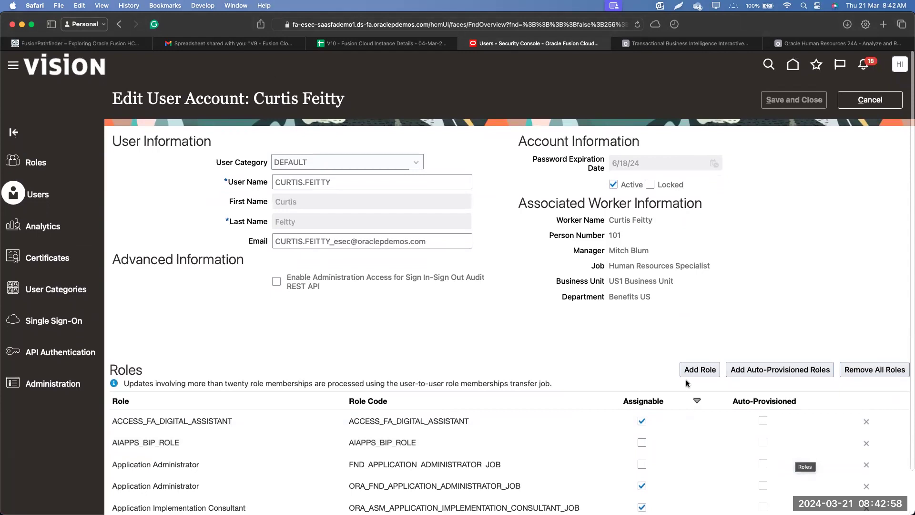
left_click(864, 105)
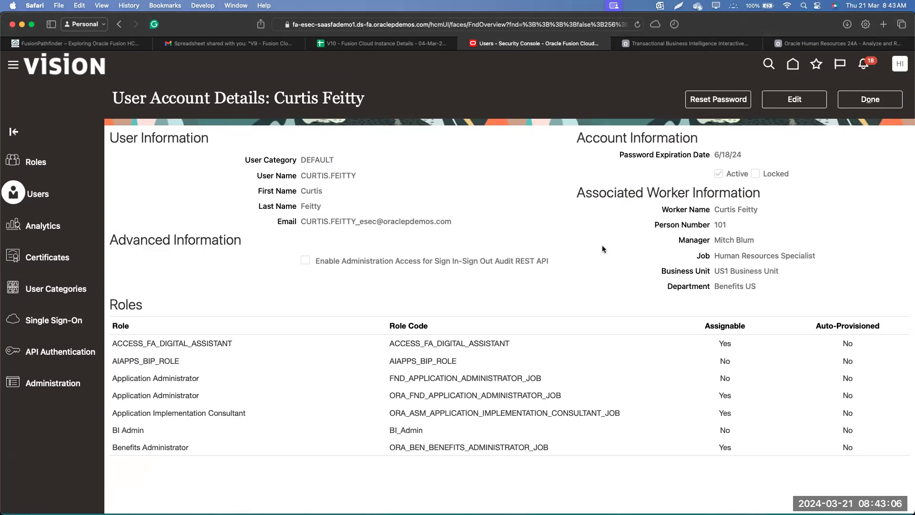
Step: Mark the user account as locked and inactive, restore it to active and unlocked, save it and close its details
left_click(795, 99)
left_click(651, 184)
left_click(614, 184)
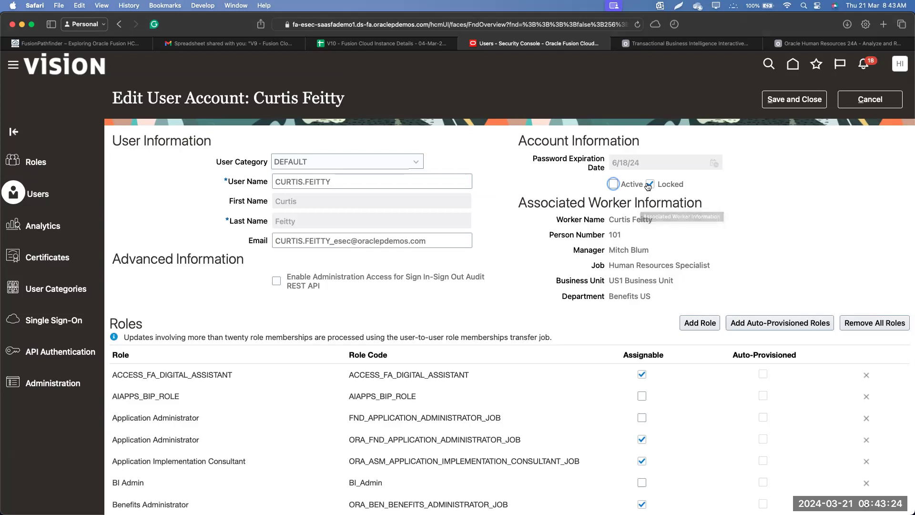
left_click(615, 185)
left_click(650, 184)
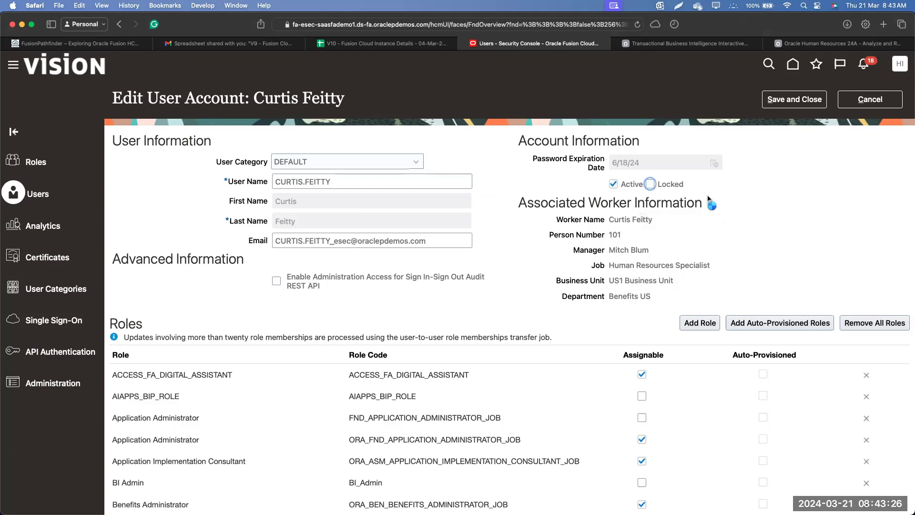
left_click(796, 101)
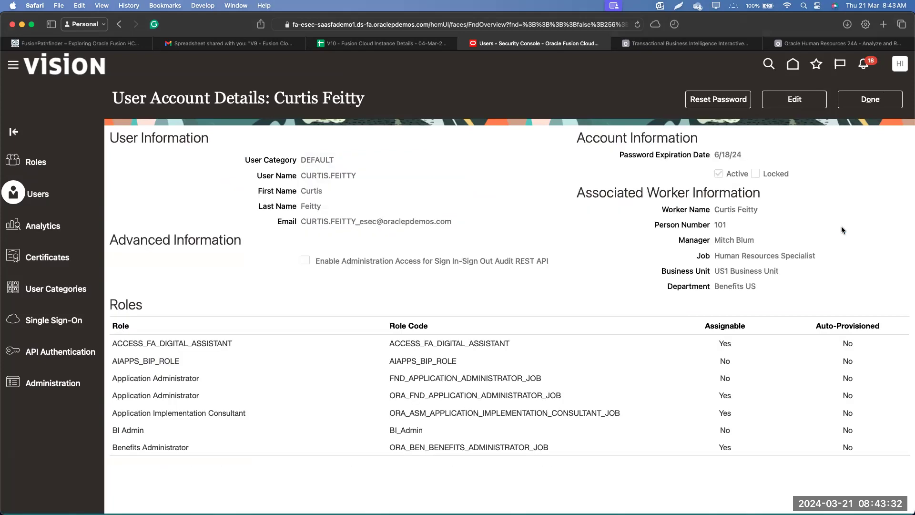
left_click(871, 103)
Step: Start a copy of the user account, look through the roles carried over to it, and cancel the copy
left_click(868, 200)
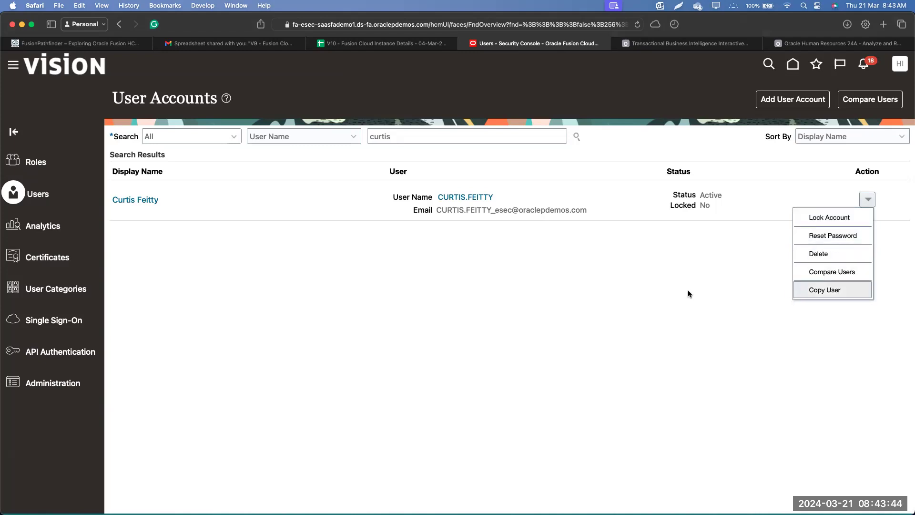
left_click(837, 295)
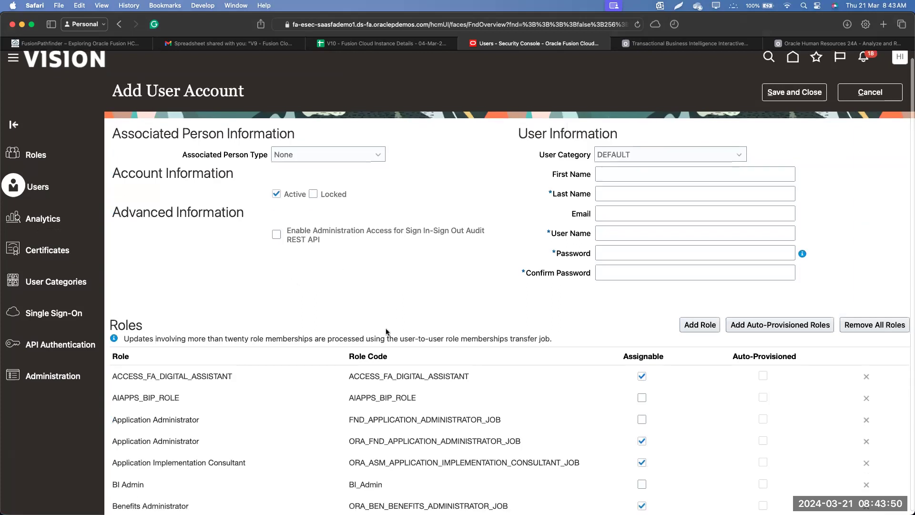
scroll(286, 453, "down", 10)
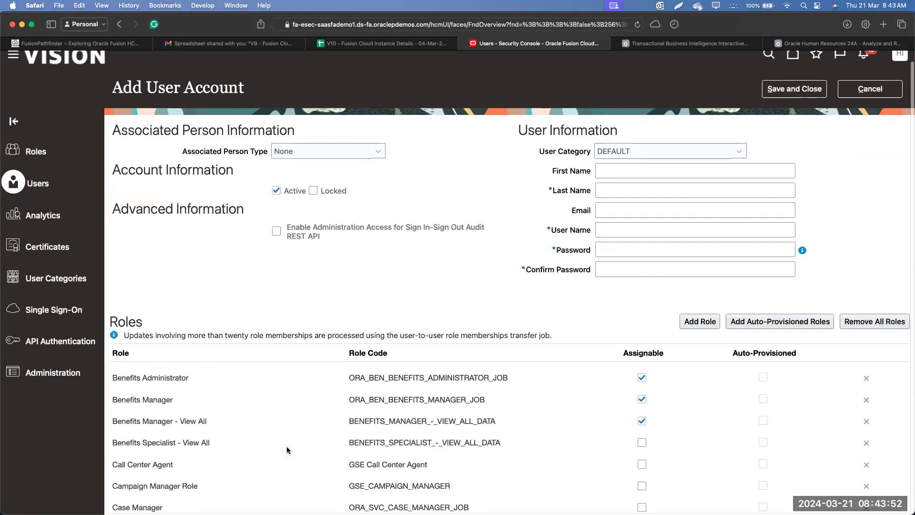
scroll(287, 446, "down", 10)
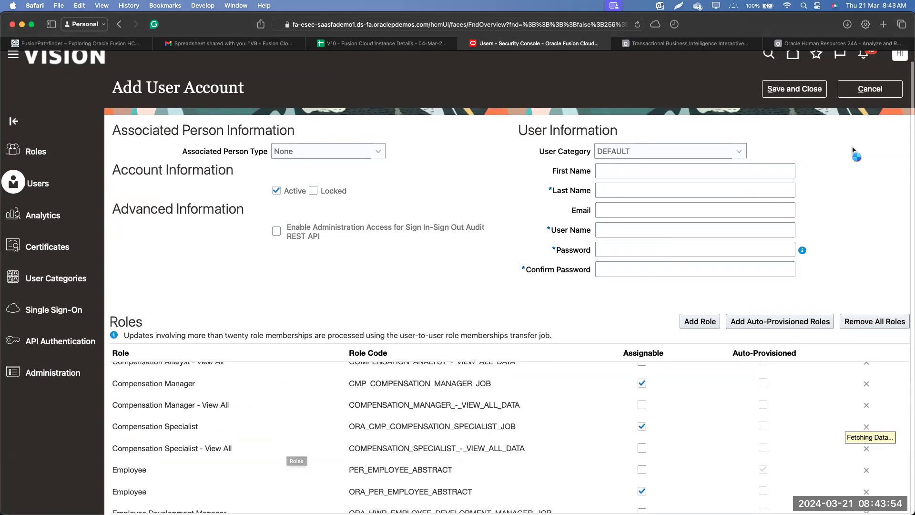
left_click(857, 95)
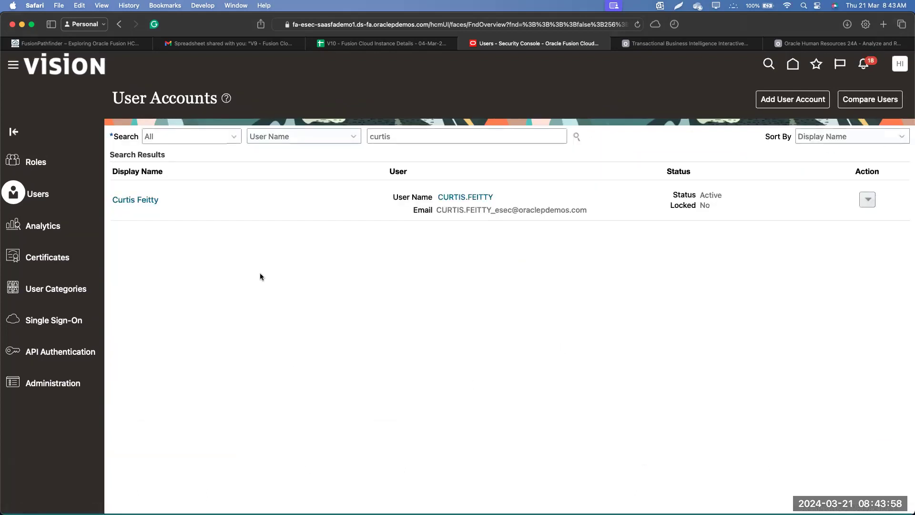
Step: Go to the roles and limit the roles and privileges search to abstract roles only
left_click(42, 162)
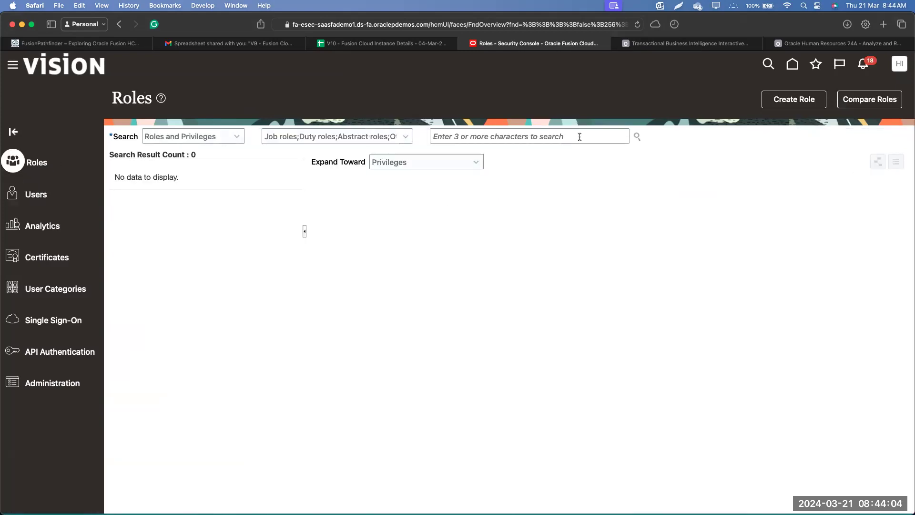
left_click(404, 137)
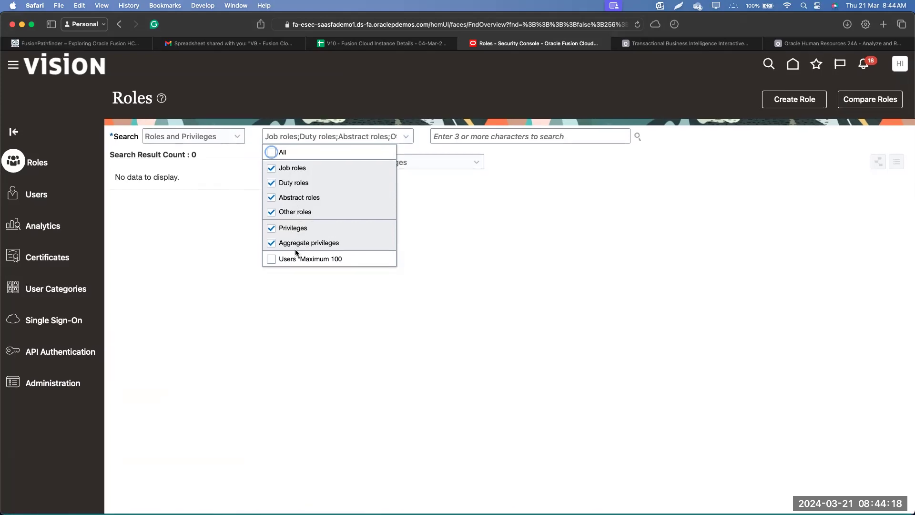
left_click(275, 153)
left_click(271, 152)
left_click(272, 198)
left_click(505, 241)
Step: Search the abstract roles for ORA
left_click(638, 137)
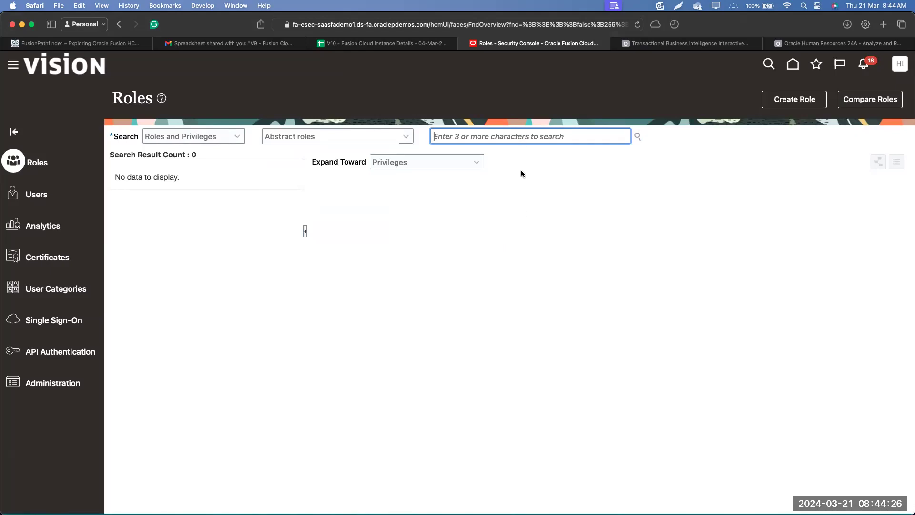
type("ORA")
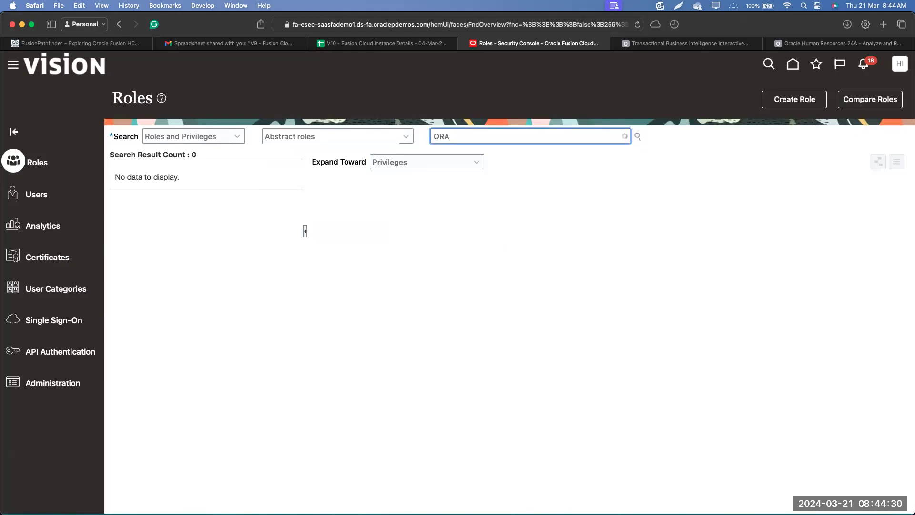
key("Return")
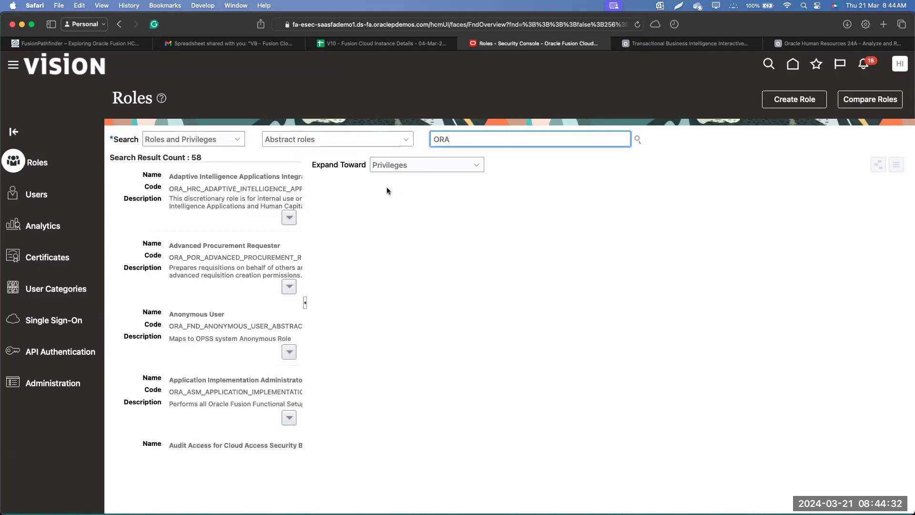
Step: Widen the search results area, browse the listed abstract roles and load more items
left_click_drag(305, 261, 346, 261)
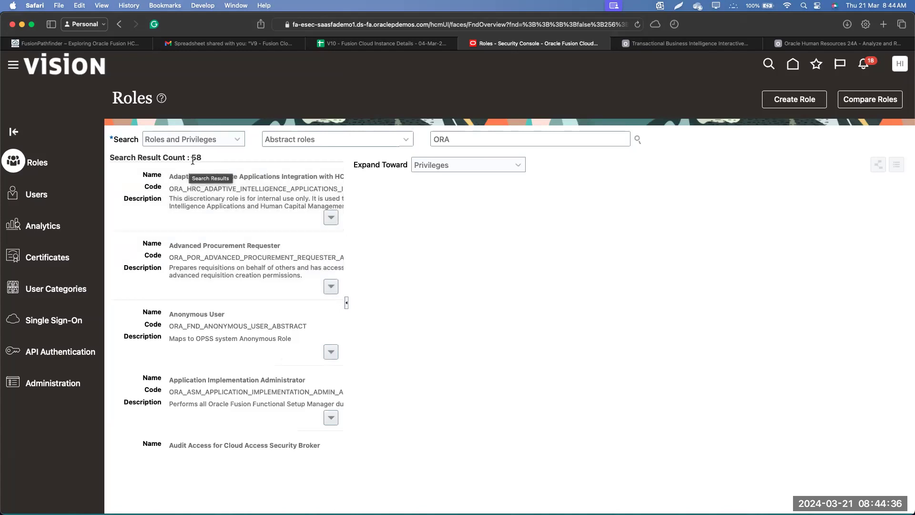
scroll(231, 264, "down", 20)
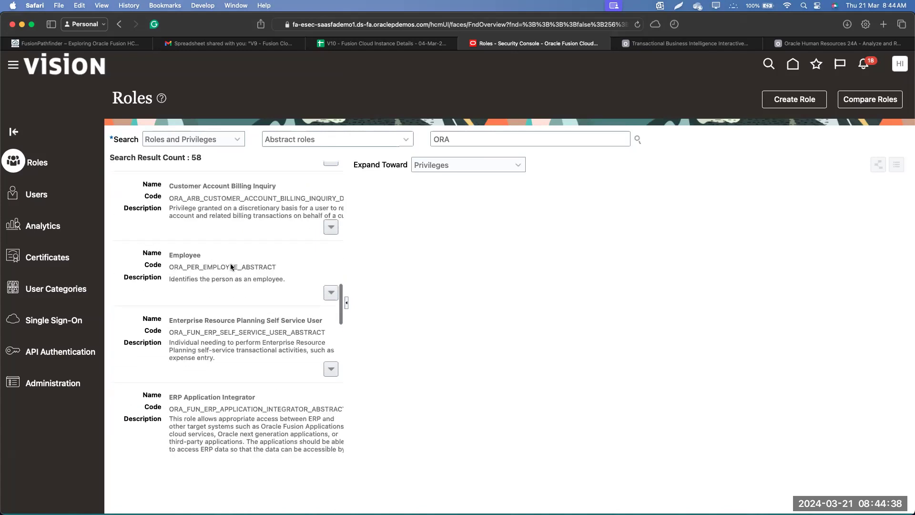
scroll(234, 264, "down", 5)
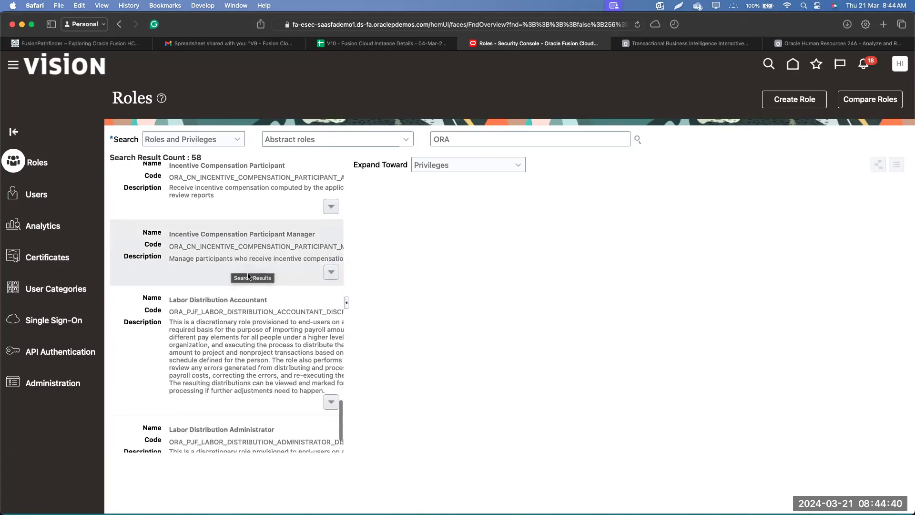
left_click(254, 446)
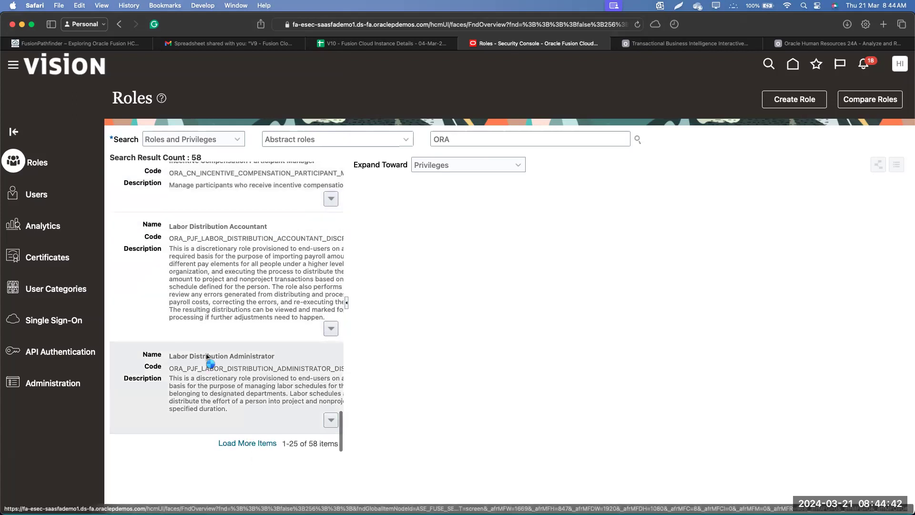
Step: Browse the additional loaded abstract roles, reading their names, codes and descriptions from Line Manager through Receipt Accounting
scroll(209, 358, "down", 7)
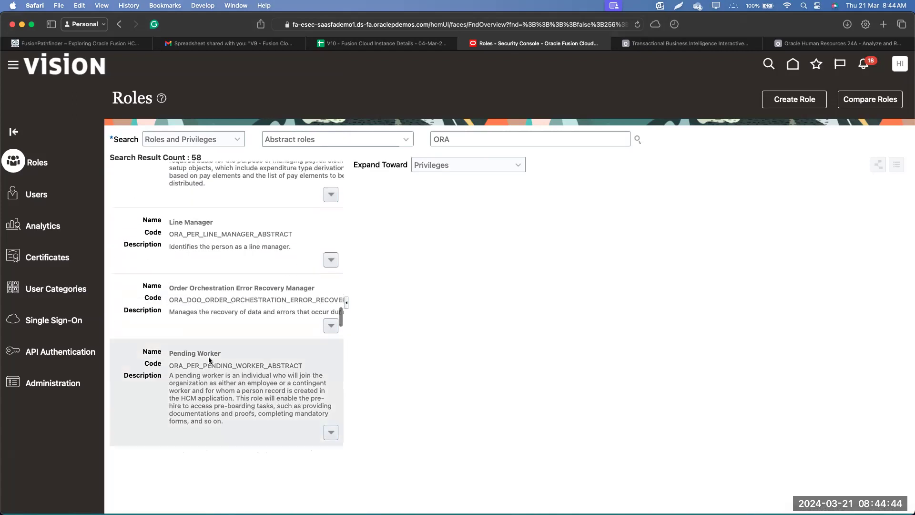
scroll(186, 358, "down", 5)
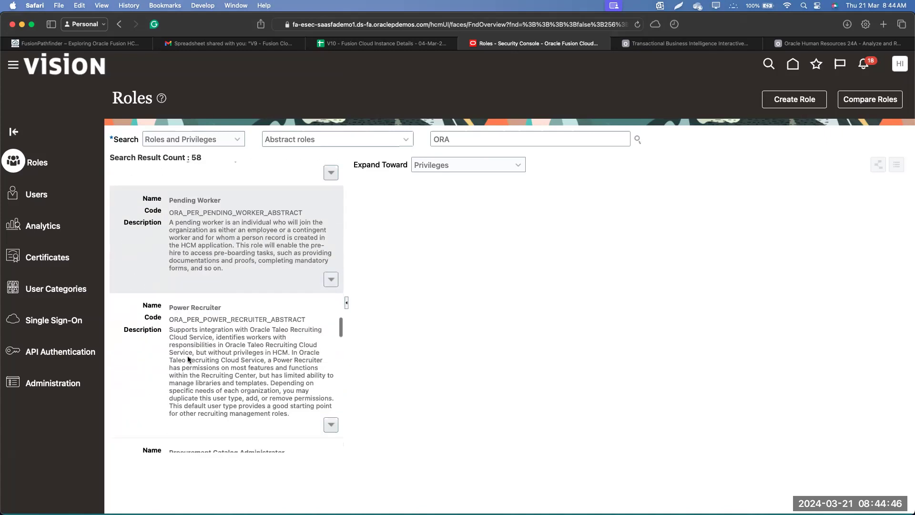
scroll(188, 356, "down", 2)
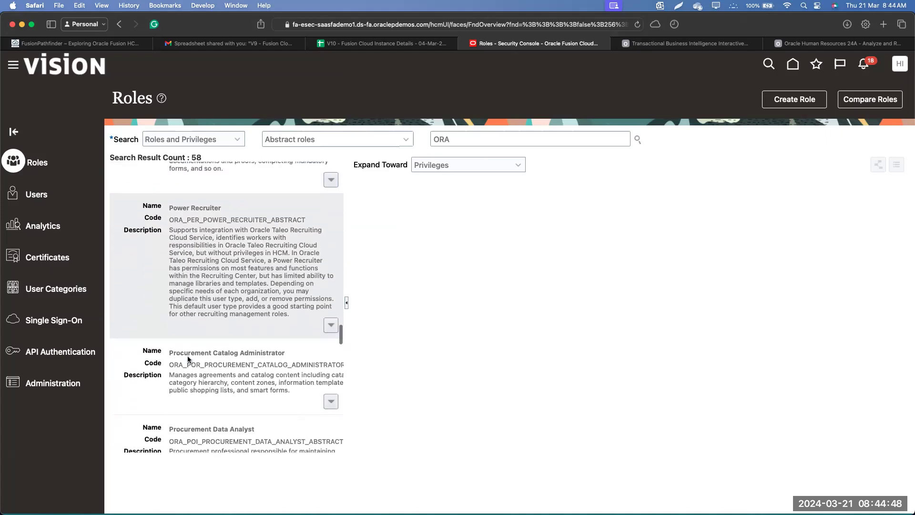
scroll(187, 358, "down", 3)
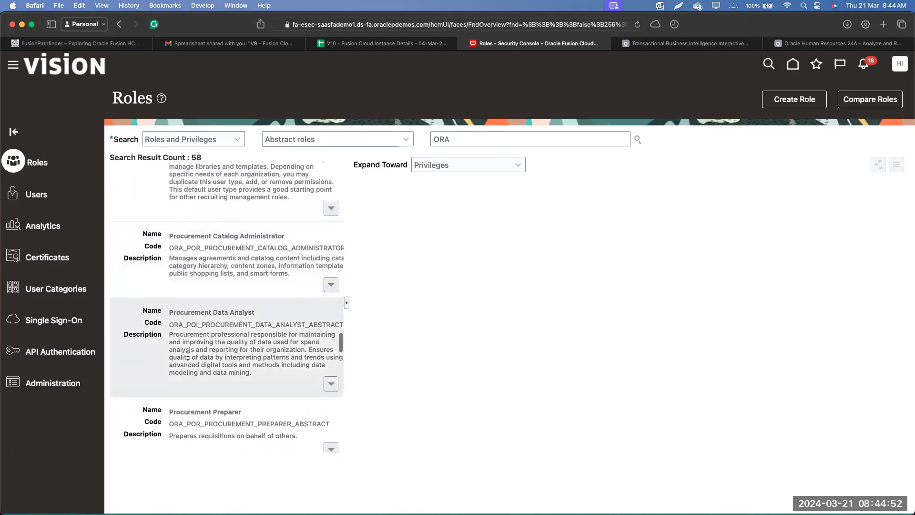
scroll(188, 359, "down", 4)
scroll(249, 346, "down", 8)
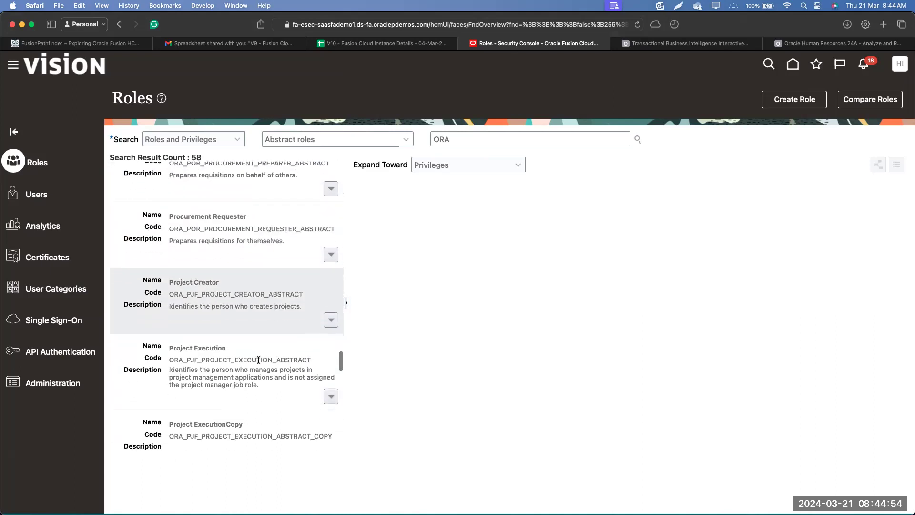
scroll(252, 347, "down", 10)
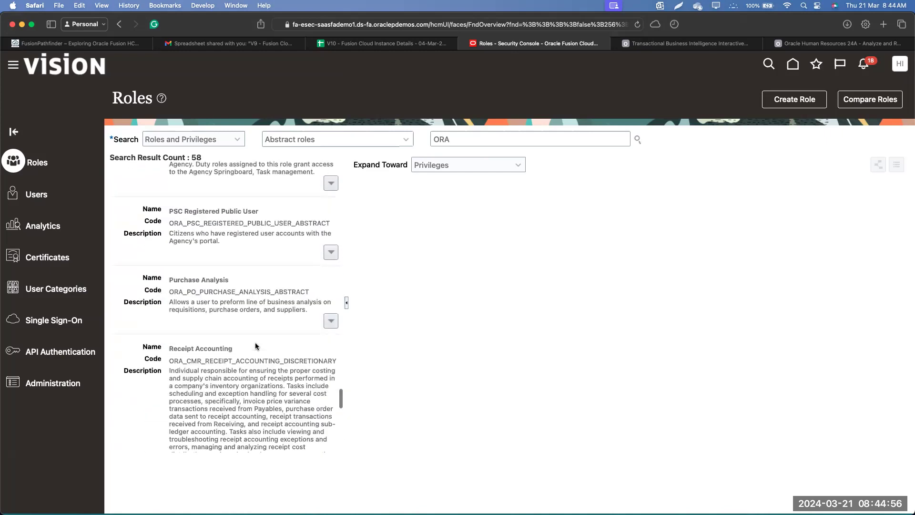
Step: Search the abstract roles for Employe and mark up the suggested role codes to compare the ORA_ prefix with the PER_ prefix
triple_click(505, 143)
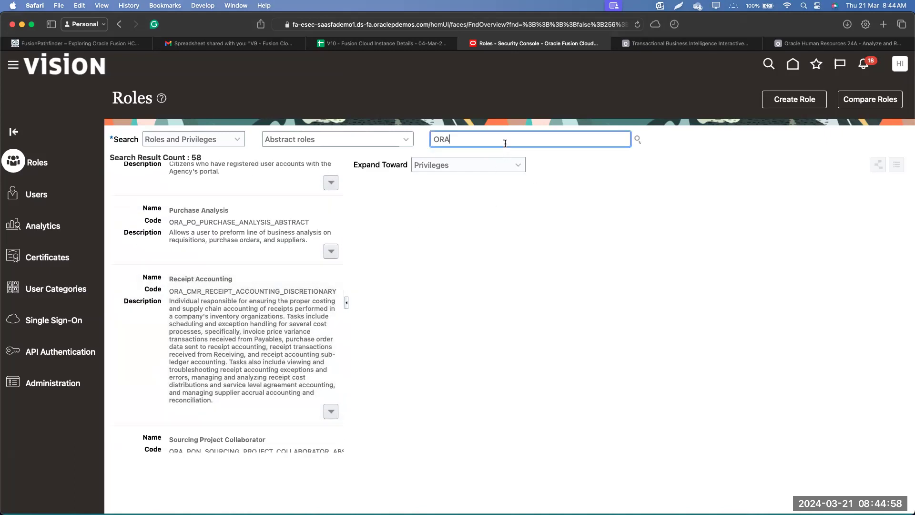
type("Employe")
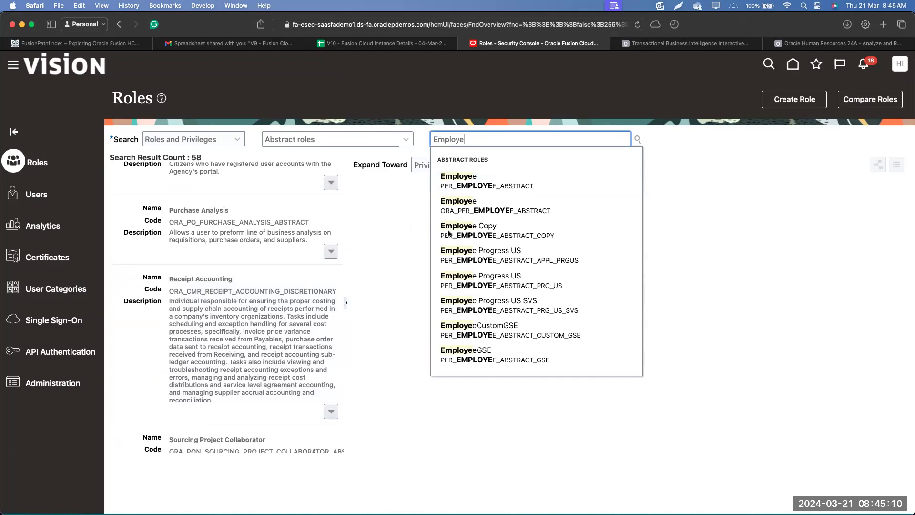
mouse_move(441, 217)
left_mouse_down()
mouse_move(559, 214)
mouse_move(508, 198)
mouse_move(441, 198)
mouse_move(437, 213)
mouse_move(462, 202)
mouse_move(443, 197)
mouse_move(435, 212)
mouse_move(457, 215)
left_mouse_up()
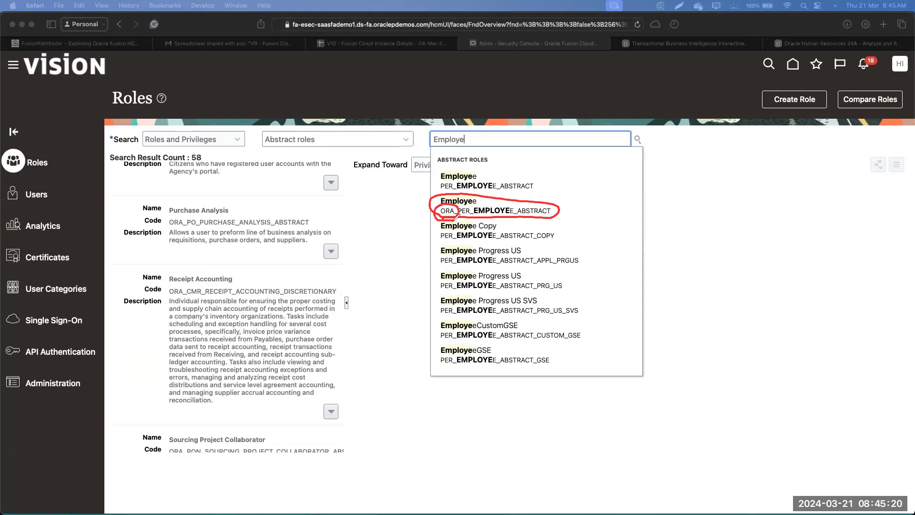
left_click_drag(441, 191, 480, 190)
mouse_move(442, 244)
left_mouse_down()
mouse_move(451, 244)
mouse_move(438, 293)
mouse_move(446, 311)
left_mouse_up()
mouse_move(439, 342)
left_mouse_down()
mouse_move(463, 341)
mouse_move(463, 370)
left_mouse_up()
mouse_move(461, 370)
left_mouse_down()
mouse_move(430, 352)
mouse_move(419, 281)
mouse_move(459, 213)
mouse_move(584, 227)
mouse_move(601, 367)
mouse_move(450, 380)
mouse_move(444, 363)
left_mouse_up()
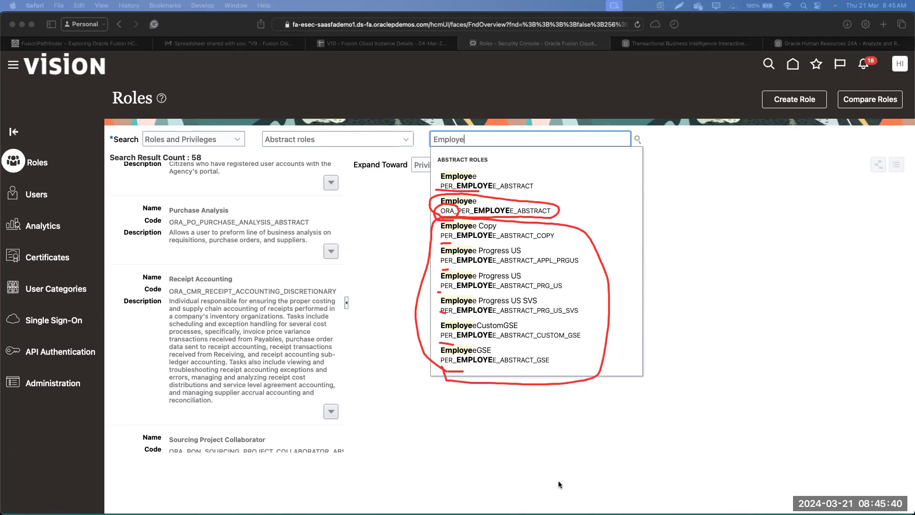
left_click(557, 433)
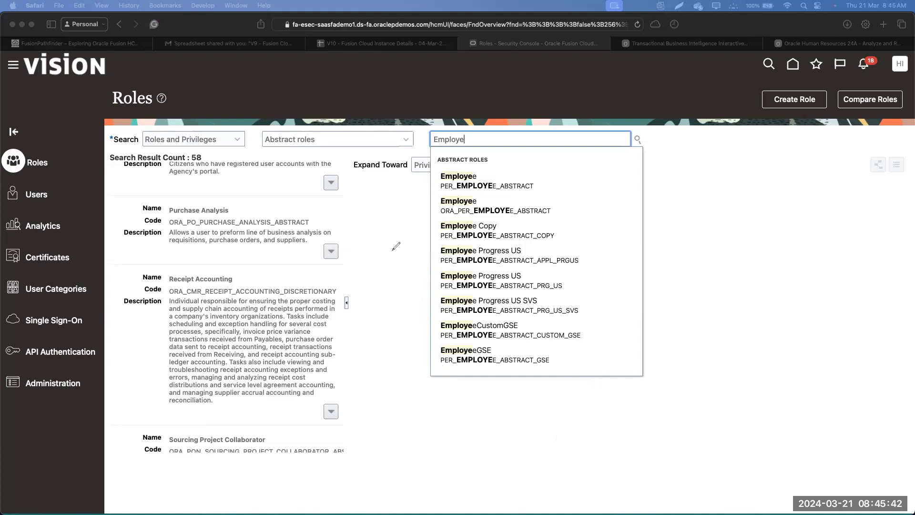
mouse_move(437, 192)
left_mouse_down()
mouse_move(528, 193)
mouse_move(546, 181)
mouse_move(489, 156)
mouse_move(436, 165)
mouse_move(437, 190)
left_mouse_up()
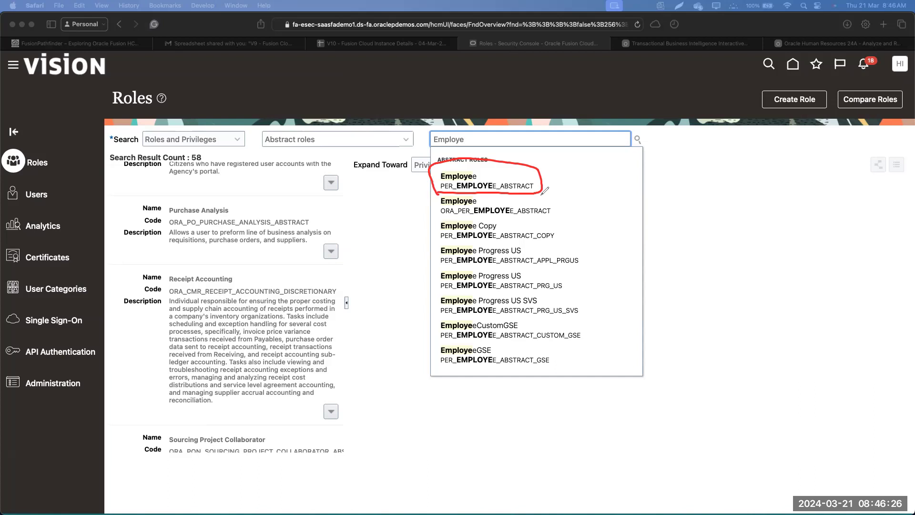
left_click_drag(443, 219, 504, 219)
left_click(554, 431)
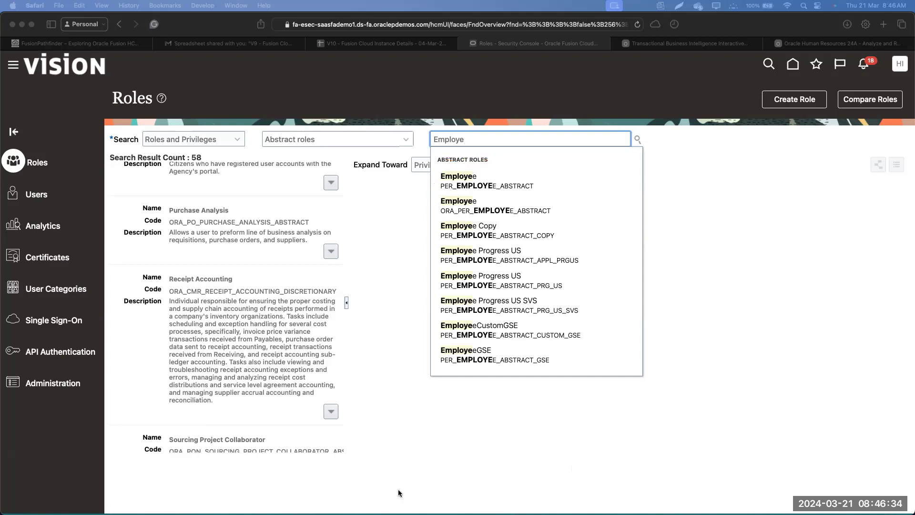
Step: Search the abstract roles for Line Manager and mark up the ORA_PER_LINE_MANAGER_ABSTRACT and PER_LINE_MANAGER_ABSTRACT suggestions for comparison
double_click(526, 142)
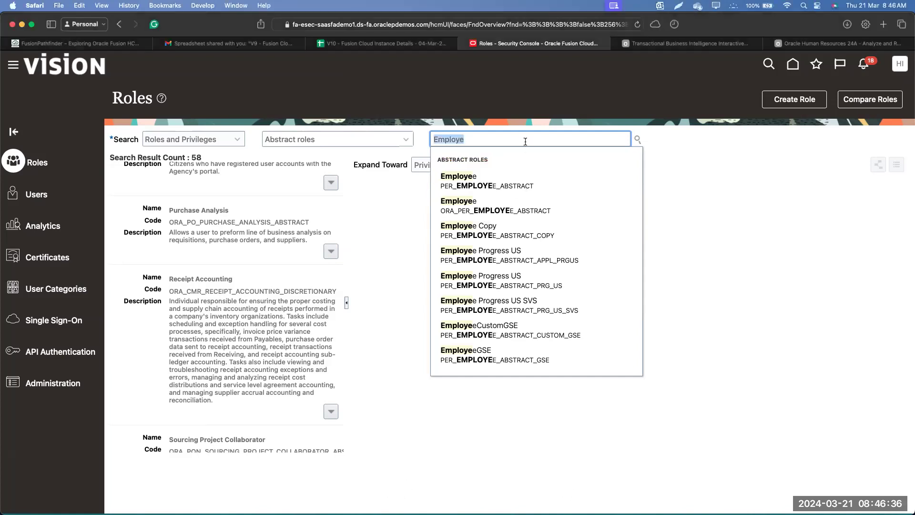
type("Line Manager")
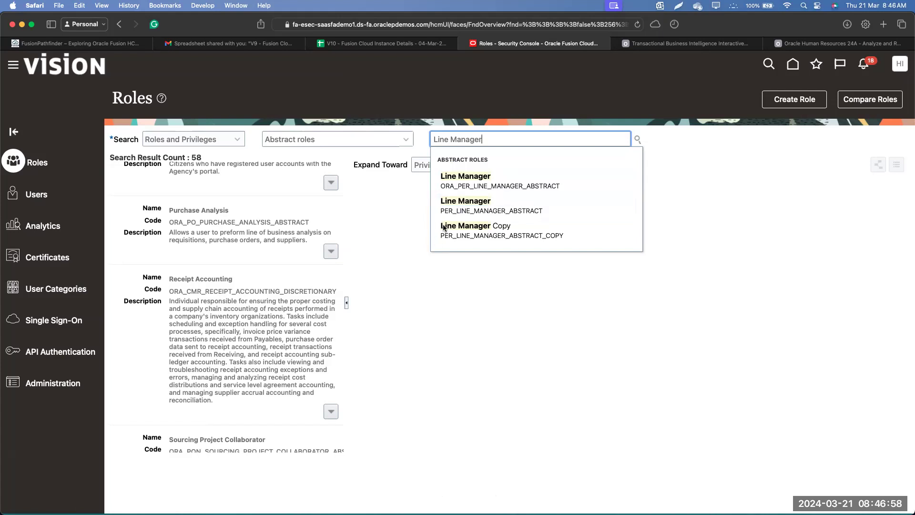
left_click_drag(442, 216, 467, 217)
left_click(465, 225)
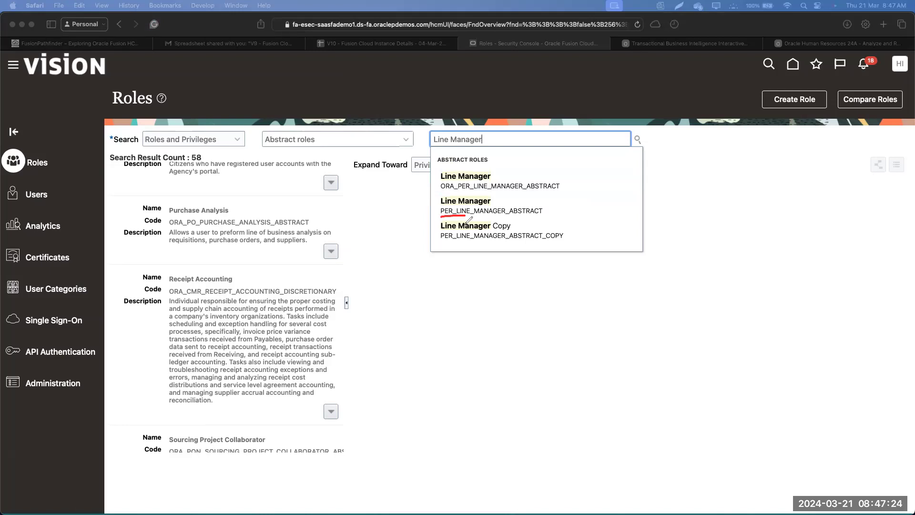
mouse_move(436, 193)
left_mouse_down()
mouse_move(572, 185)
mouse_move(508, 151)
mouse_move(426, 175)
mouse_move(450, 182)
left_mouse_up()
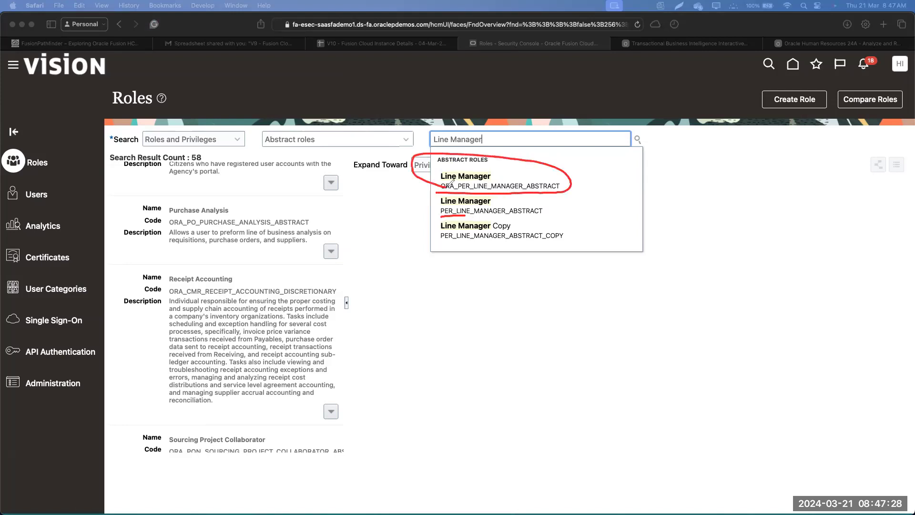
mouse_move(457, 217)
left_mouse_down()
mouse_move(509, 222)
mouse_move(548, 206)
mouse_move(477, 191)
mouse_move(438, 200)
mouse_move(443, 216)
left_mouse_up()
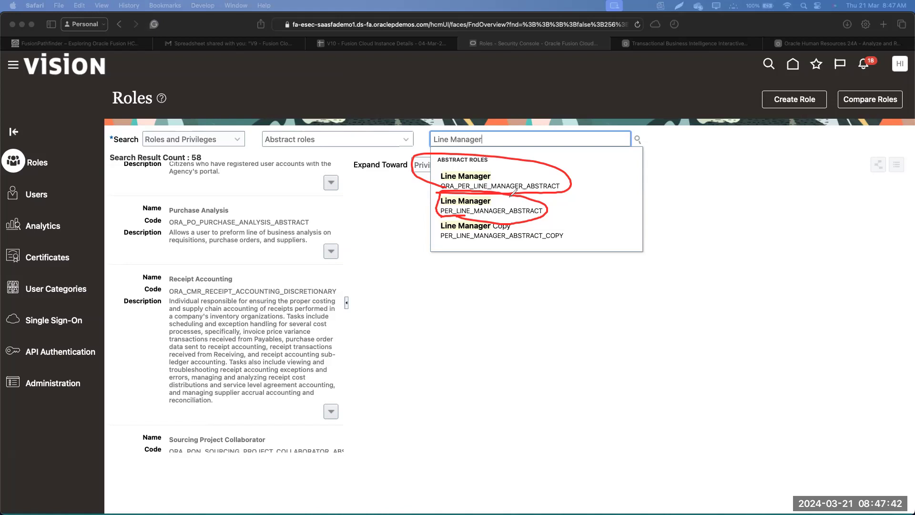
left_click_drag(496, 177, 548, 167)
left_click_drag(443, 217, 465, 216)
left_click(566, 438)
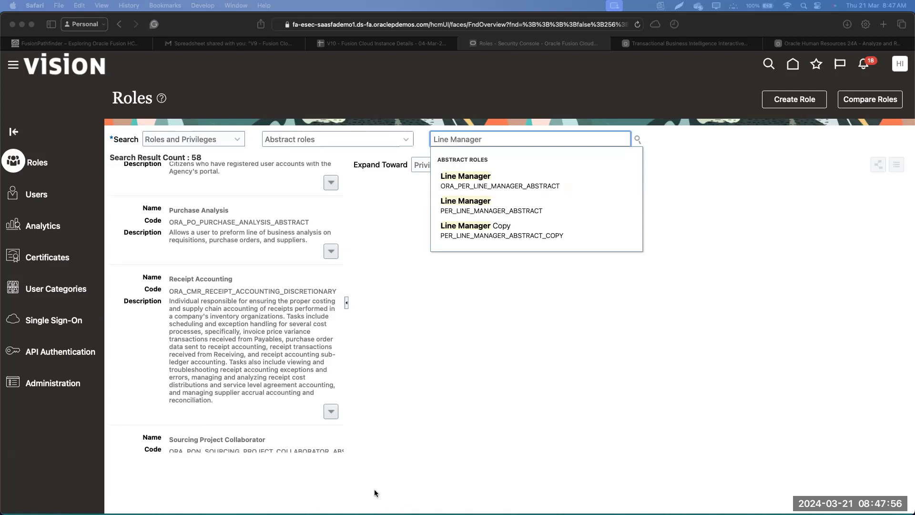
Step: Search the abstract roles for human resource speci and dismiss the suggestions
left_click(514, 137)
key("super+a")
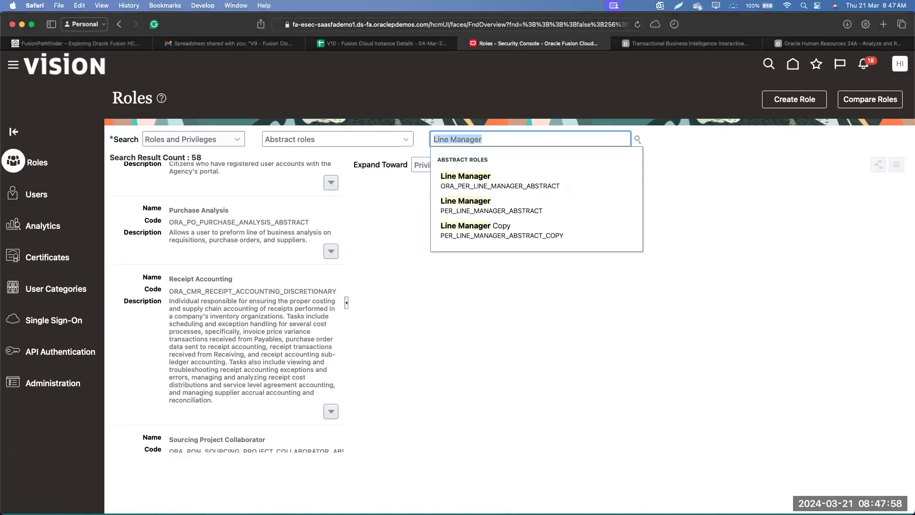
type("human rece")
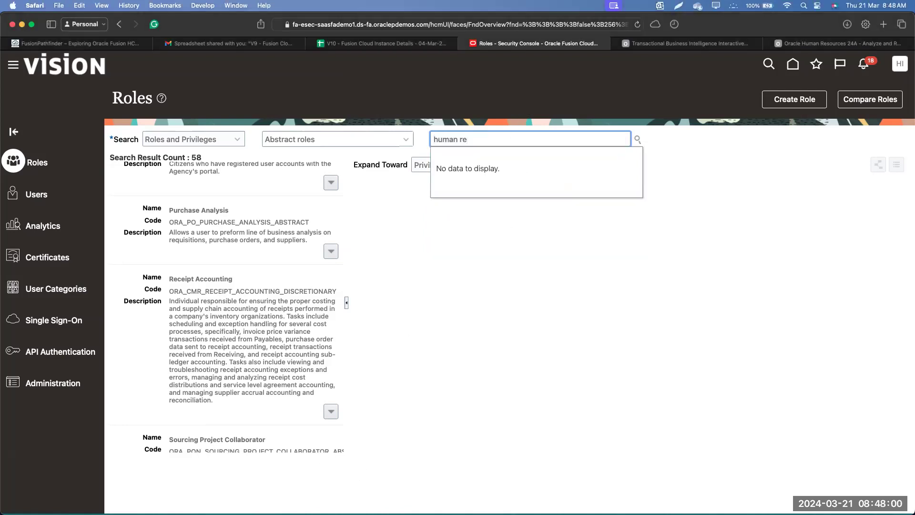
key("BackSpace")
key("BackSpace")
type("source speci")
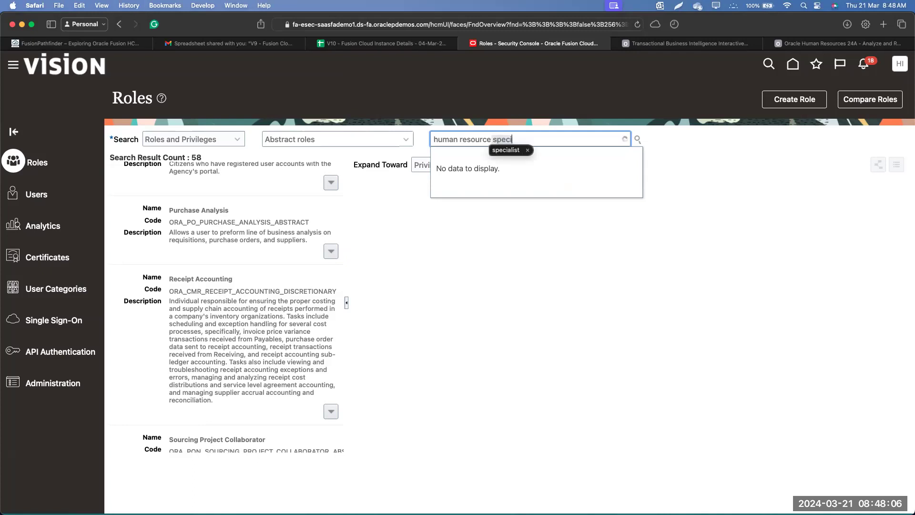
key("Escape")
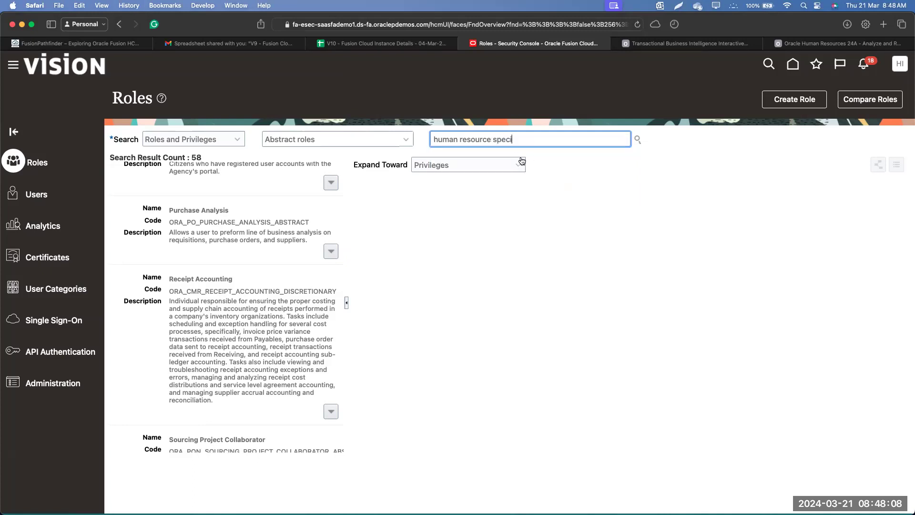
Step: Widen the search to all role and privilege types, look up human resource spec, and mark the PER_ and ORA_PER_ specialist job role codes
left_click(405, 139)
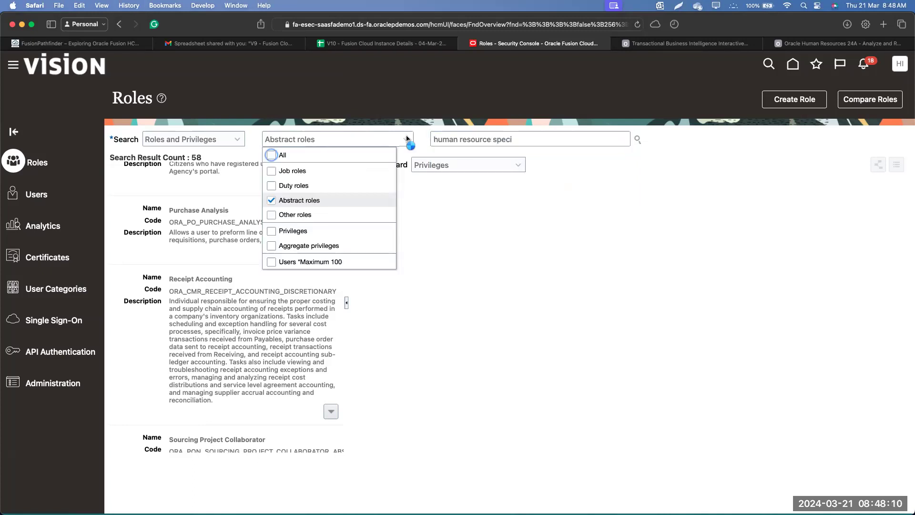
left_click(271, 155)
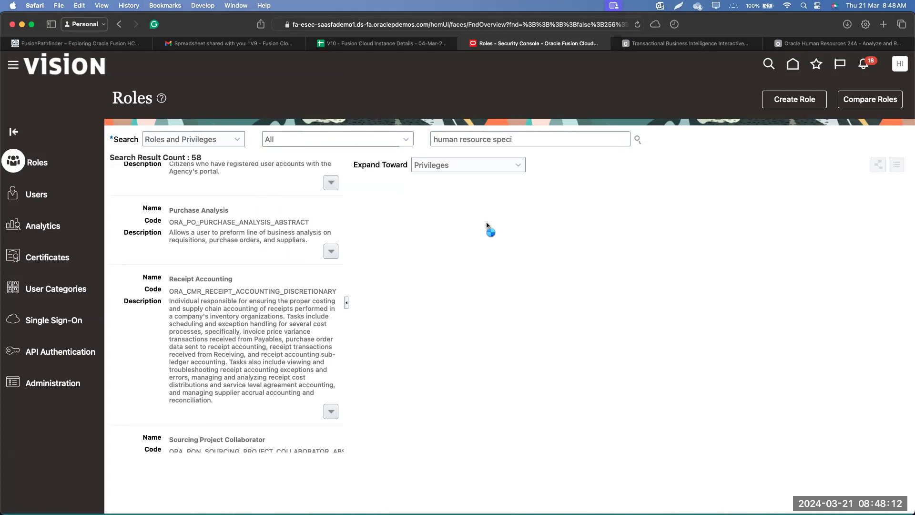
left_click(562, 138)
key("BackSpace")
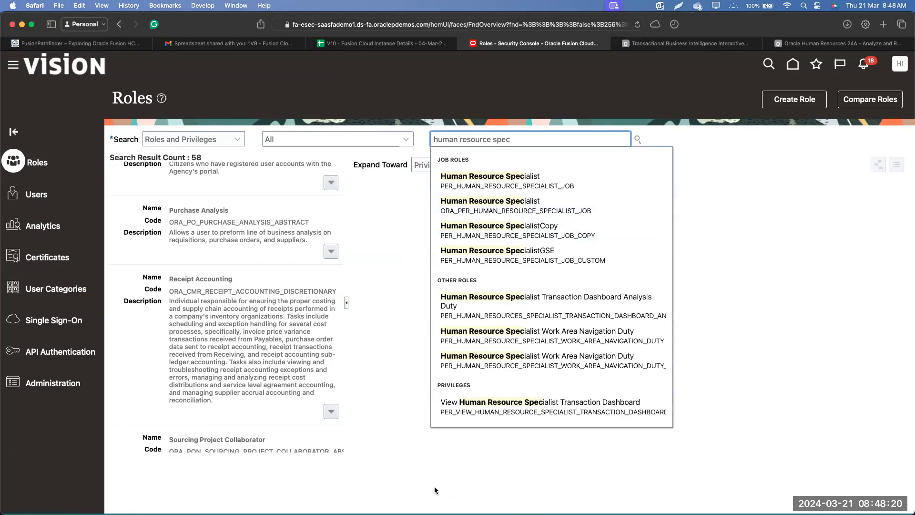
left_click_drag(437, 217, 466, 218)
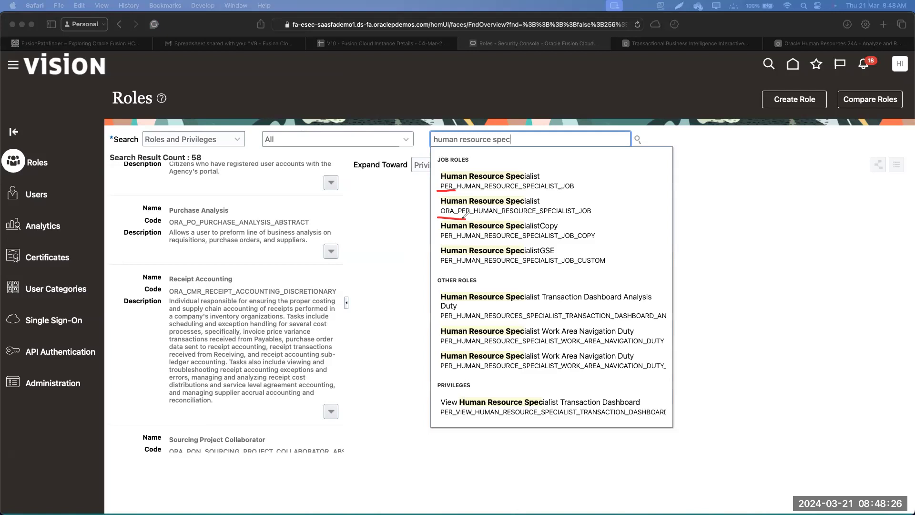
left_click_drag(465, 217, 588, 220)
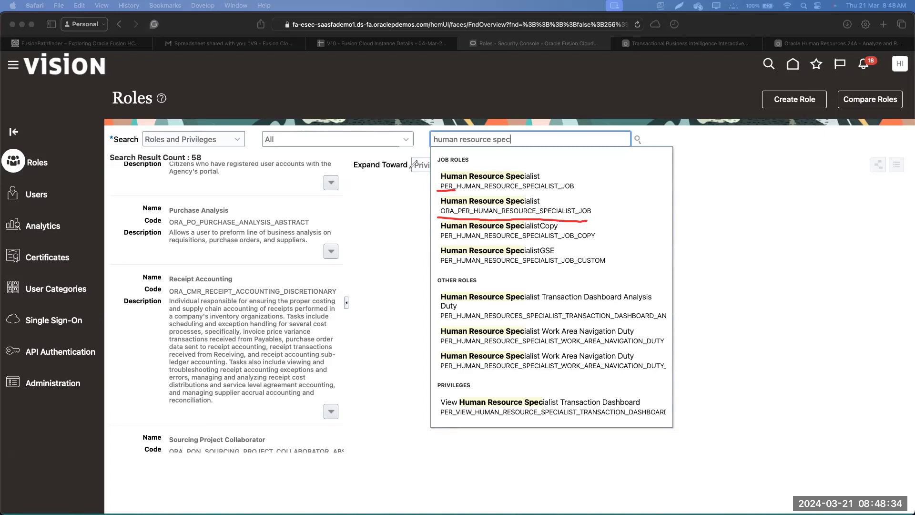
left_click_drag(451, 190, 509, 194)
mouse_move(439, 195)
left_mouse_down()
mouse_move(565, 195)
mouse_move(611, 214)
mouse_move(439, 214)
mouse_move(443, 193)
left_mouse_up()
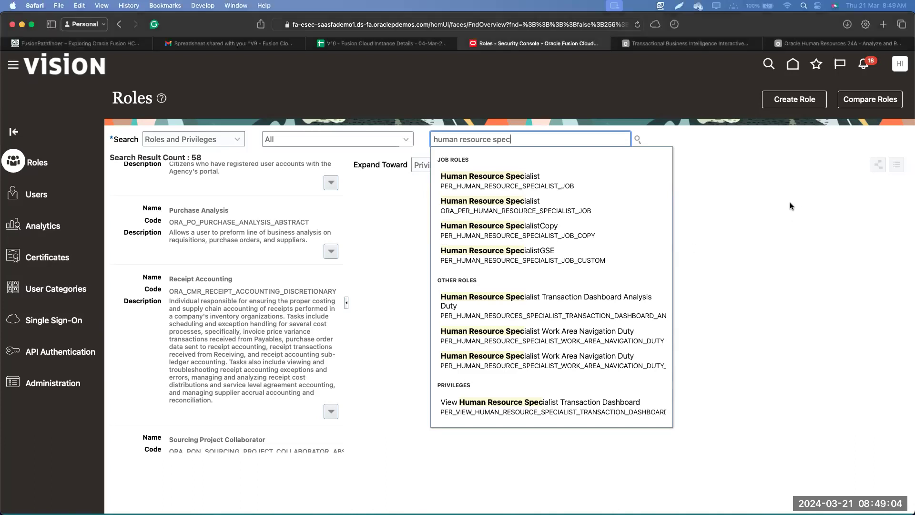
Step: Search for recruiter and open the Recruiter job role with code ORA_IRC_RECRUITER_JOB
double_click(535, 135)
triple_click(535, 135)
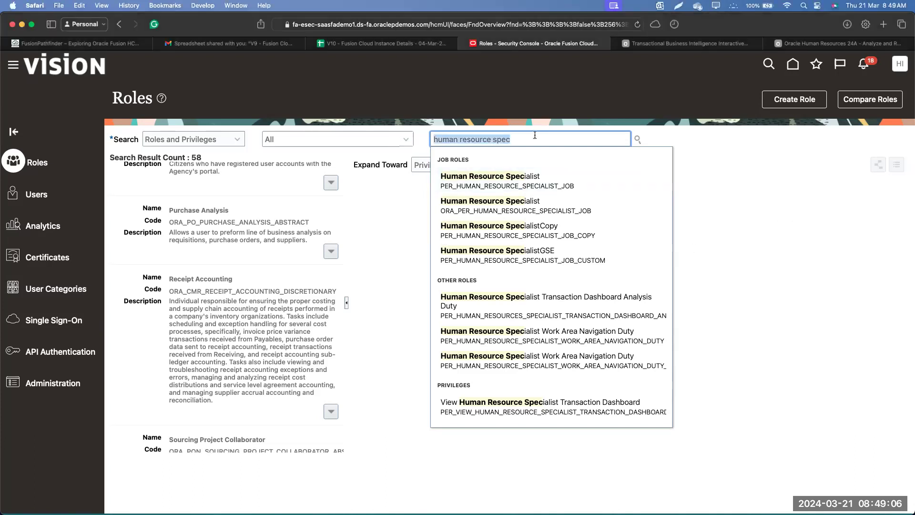
type("recr")
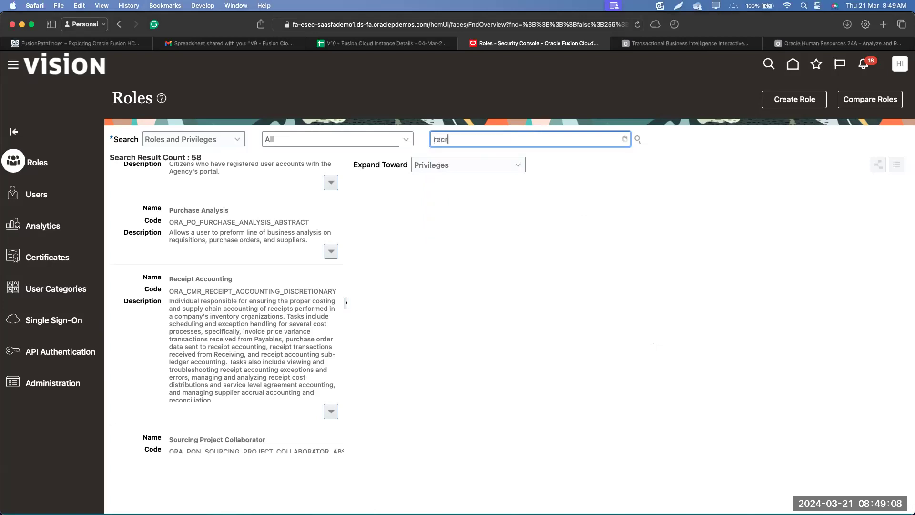
type("uiter")
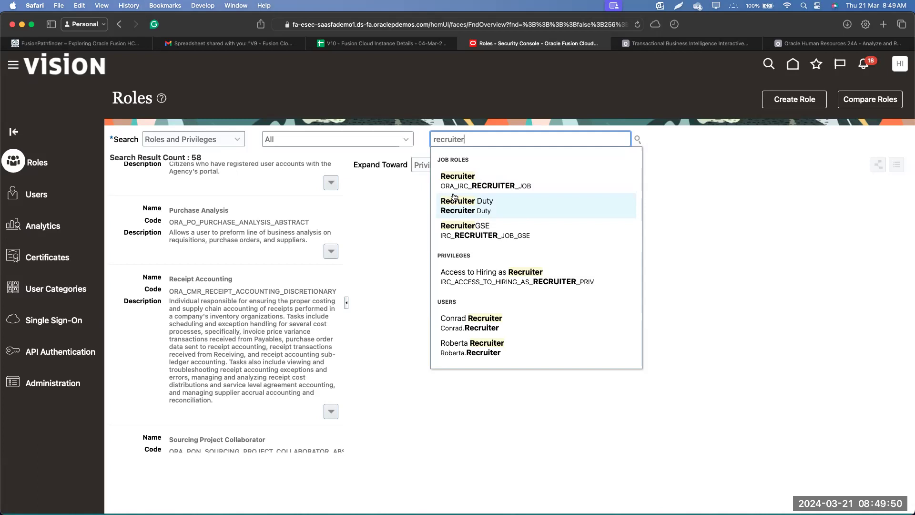
left_click(464, 183)
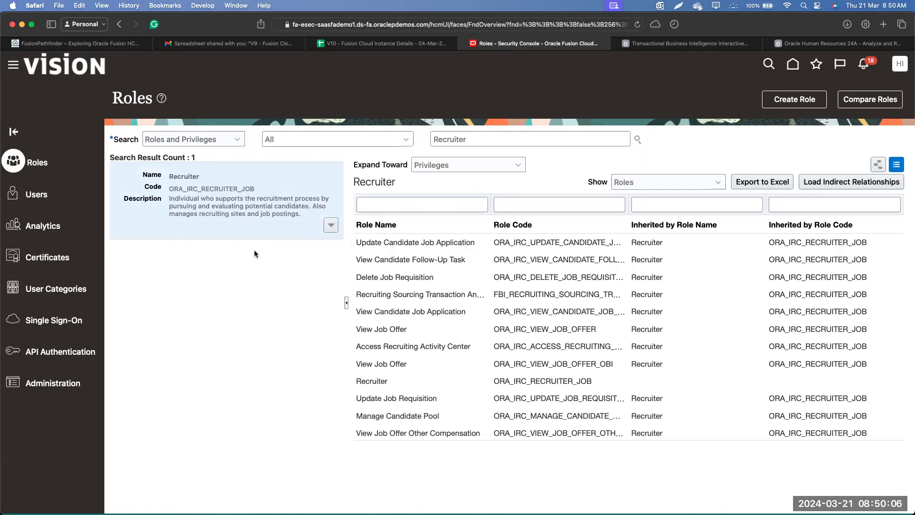
Step: Start a copy of the Recruiter job role so its copy options are offered
key("ctrl+Up")
left_click(652, 352)
left_click(333, 227)
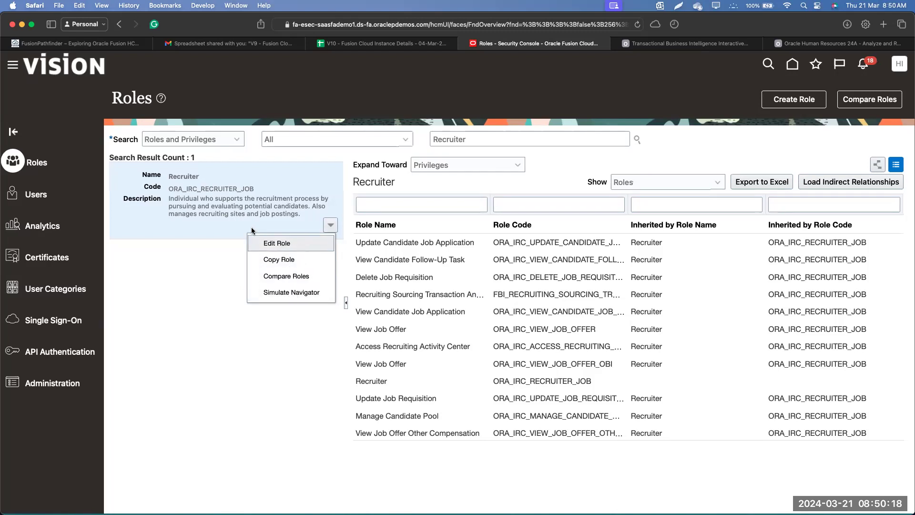
left_click(269, 262)
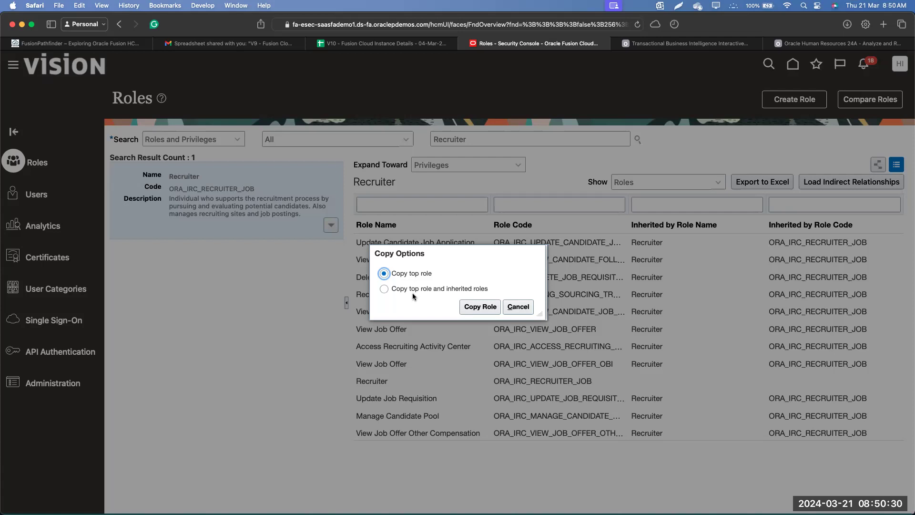
Step: Switch to the 20230911 Batch Notes document in Word and examine the Copy Top Role diagram under Important Notes
key("ctrl+Up")
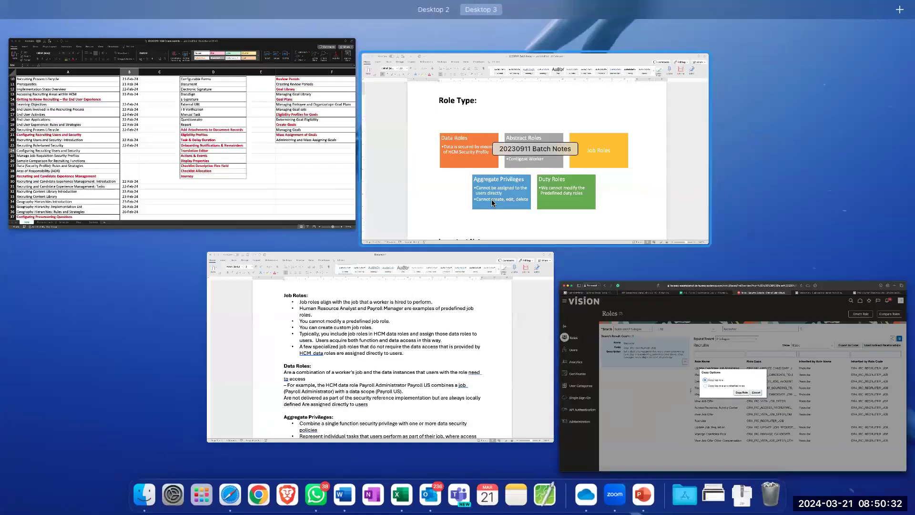
left_click(491, 202)
scroll(382, 271, "down", 10)
scroll(382, 270, "up", 2)
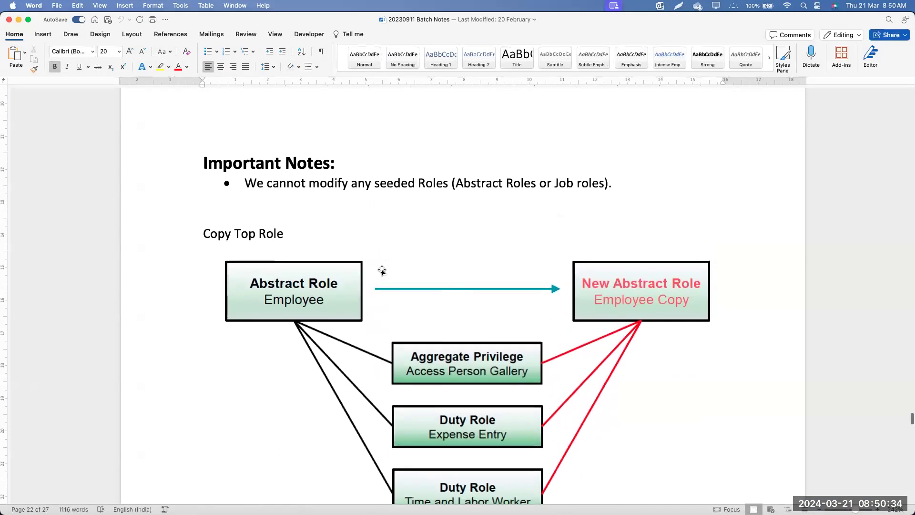
scroll(382, 270, "down", 3)
scroll(382, 270, "up", 1)
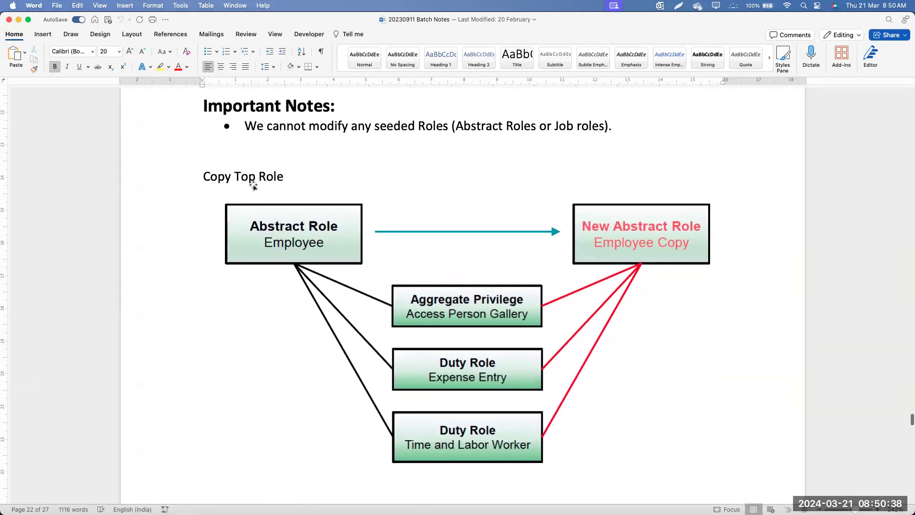
scroll(254, 179, "down", 1)
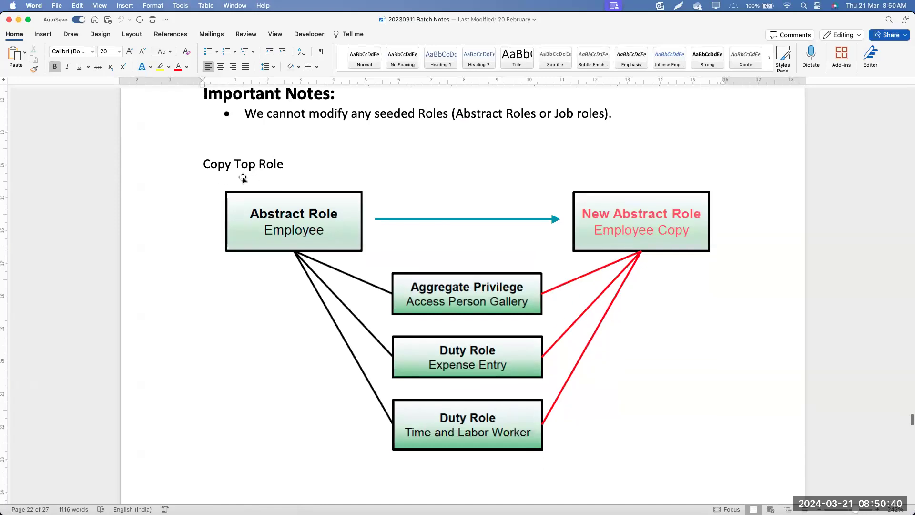
left_click_drag(208, 164, 285, 167)
Step: Compare the Copy Top Role and Inherited Roles diagram in the notes with the Copy Top Role diagram
scroll(282, 184, "down", 20)
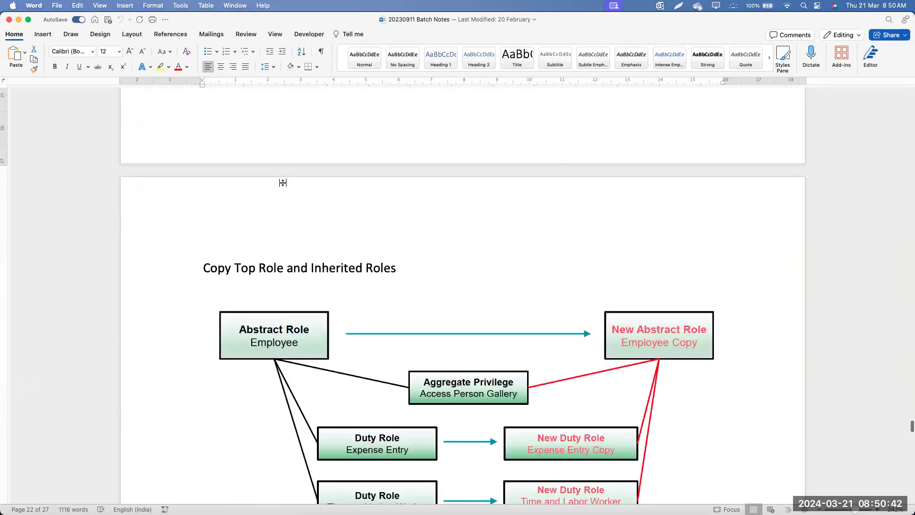
left_click_drag(403, 258, 287, 258)
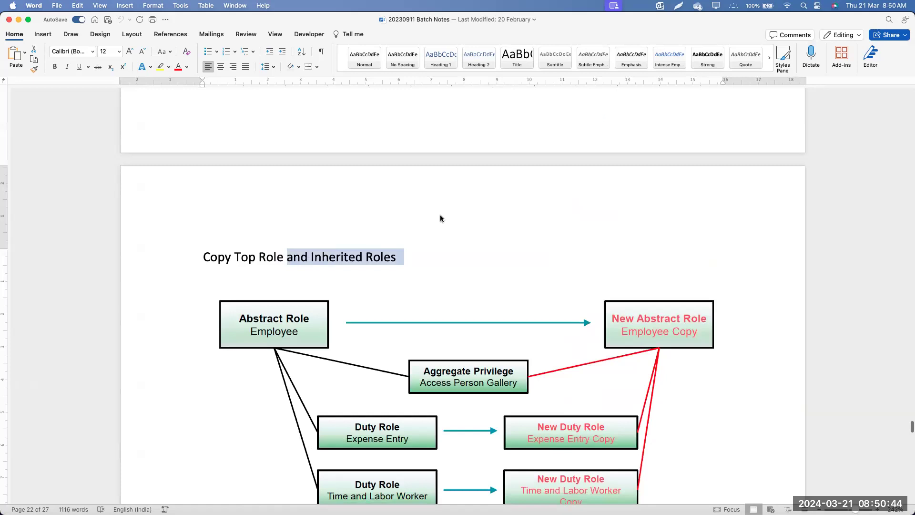
scroll(448, 213, "up", 8)
scroll(448, 213, "up", 13)
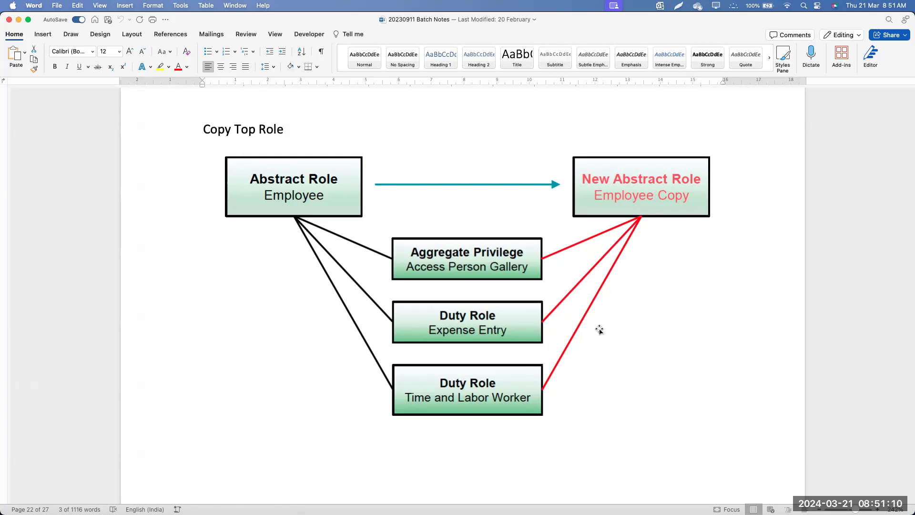
scroll(596, 332, "down", 1)
scroll(596, 333, "down", 10)
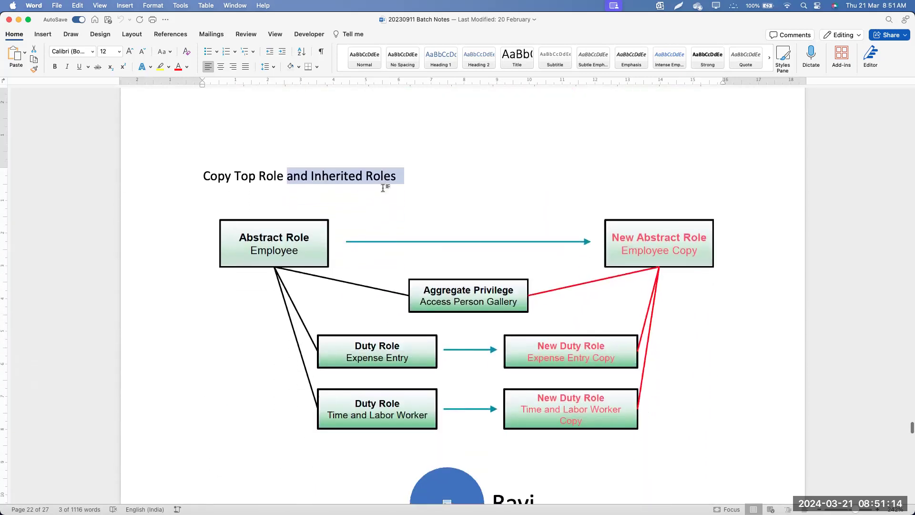
left_click(739, 380)
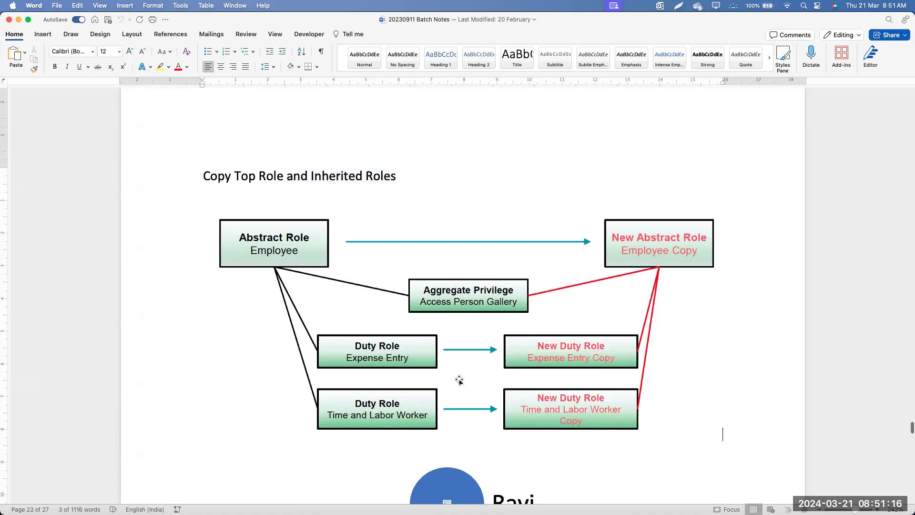
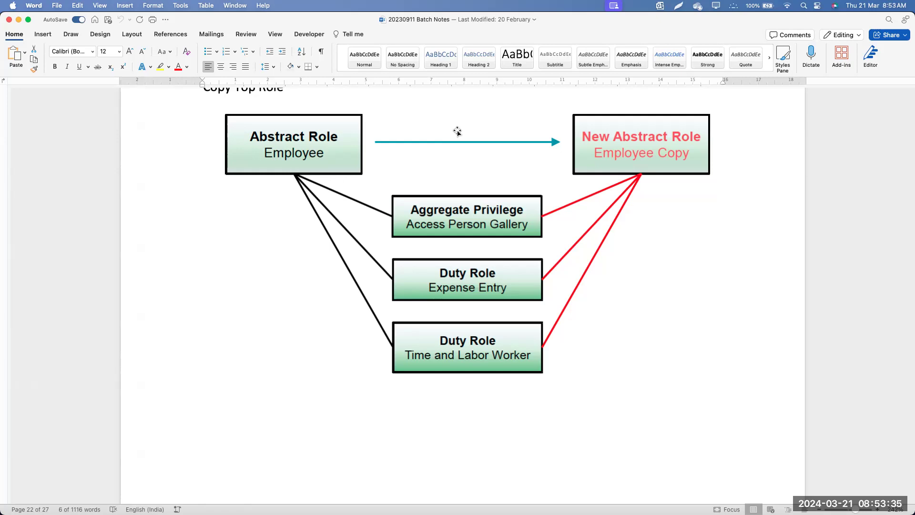
Step: Return to the Security Console in Safari and copy the Recruiter role using the Copy top role option
key("ctrl+Up")
left_click(379, 401)
left_click(416, 289)
left_click(422, 274)
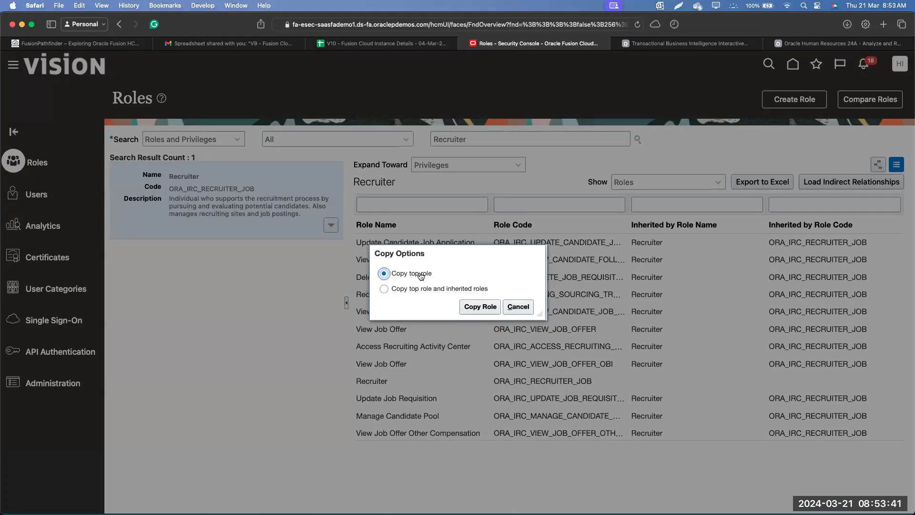
left_click(487, 309)
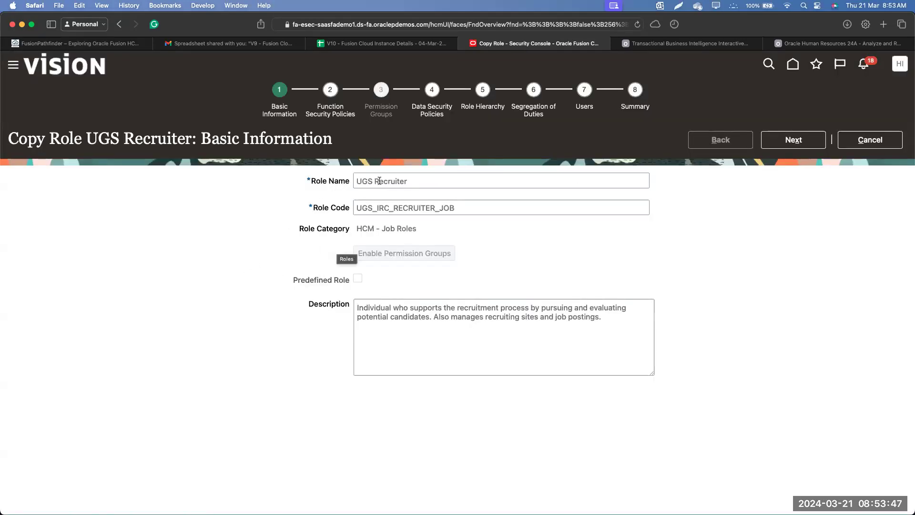
Step: Set the copied role's name to UNO Recruiter
left_click_drag(375, 182, 338, 183)
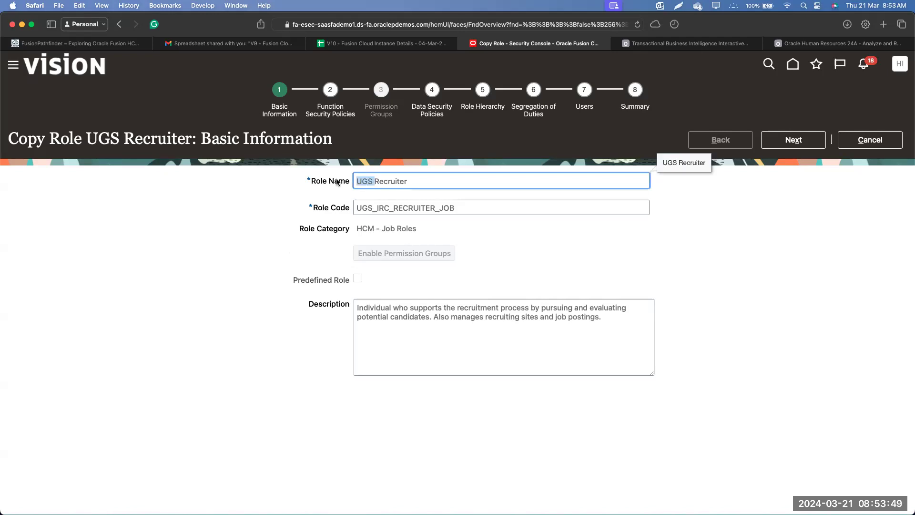
type("UNO")
key("Tab")
Step: Try to add the prefix ORA_ to the copied role's code
key("Left")
key("shift+Right")
key("shift+Right")
key("shift+Right")
key("Left")
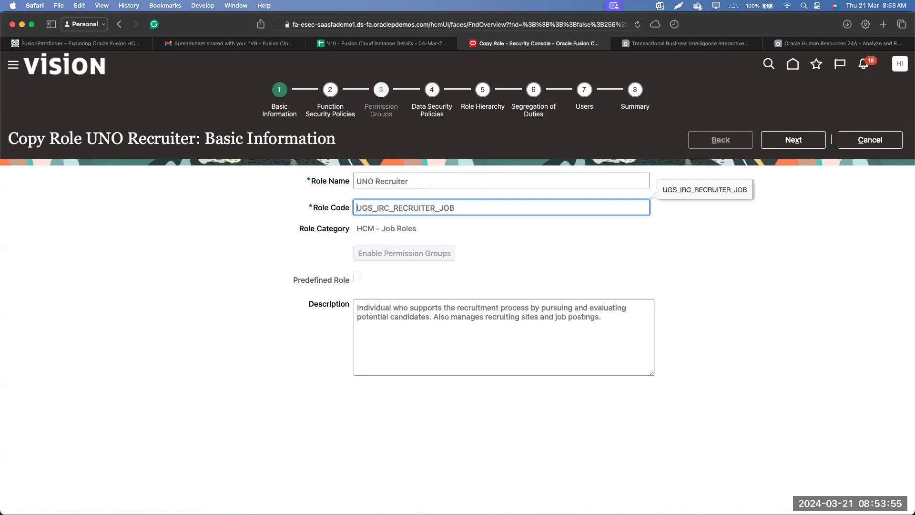
type("ORA_")
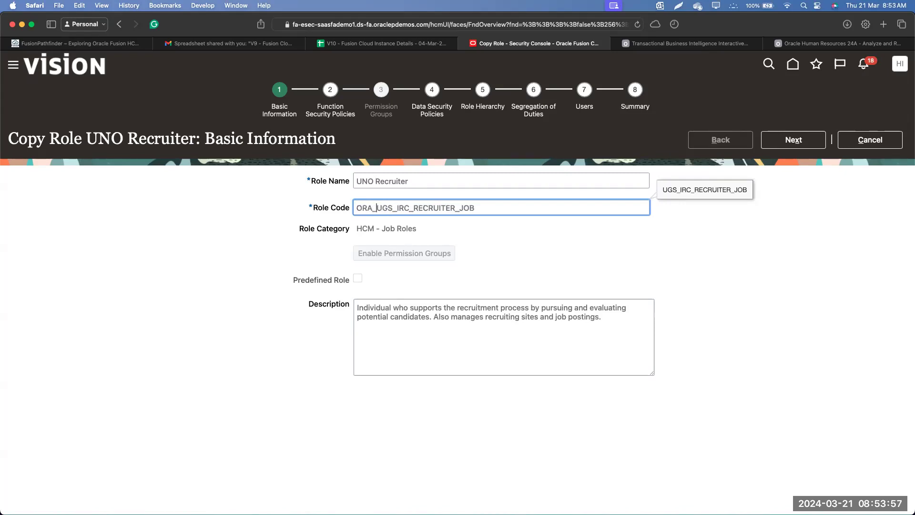
left_click(670, 294)
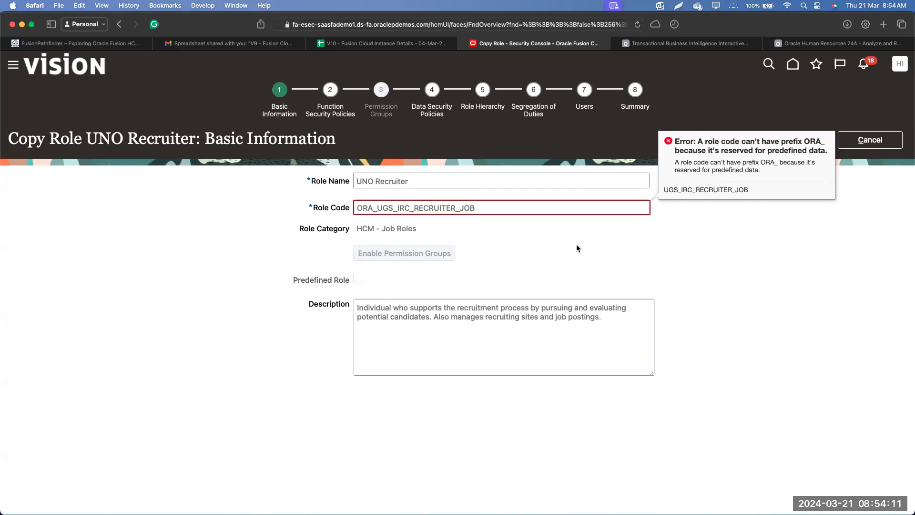
Step: Set the copied role's code to UNO_IRC_RECRUITER_JOB
left_click_drag(374, 208, 349, 209)
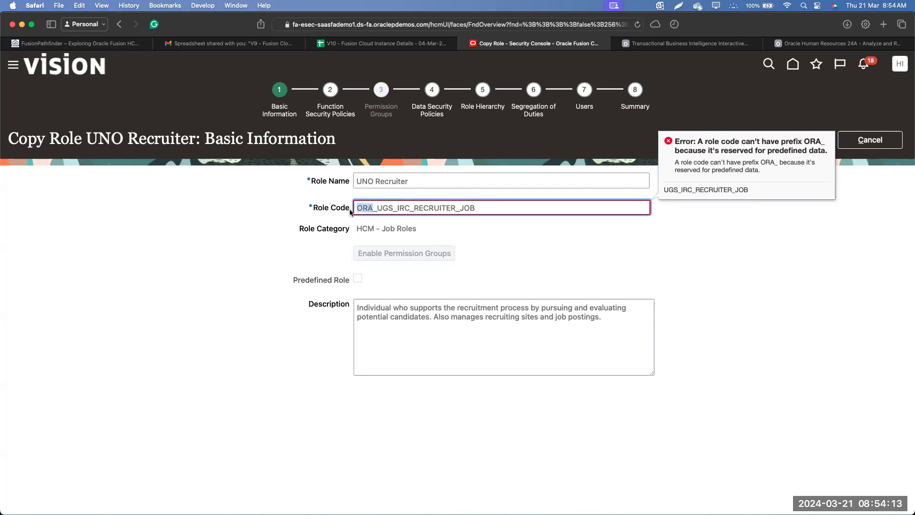
key("BackSpace")
key("shift+Right")
key("shift+Right")
key("shift+Right")
key("shift+Right")
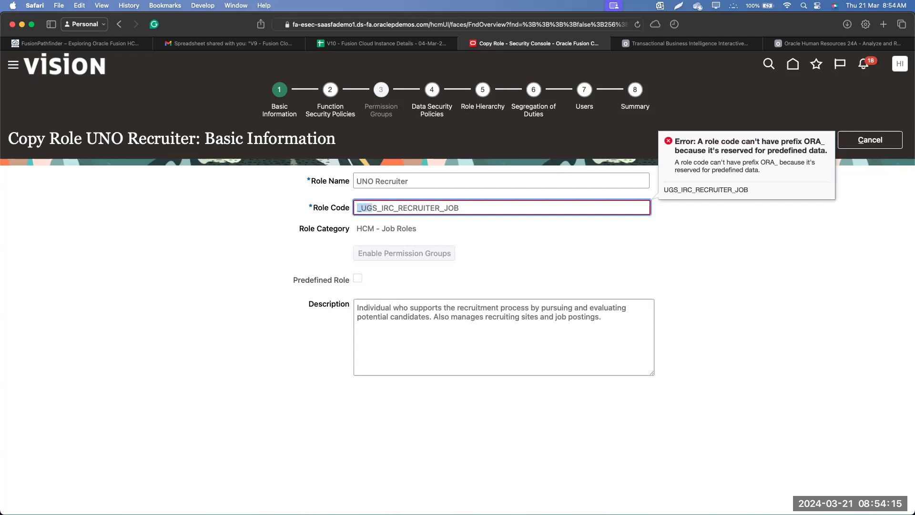
type("UNO")
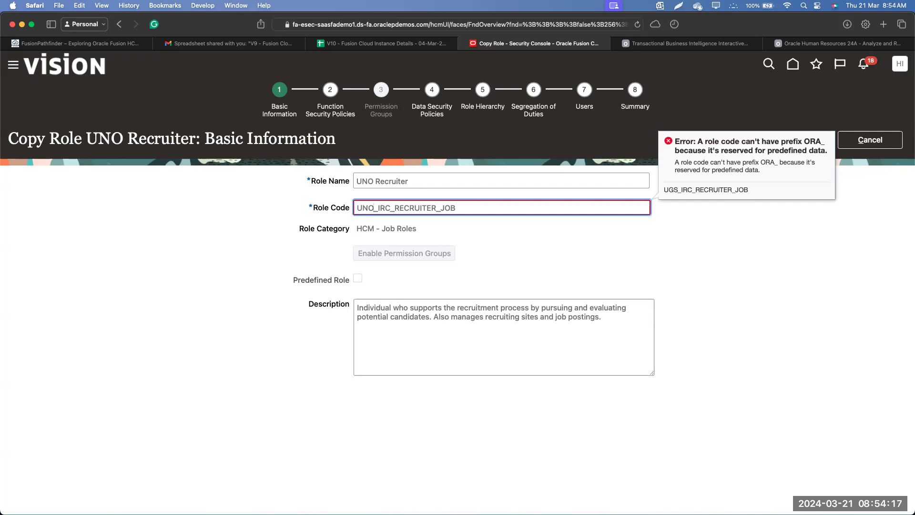
left_click(652, 259)
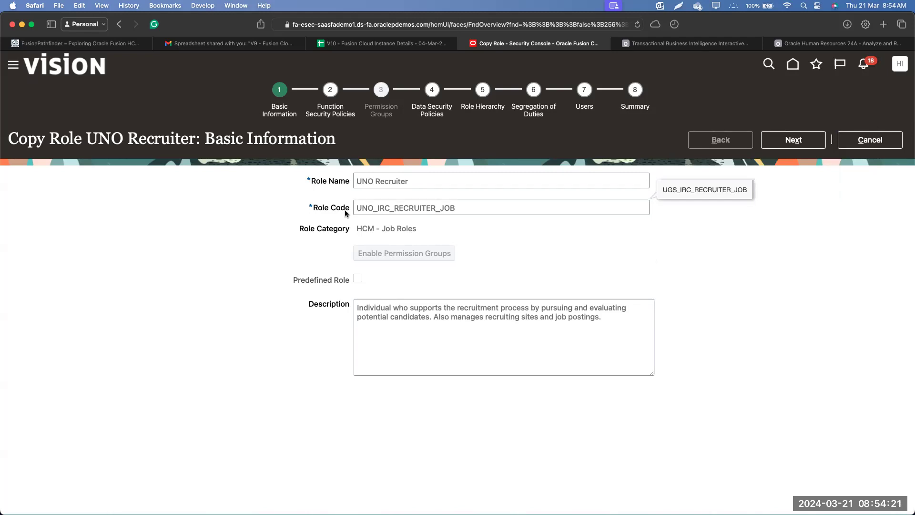
Step: Point out the role description, mark up the copy wizard's stages from Basic Information to Summary, and clear the markings
left_click(456, 333)
key("super+a")
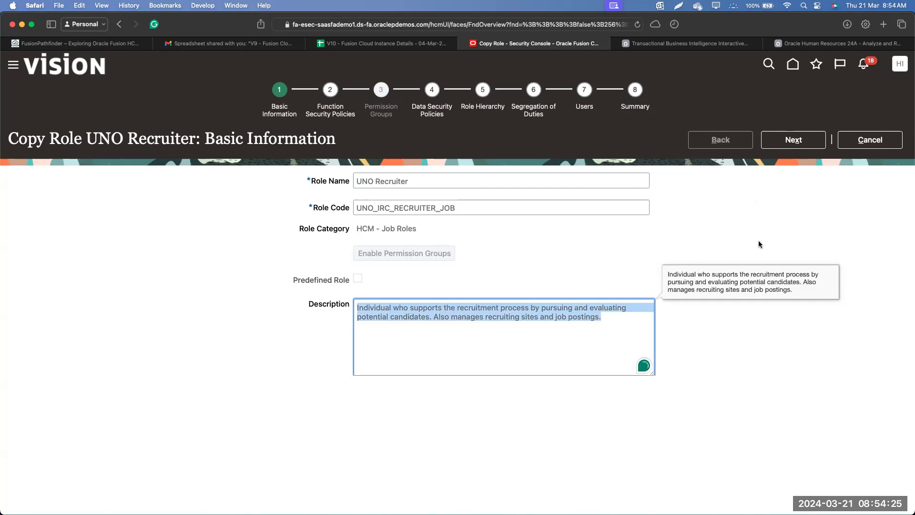
left_click(771, 223)
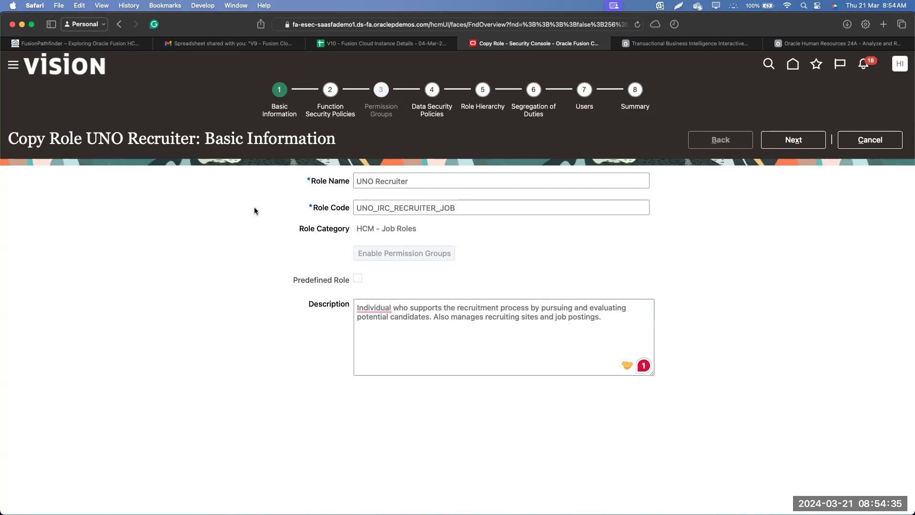
mouse_move(318, 127)
left_mouse_down()
mouse_move(233, 92)
mouse_move(448, 67)
mouse_move(699, 79)
mouse_move(625, 126)
mouse_move(303, 128)
left_mouse_up()
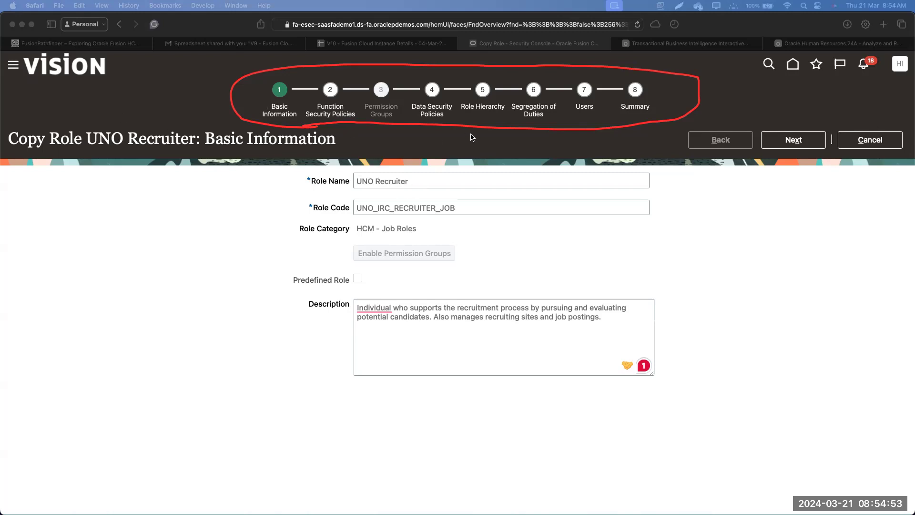
left_click_drag(475, 114, 501, 116)
left_click(559, 439)
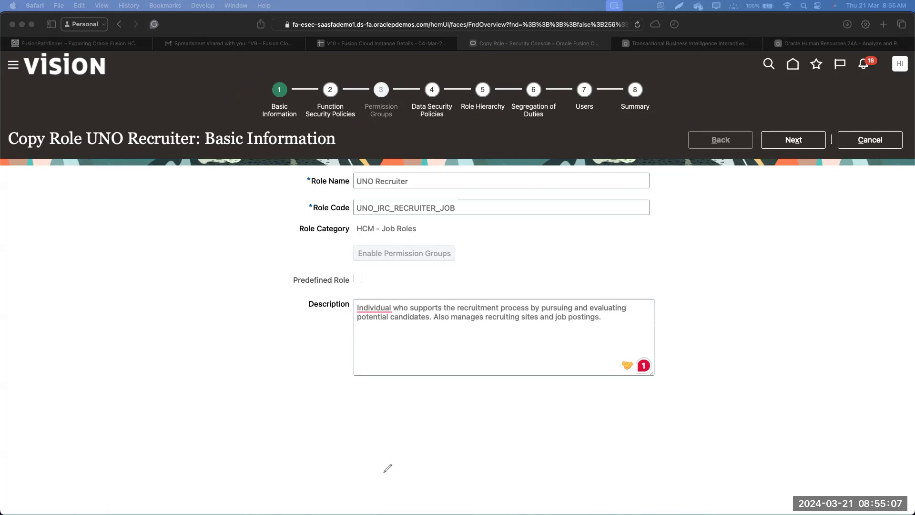
left_click(746, 189)
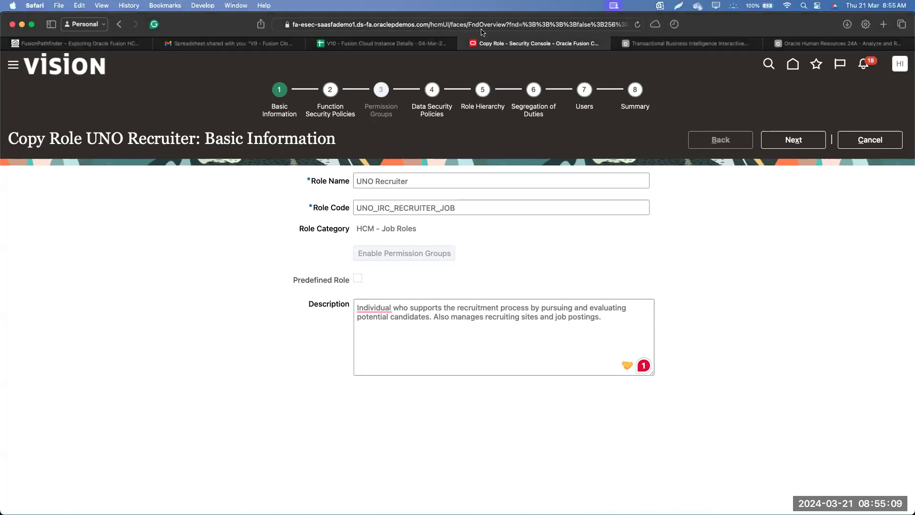
Step: Advance the role copy to Function Security Policies and look through its list of privileges
left_click(788, 142)
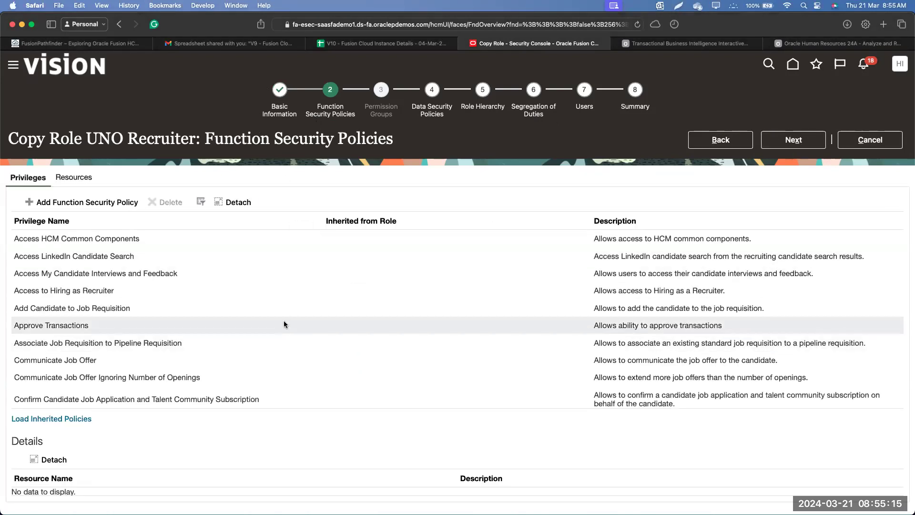
scroll(284, 324, "down", 10)
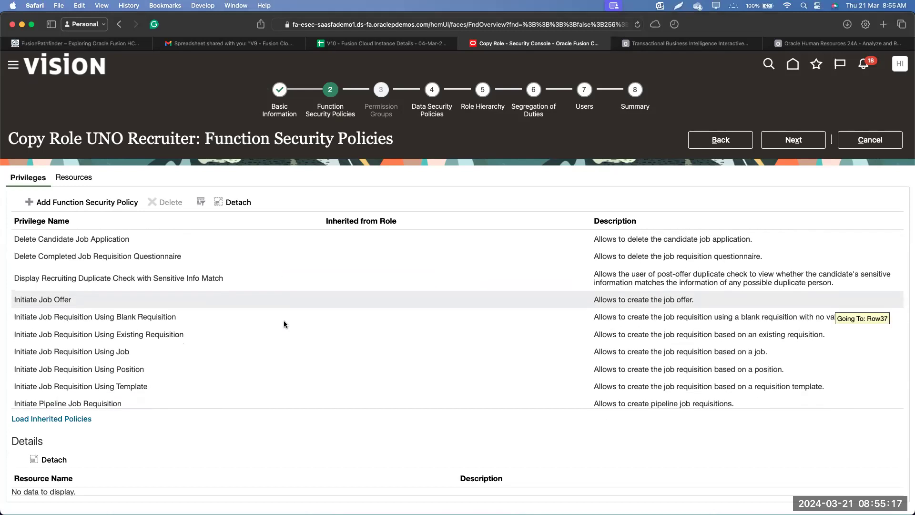
scroll(284, 324, "down", 5)
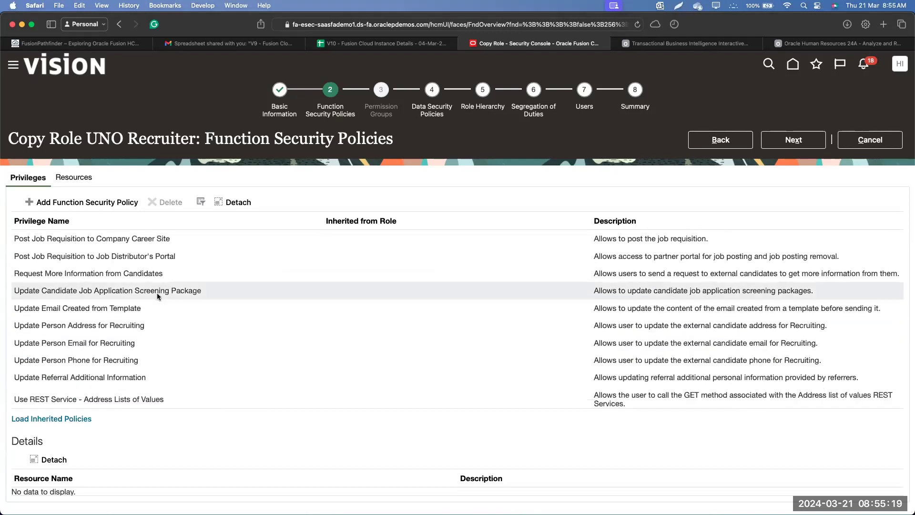
scroll(219, 307, "up", 5)
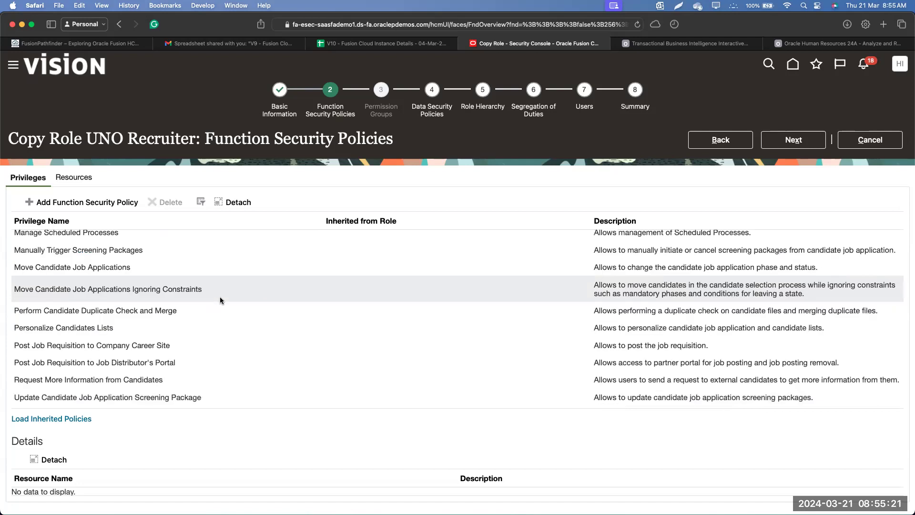
scroll(220, 300, "up", 4)
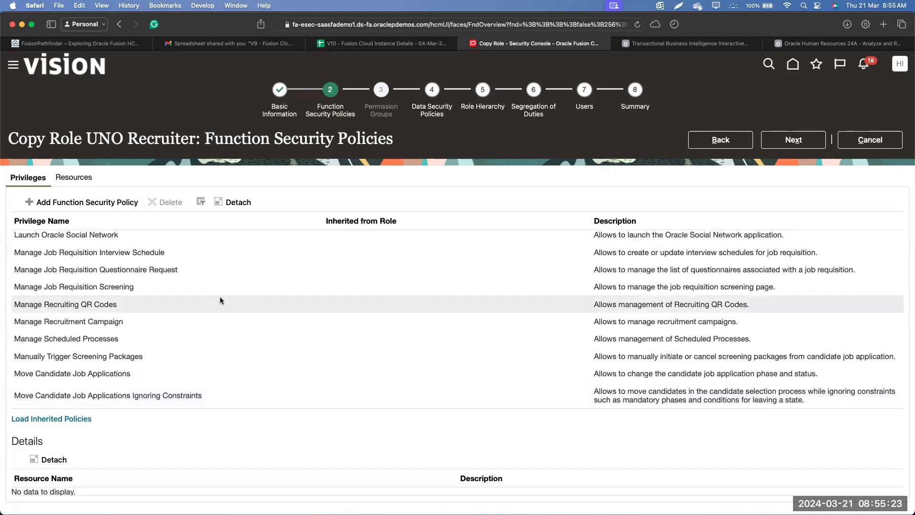
Step: Filter the privileges by the name Initiate and select Initiate Job Offer to view its resource details
left_click(201, 204)
left_click(148, 223)
type("Initiate")
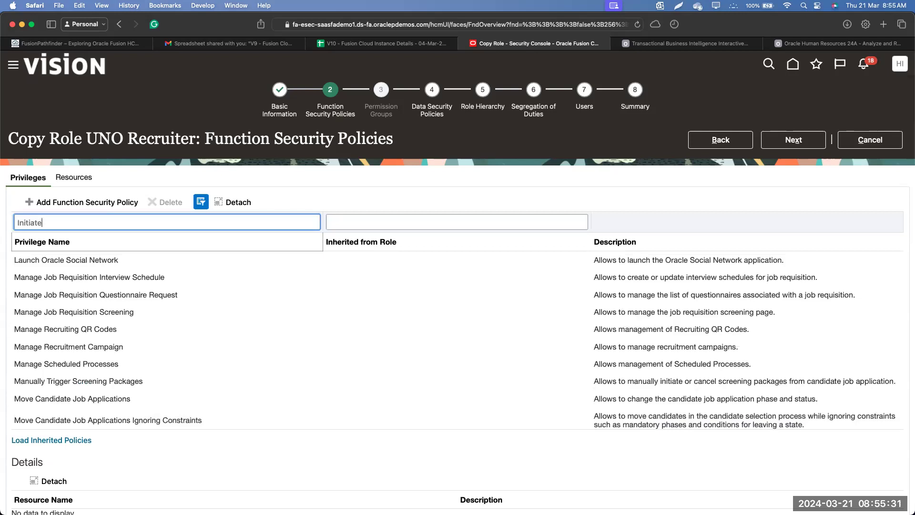
key("Return")
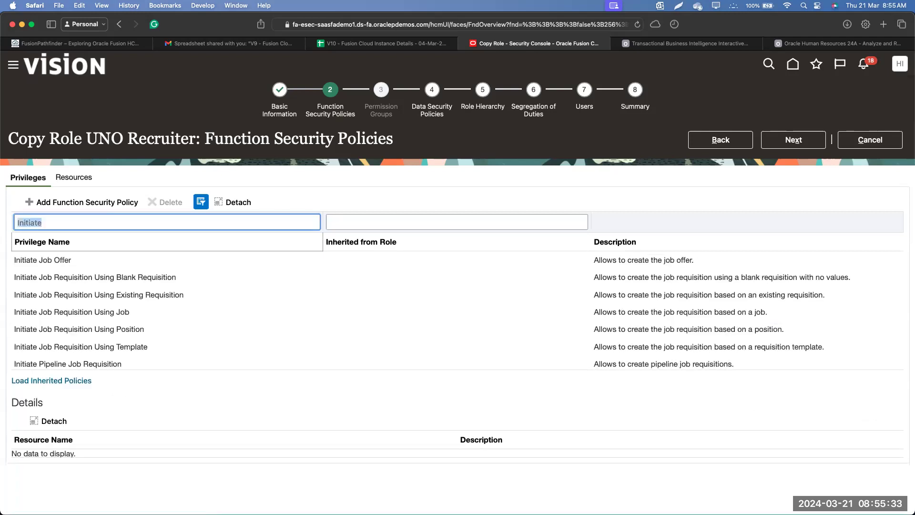
left_click(108, 261)
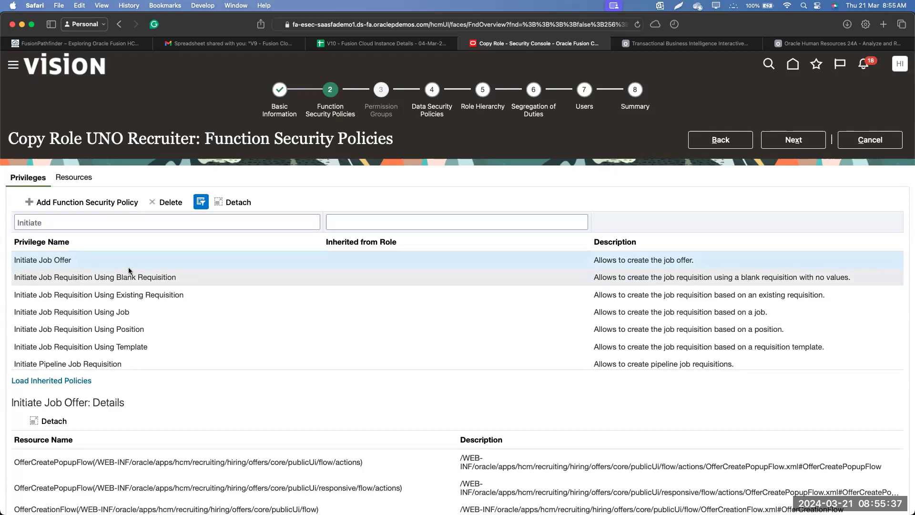
Step: Review the resource details of the Initiate Job Offer privilege and delete that privilege from the copied role
scroll(485, 191, "down", 1)
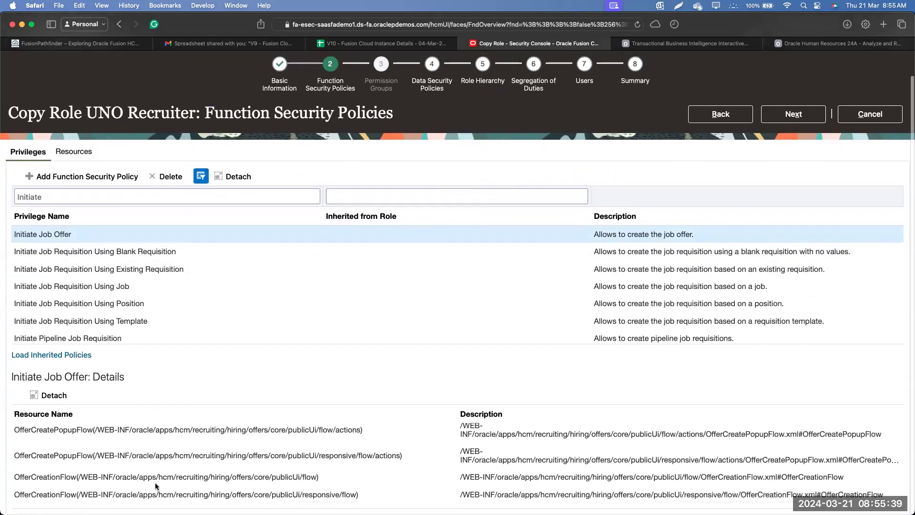
scroll(155, 483, "up", 2)
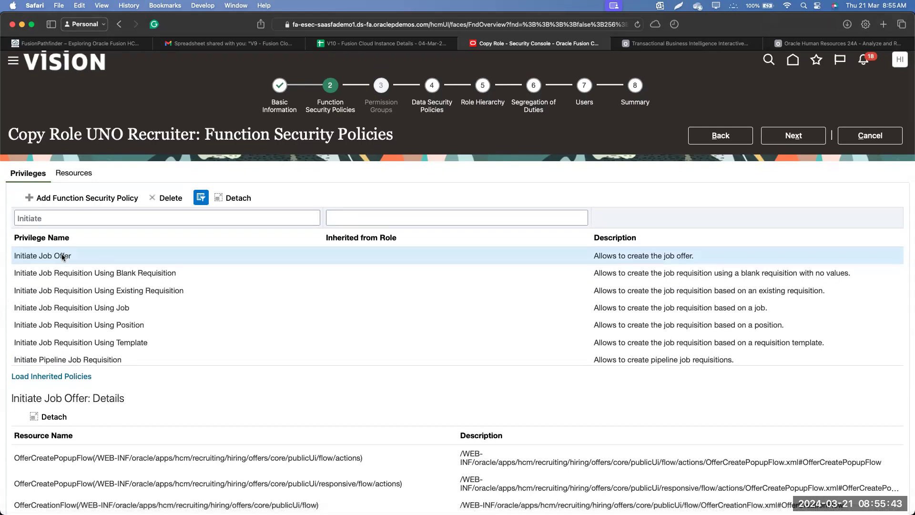
left_click(158, 199)
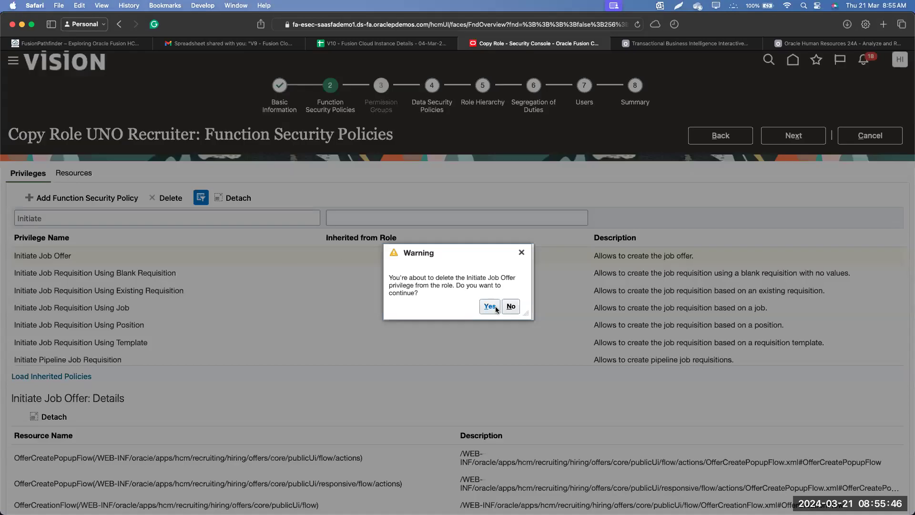
left_click(491, 306)
Step: Delete the Initiate Job Requisition Using Existing Requisition and Initiate Job Requisition Using Blank Requisition privileges from the role
left_click(165, 296)
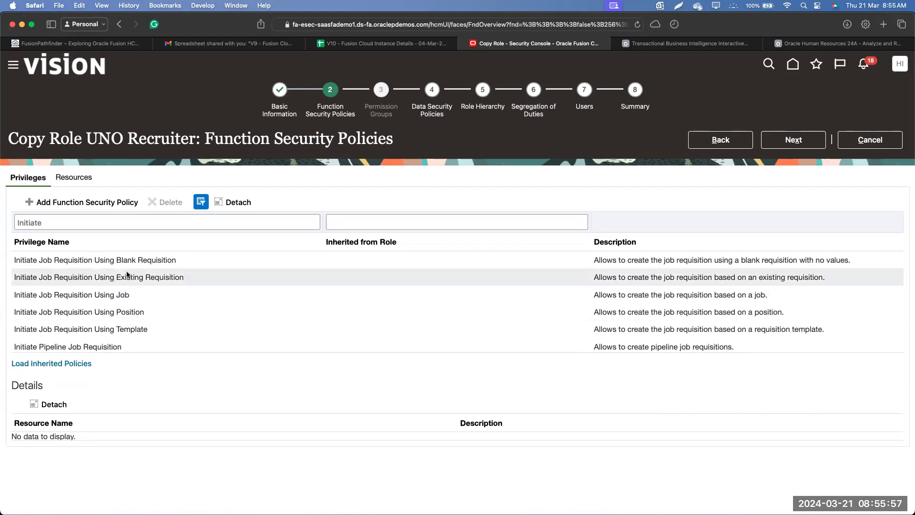
left_click(87, 280)
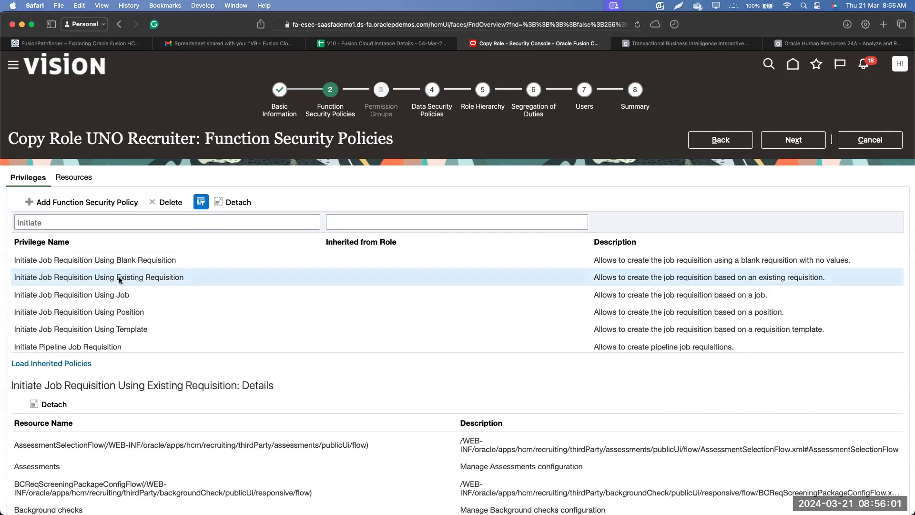
left_click(159, 204)
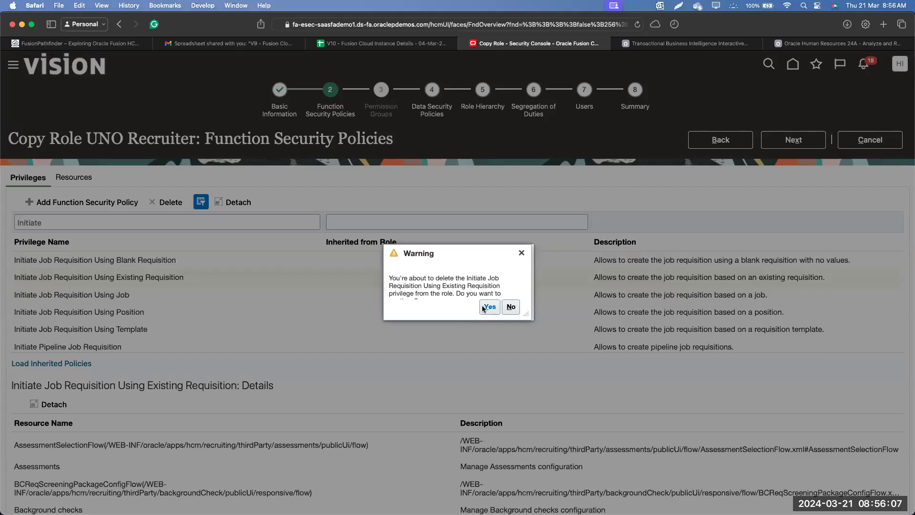
left_click(150, 263)
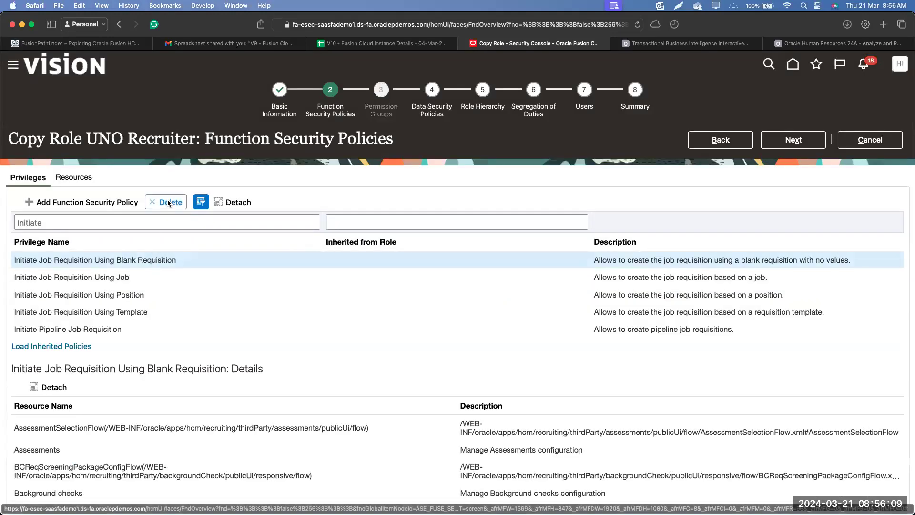
left_click(165, 205)
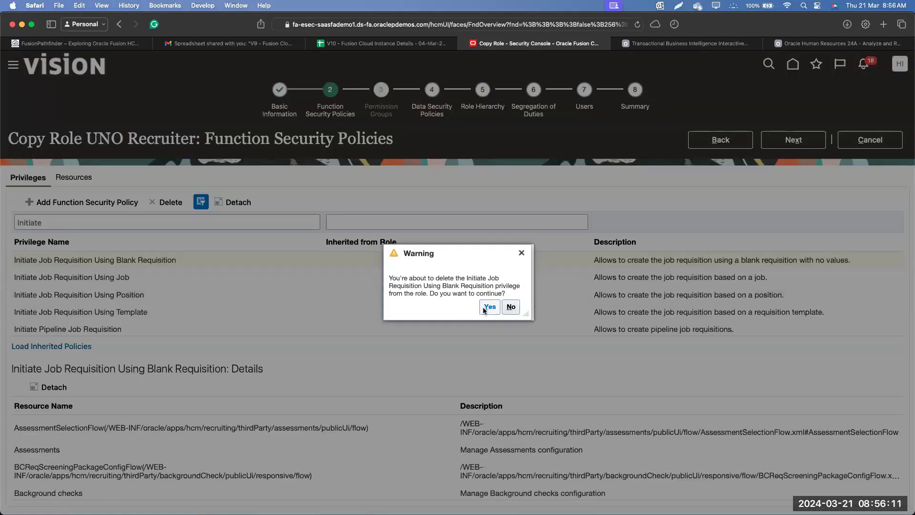
left_click(488, 310)
Step: Delete the Initiate Job Requisition Using Job and Initiate Job Requisition Using Template privileges from the role
left_click(116, 276)
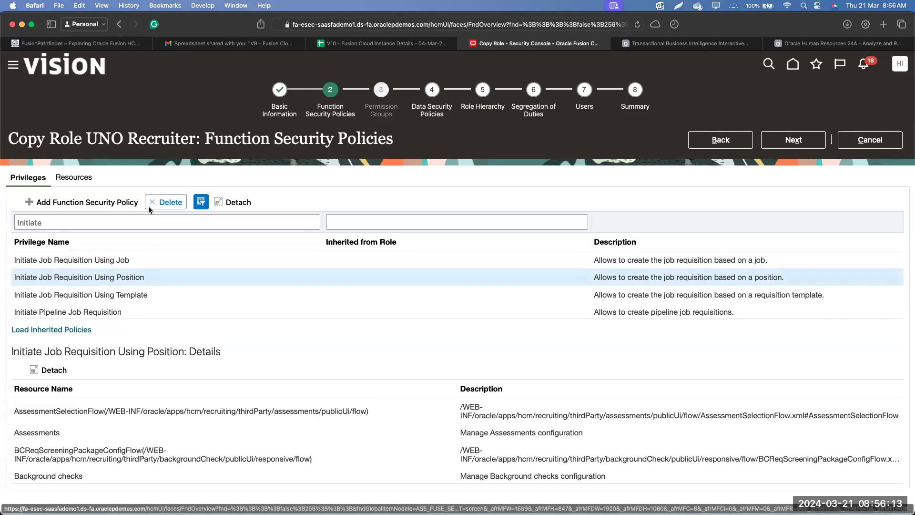
left_click(123, 259)
left_click(162, 203)
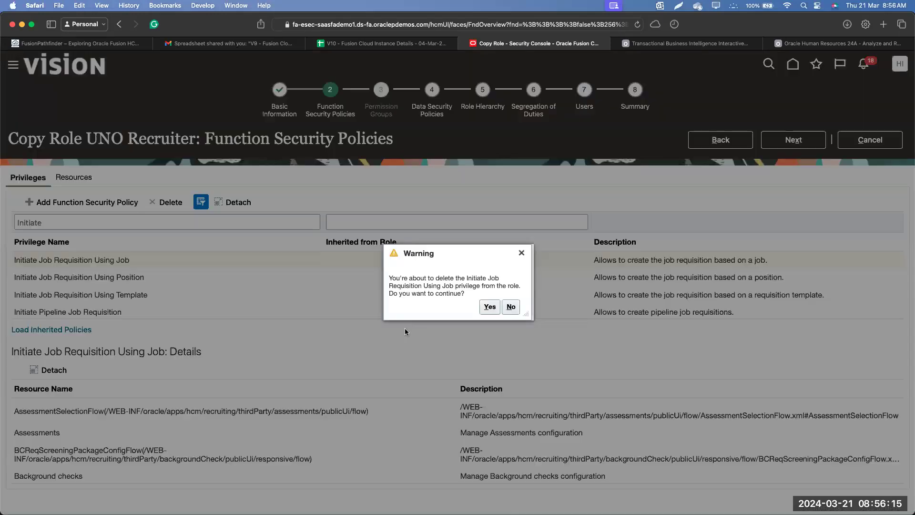
left_click(490, 307)
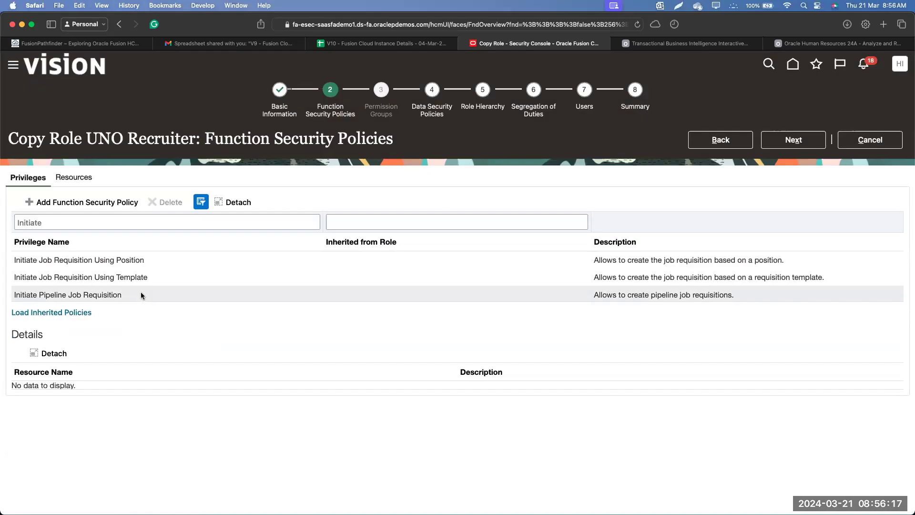
left_click(144, 276)
left_click(156, 203)
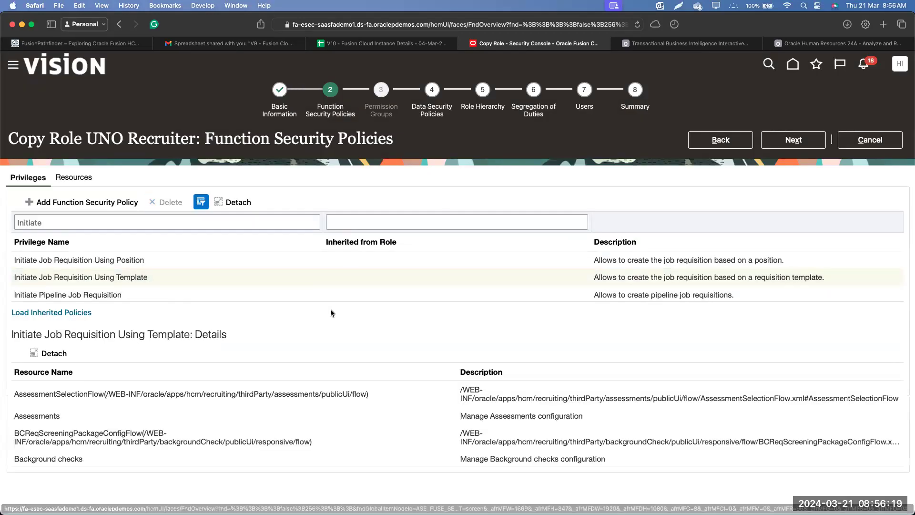
left_click(490, 306)
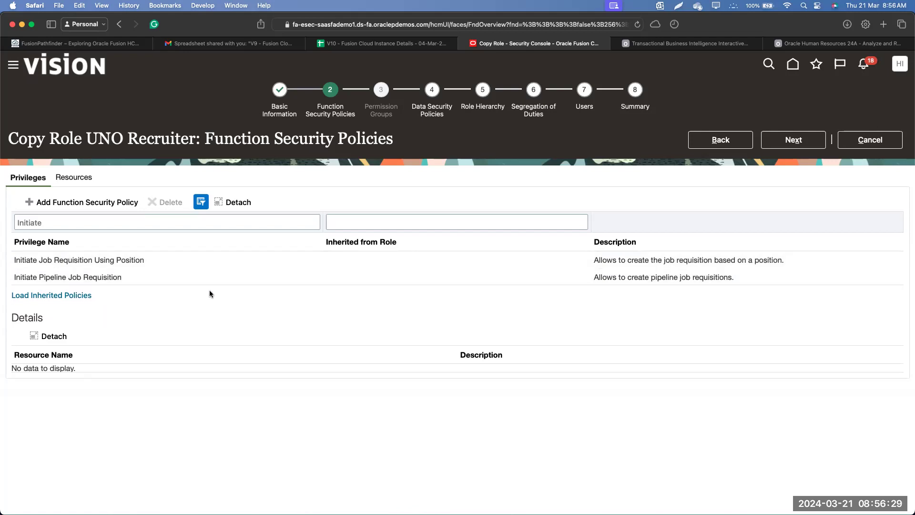
Step: Clear the Initiate filter on the privilege name to list all of the role's privileges again
double_click(81, 218)
key("BackSpace")
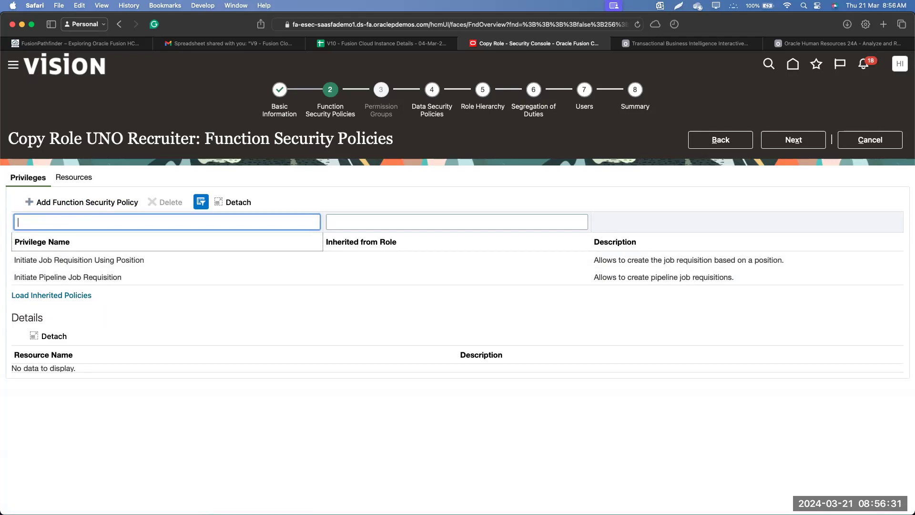
key("Return")
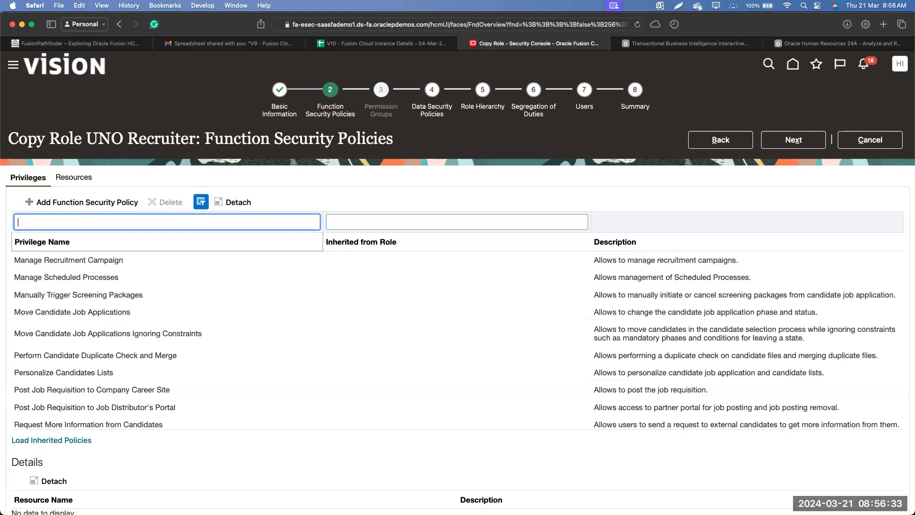
Step: Add the Manage Questions function security policy (HRT_MANAGE_QUESTIONS_PRIV) to the role and check for it at the end of the privilege list
left_click(63, 202)
left_click(453, 184)
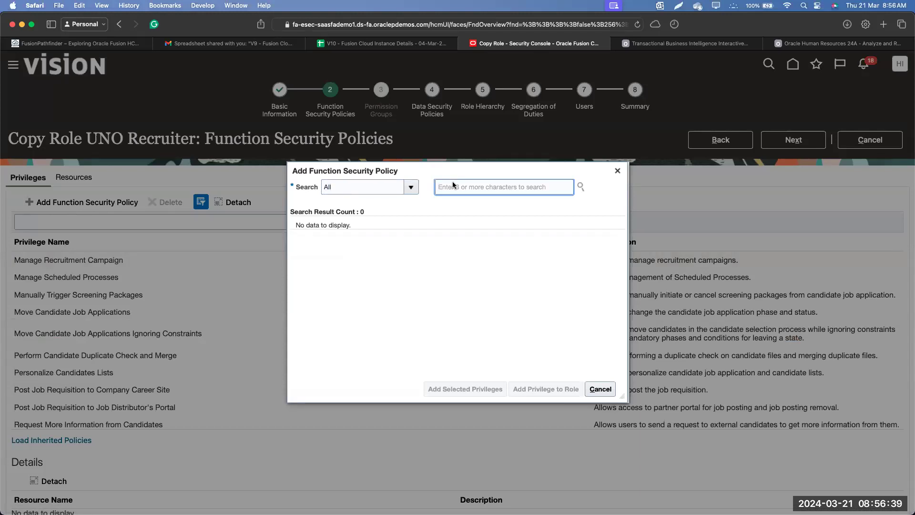
type("Manage questi")
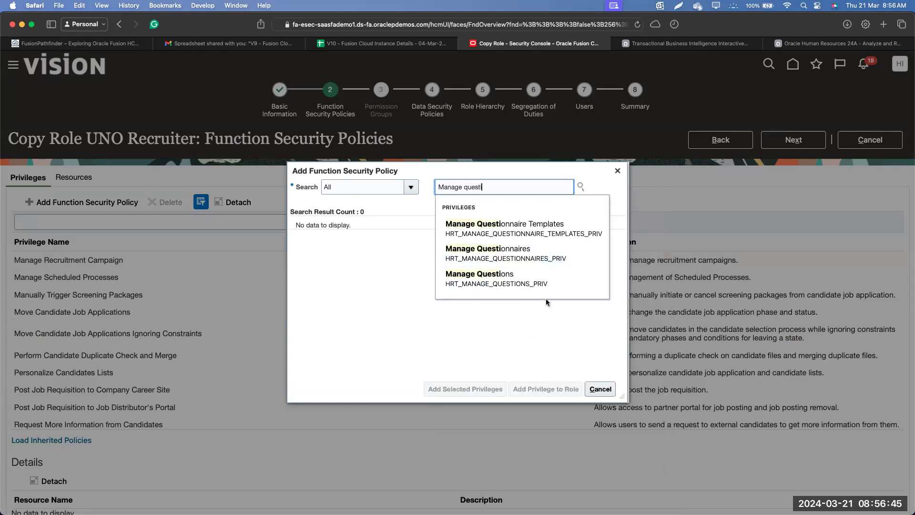
left_click(543, 282)
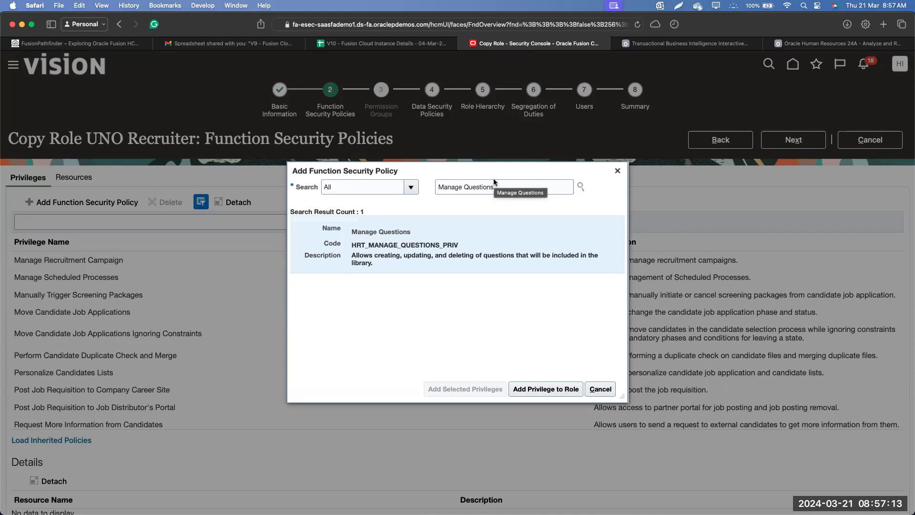
left_click(546, 389)
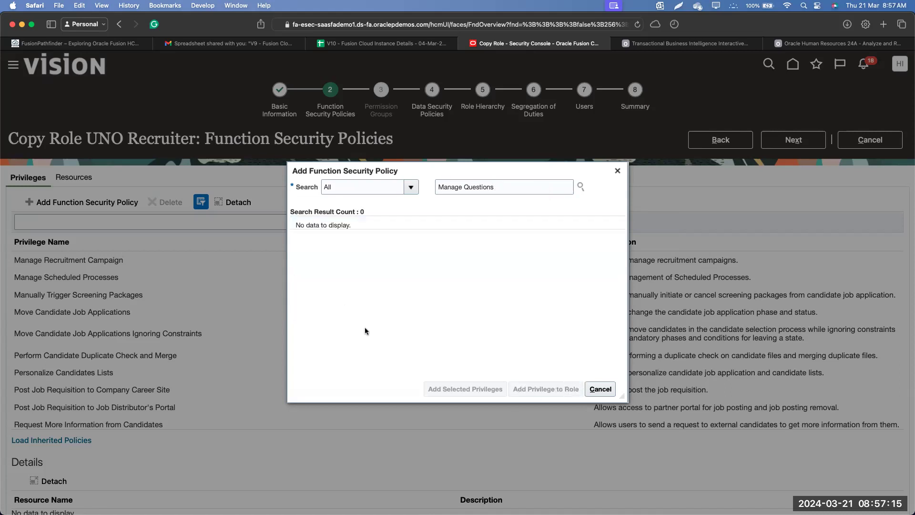
left_click(600, 389)
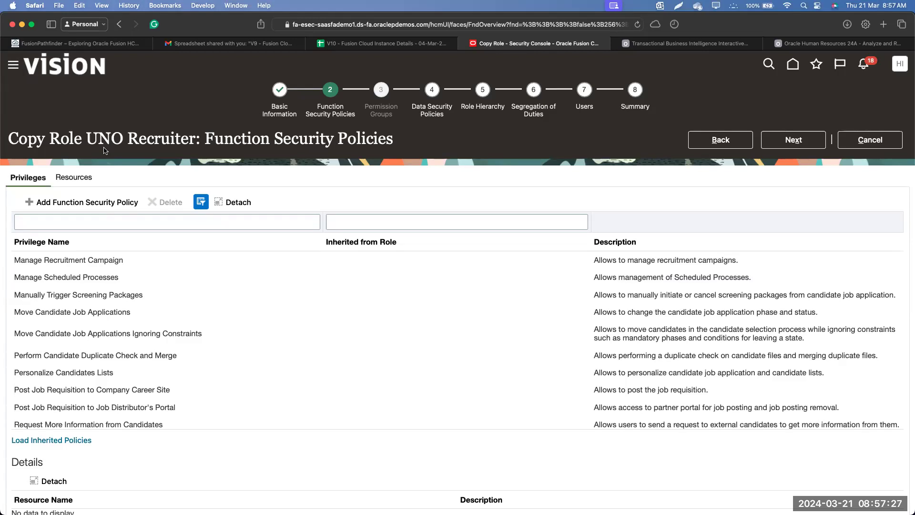
scroll(193, 319, "down", 3)
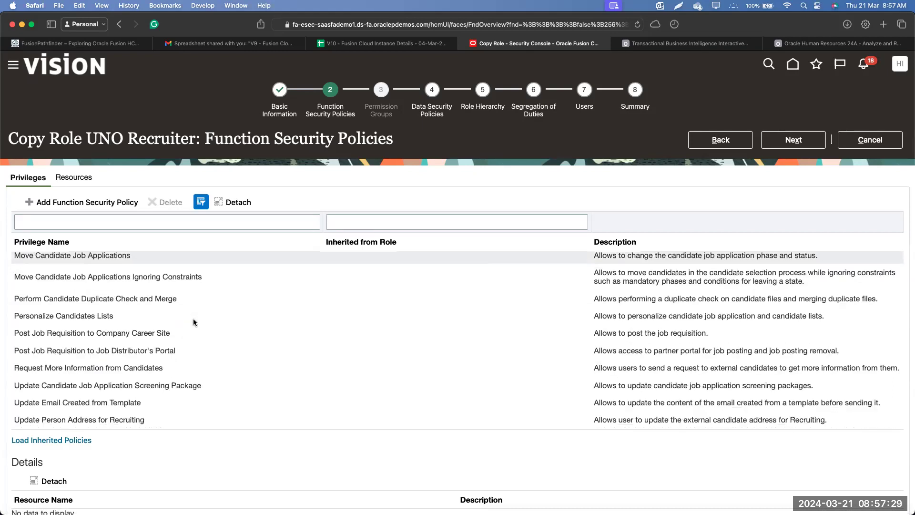
scroll(193, 322, "down", 10)
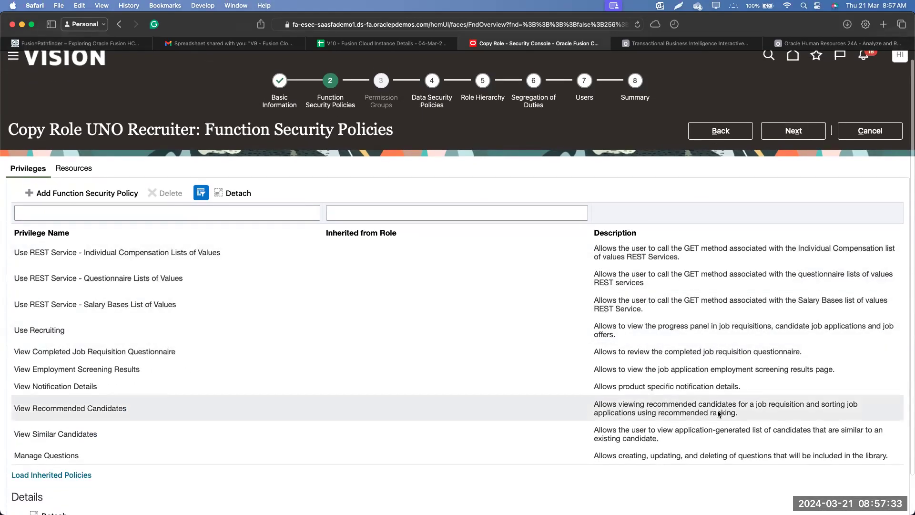
Step: Advance the role copy to Data Security Policies, highlight the page title, and look over the granted policies
left_click(791, 133)
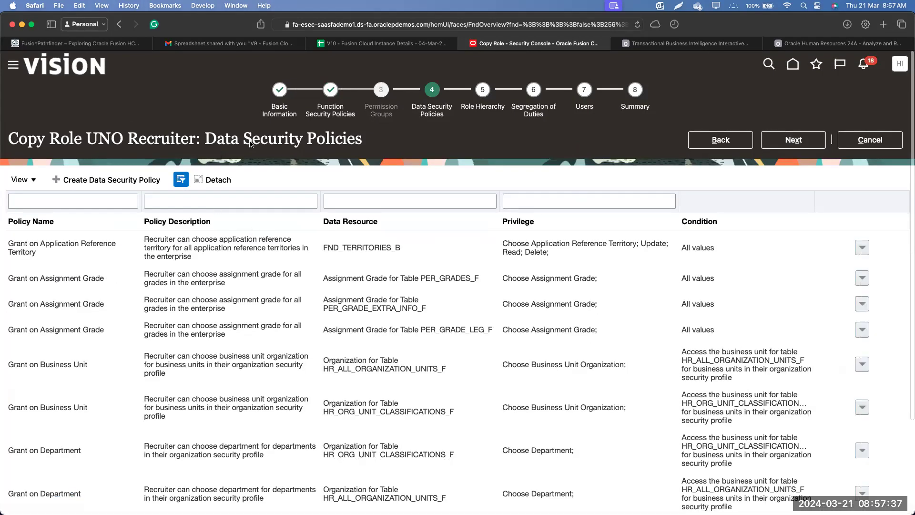
left_click_drag(251, 143, 387, 146)
scroll(577, 333, "down", 3)
scroll(577, 334, "up", 4)
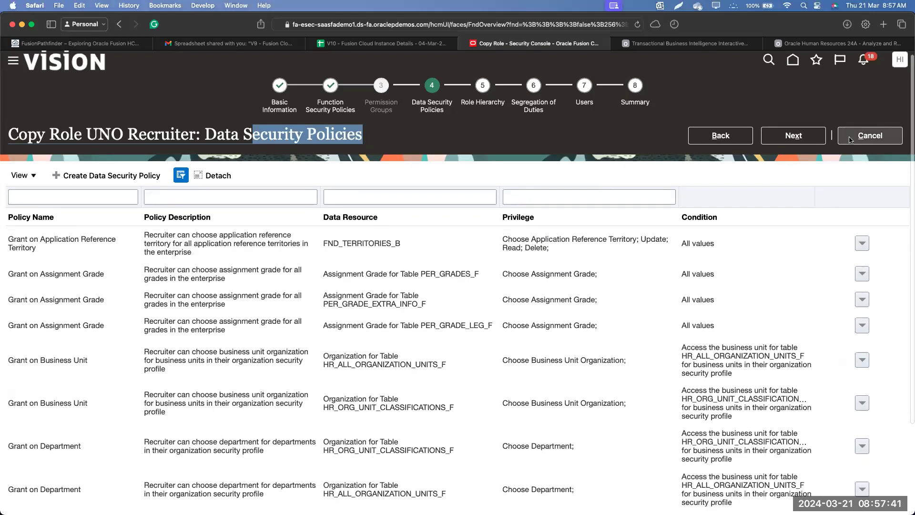
Step: Advance the role copy to Role Hierarchy and look through the inherited roles down to the end of the list
left_click(798, 138)
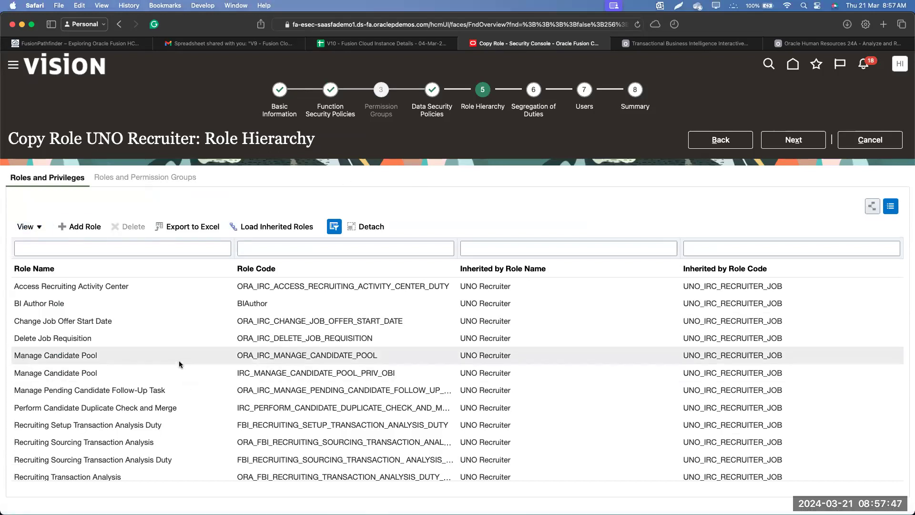
scroll(179, 364, "down", 5)
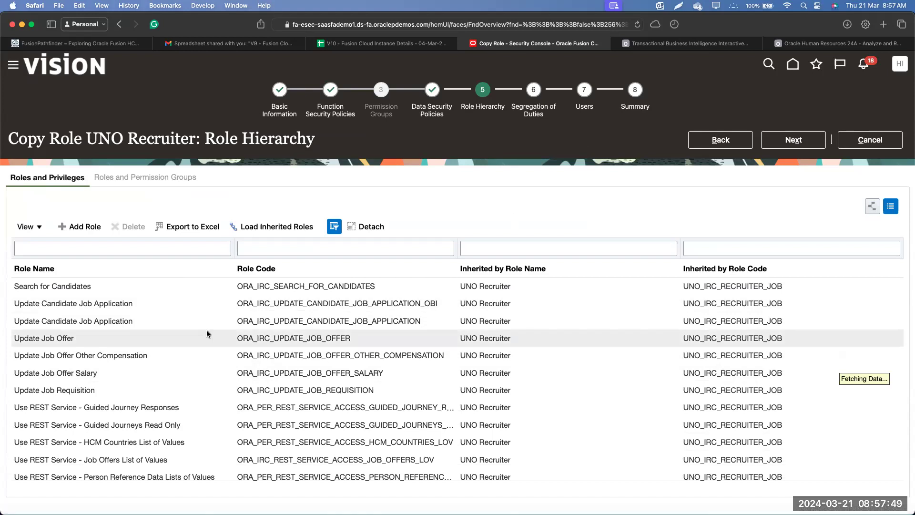
scroll(207, 334, "down", 3)
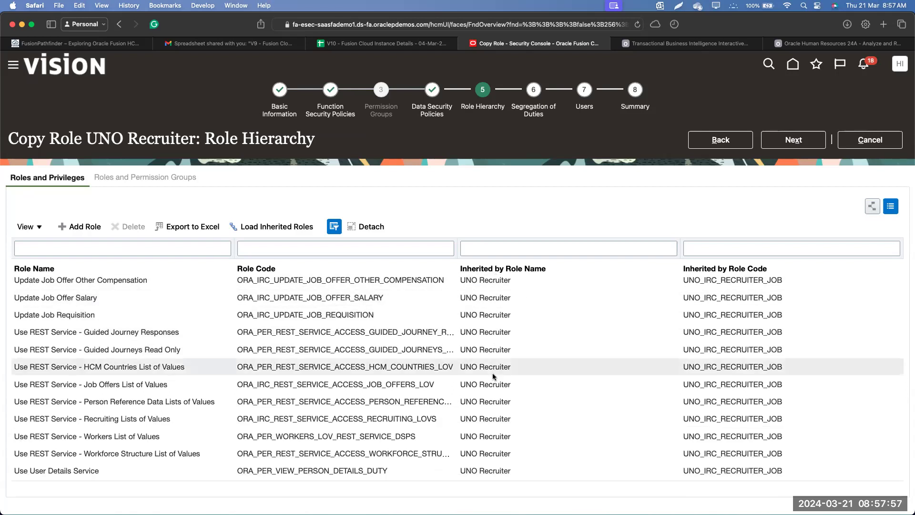
Step: Switch to the 20230911 Batch Notes document in Word and find the Role Inheritance diagram
key("ctrl+Up")
left_click(404, 336)
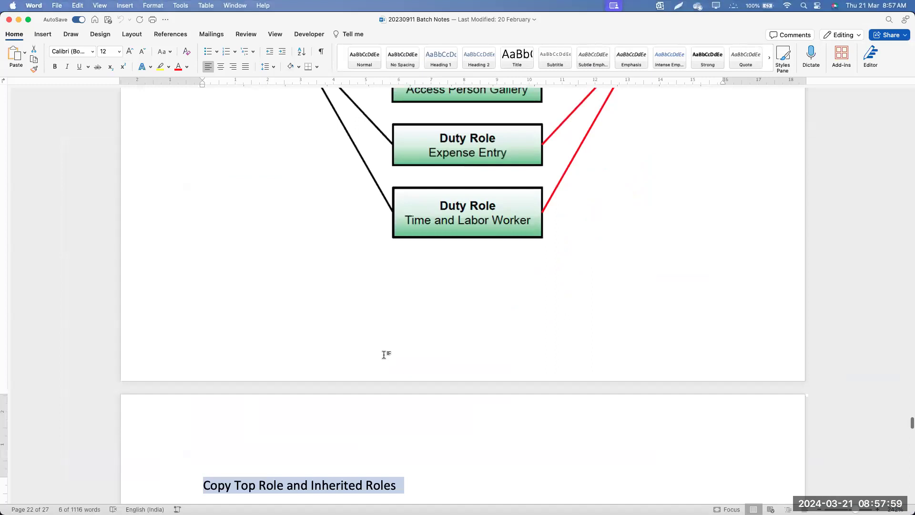
scroll(383, 355, "down", 15)
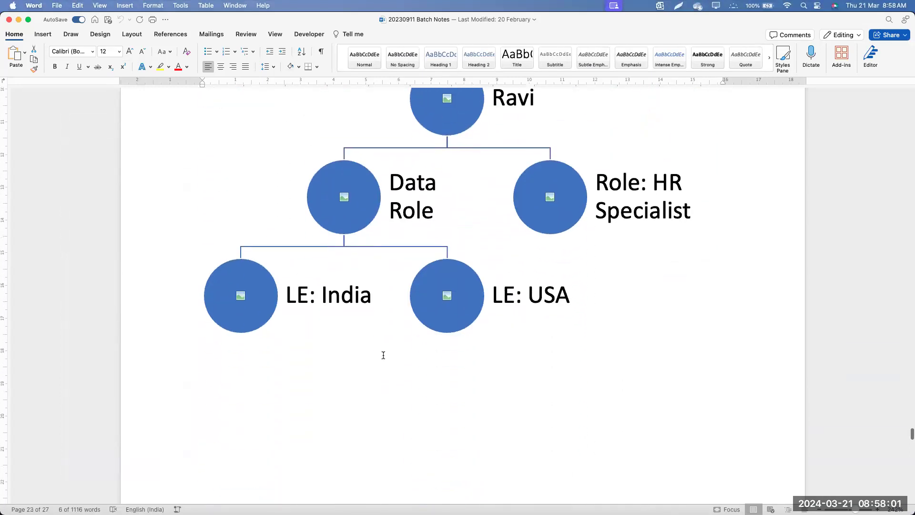
scroll(384, 355, "down", 20)
scroll(384, 355, "down", 20)
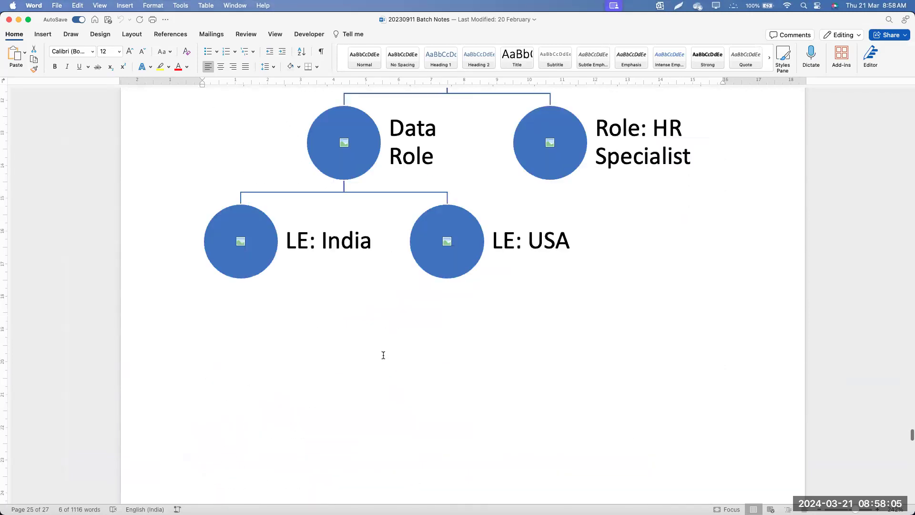
scroll(384, 355, "up", 20)
scroll(384, 355, "up", 20)
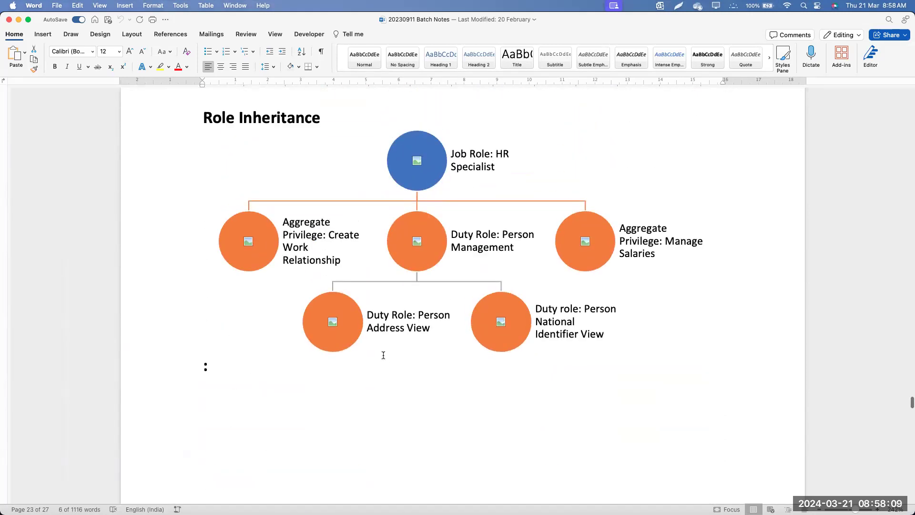
scroll(383, 355, "up", 5)
scroll(383, 355, "down", 2)
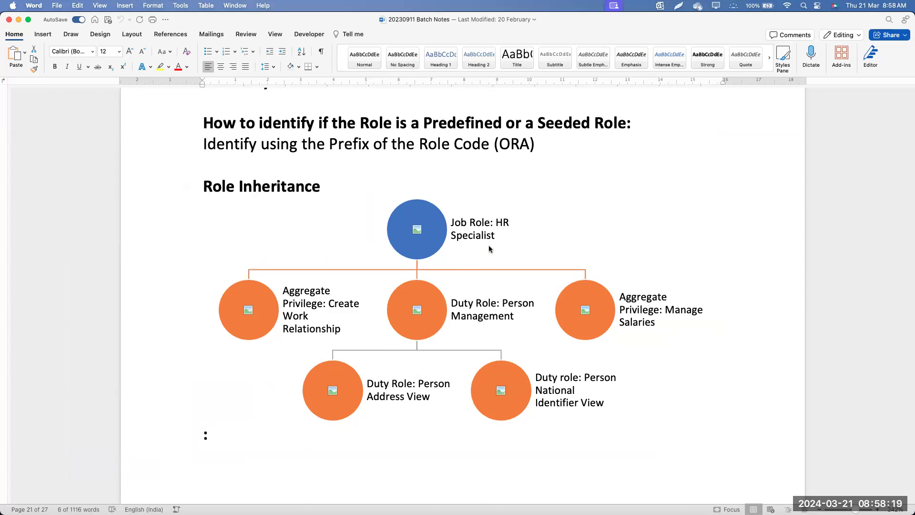
Step: Highlight HR Specialist in the Role Inheritance diagram's job role label, and return to the role copy in Safari
left_click(478, 225)
left_click_drag(495, 222, 500, 243)
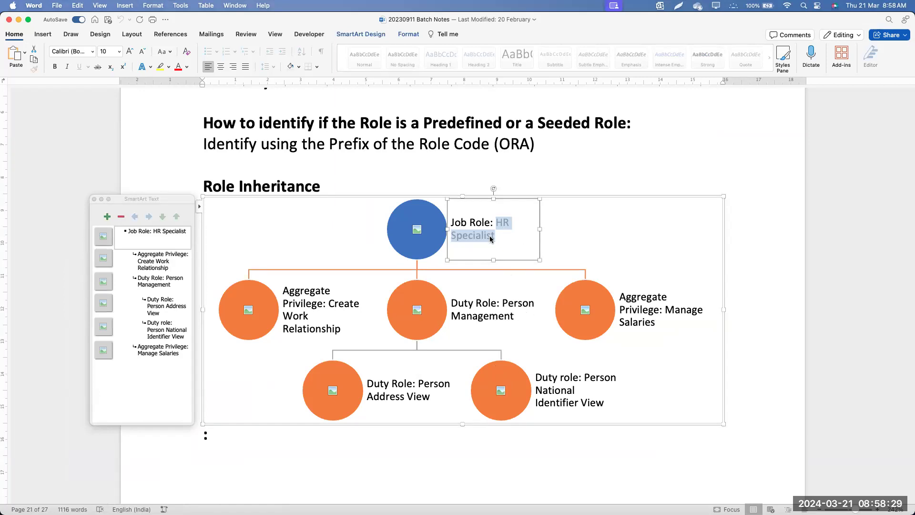
left_click(581, 154)
key("ctrl+Up")
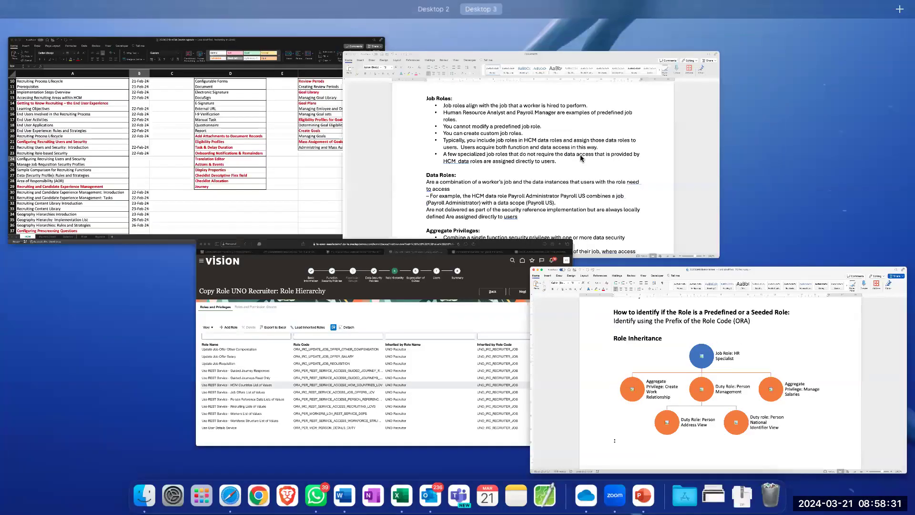
left_click(523, 337)
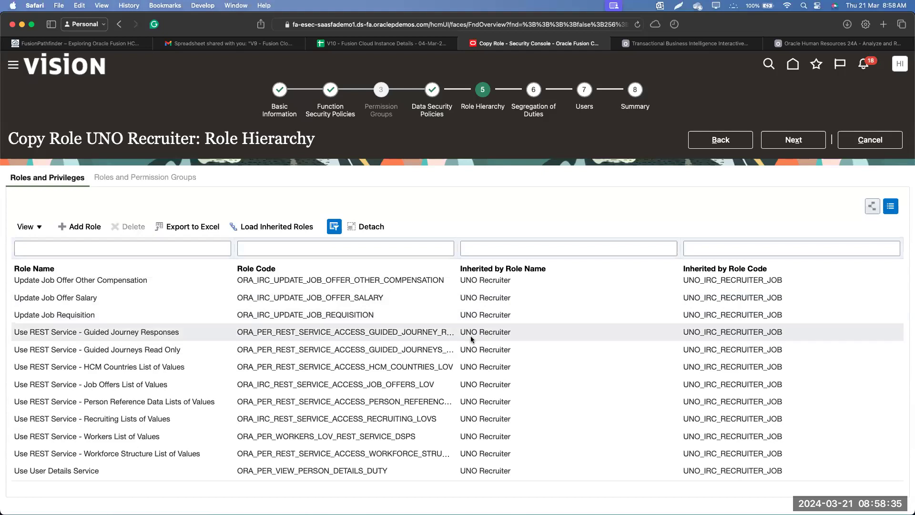
Step: Search the roles available for membership for "offer" and for "interview", and close the search without adding any role
left_click(500, 335)
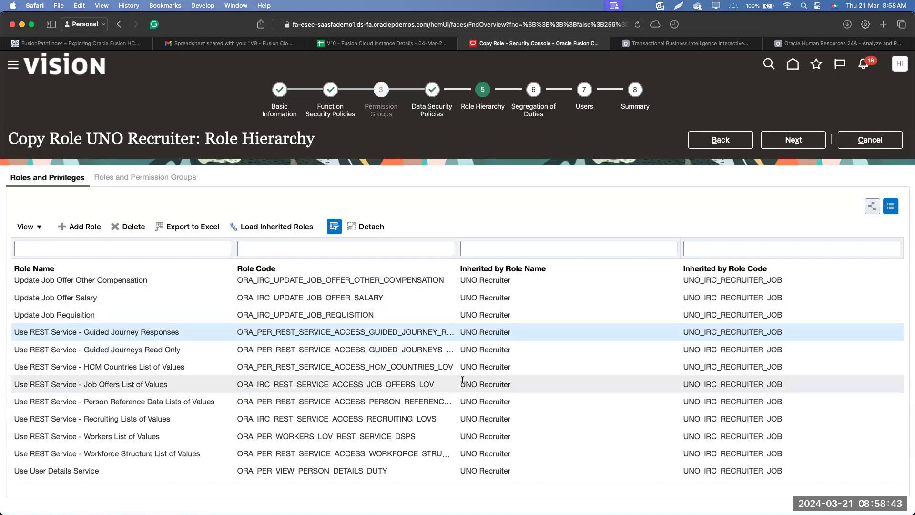
left_click(79, 226)
left_click(503, 183)
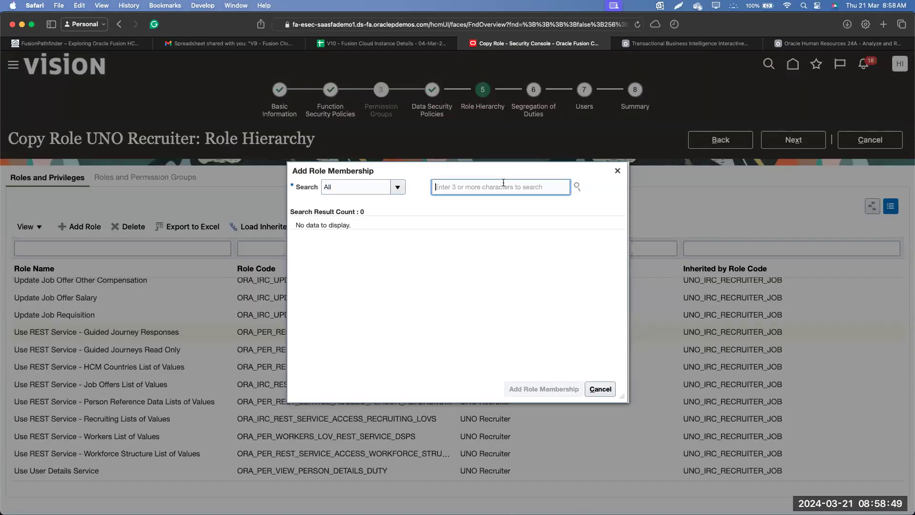
type("offer")
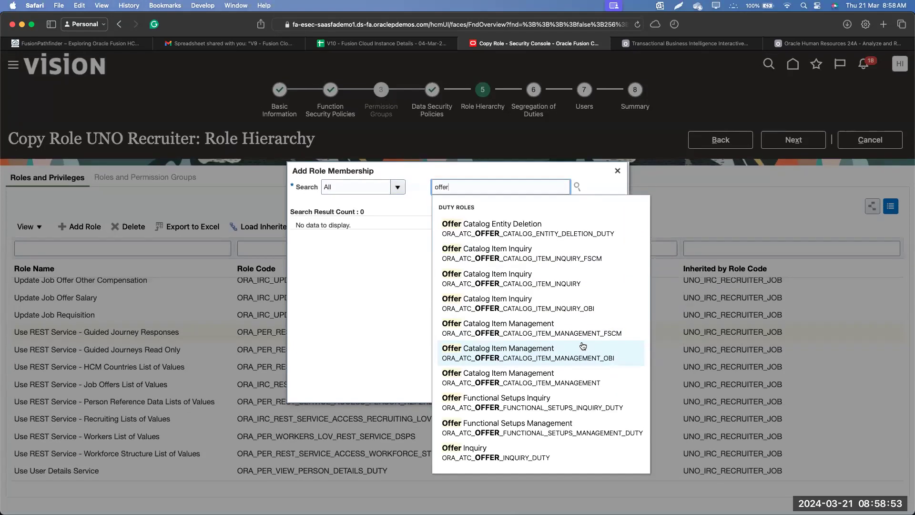
double_click(506, 187)
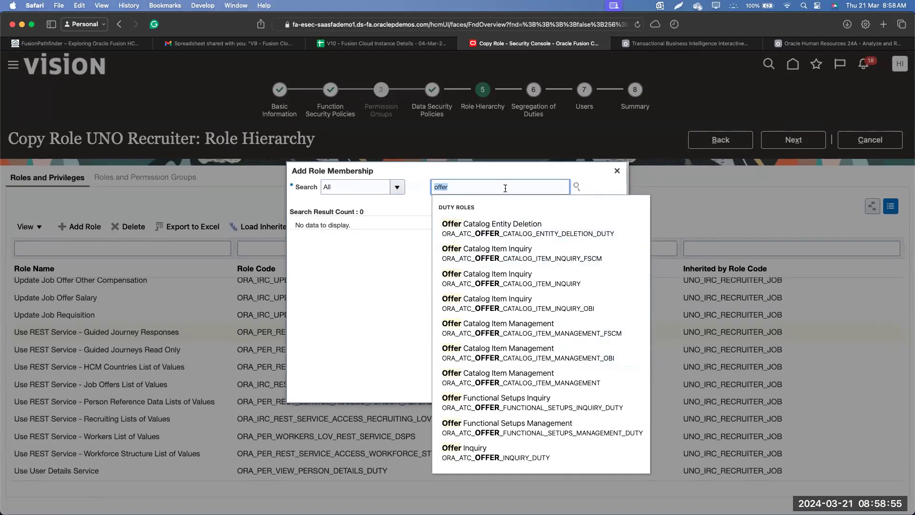
type("interview")
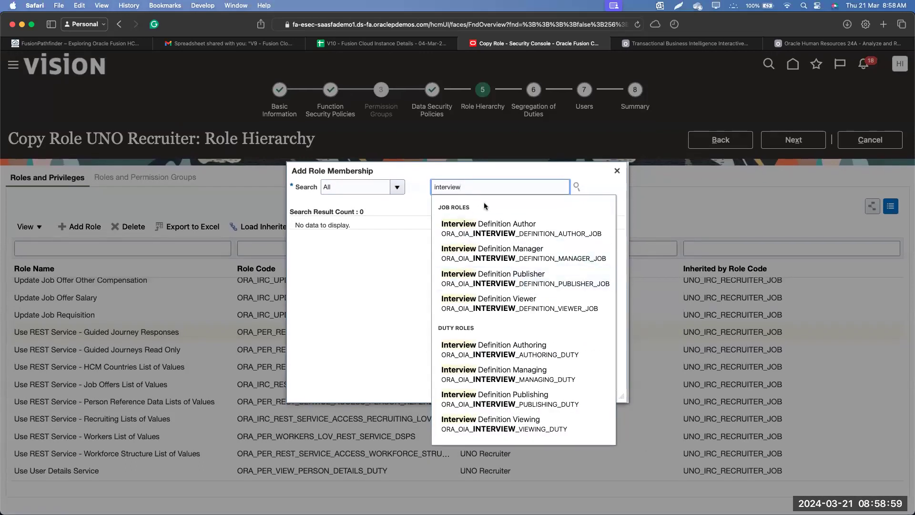
double_click(486, 188)
key("BackSpace")
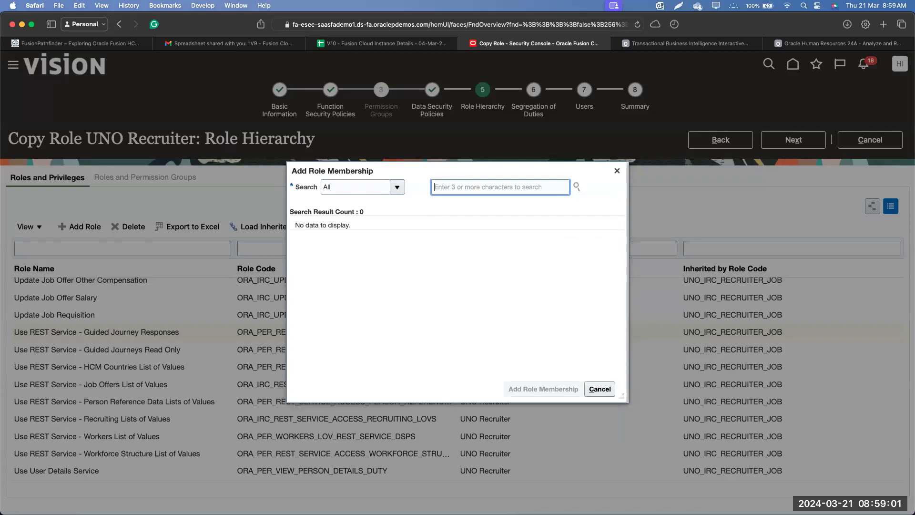
key("Escape")
Step: Copy the name of the Delete Job Requisition role and delete its membership from the UNO Recruiter role hierarchy
scroll(288, 373, "up", 10)
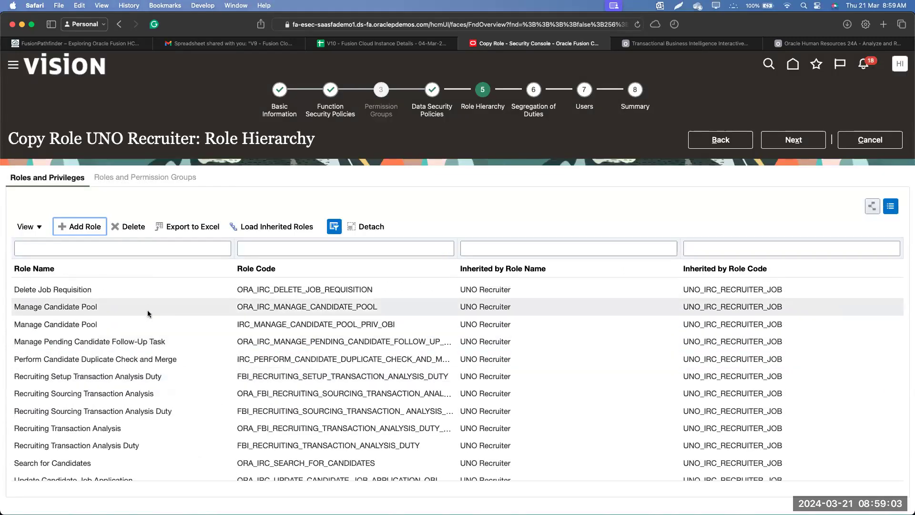
left_click(150, 293)
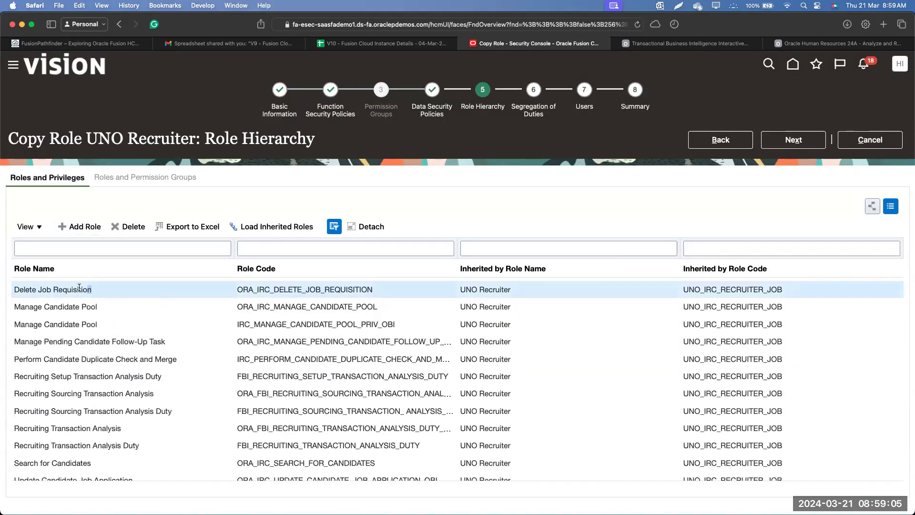
left_click_drag(79, 288, 15, 289)
key("super+c")
left_click(130, 226)
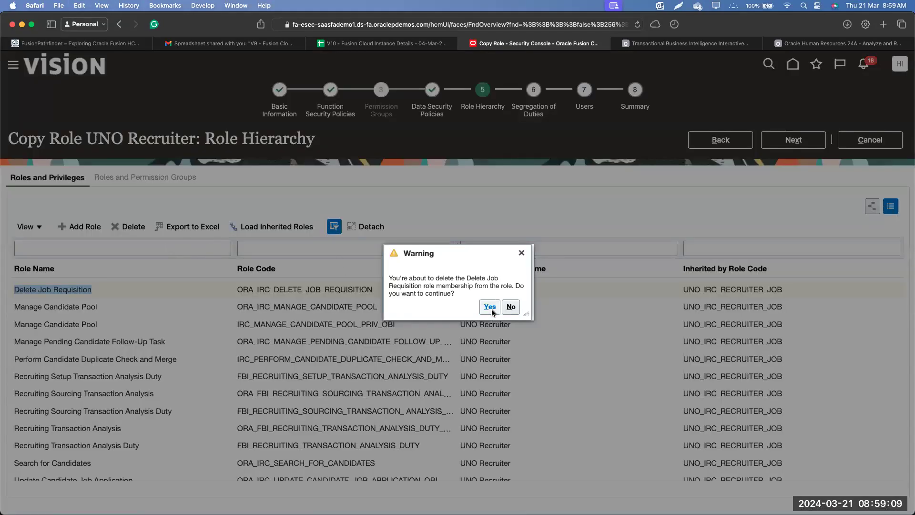
left_click(490, 307)
Step: Add the Delete Job Requisition role (ORA_IRC_DELETE_JOB_REQUISITION) back to the UNO Recruiter hierarchy using the copied name
left_click(80, 226)
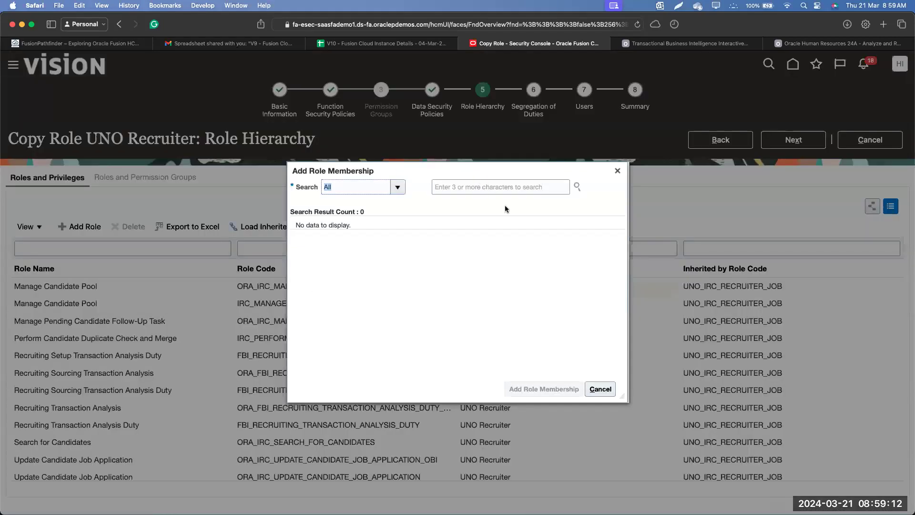
left_click(515, 188)
key("super+v")
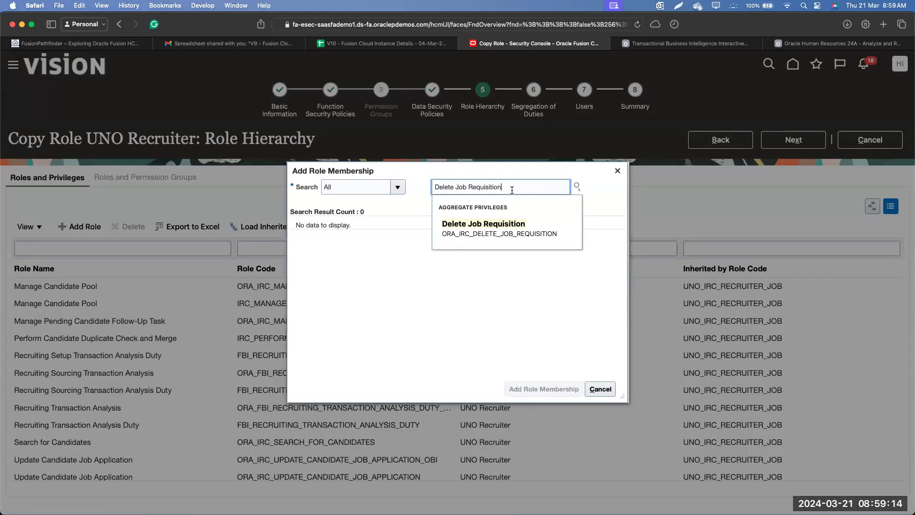
left_click(506, 237)
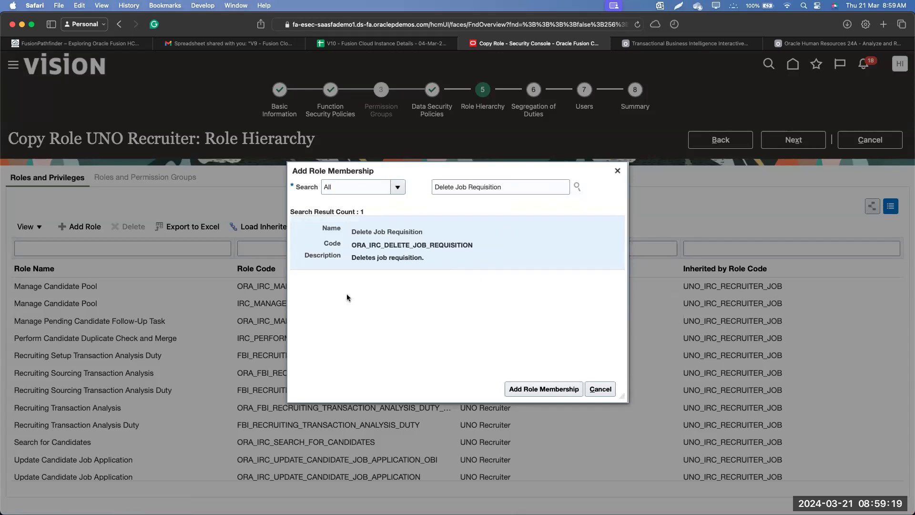
left_click(544, 389)
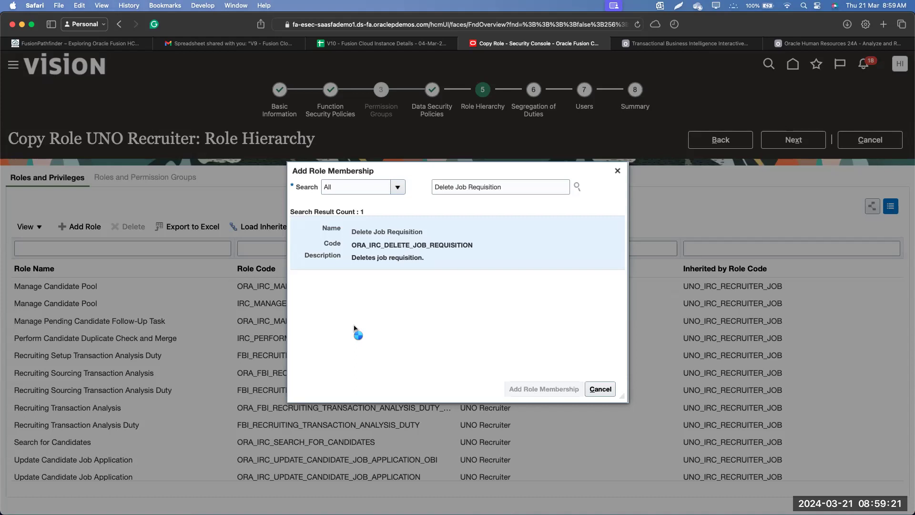
left_click(592, 387)
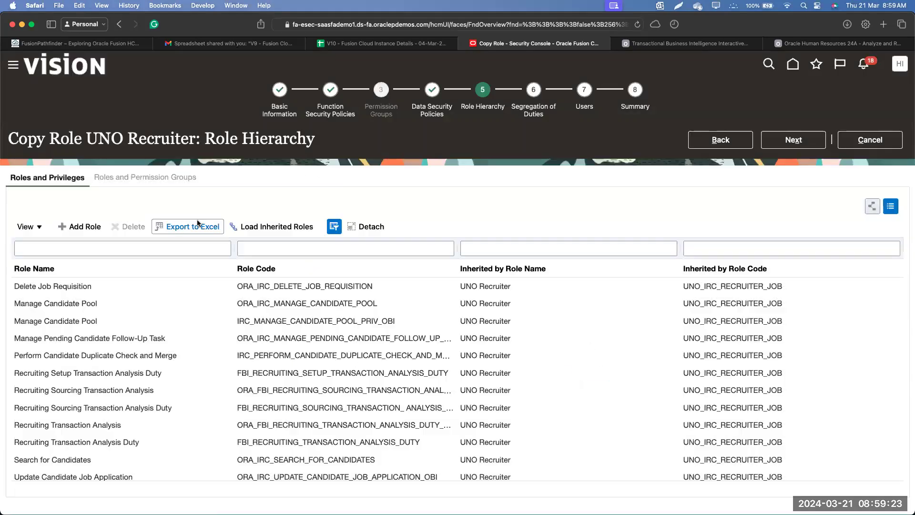
Step: Advance the role copy past Segregation of Duties to Users, search users by surname, and add the first two matches to the role
left_click(792, 140)
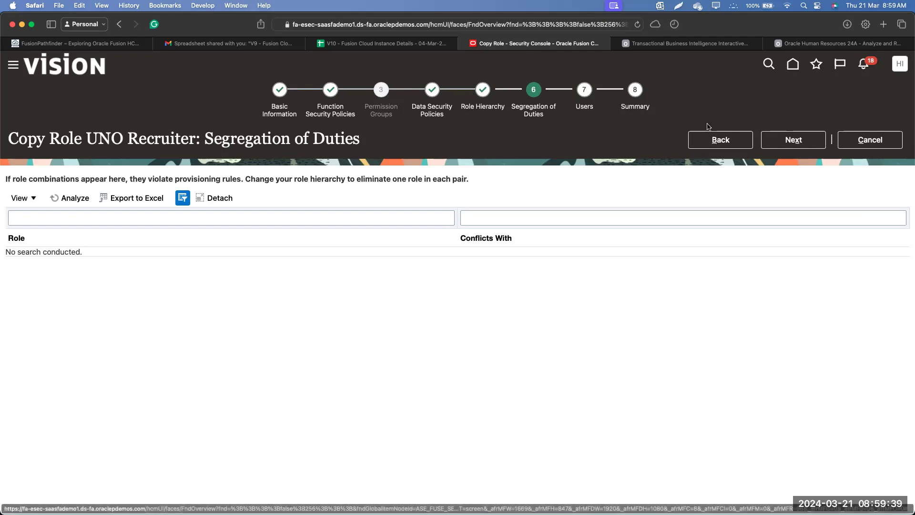
left_click(796, 141)
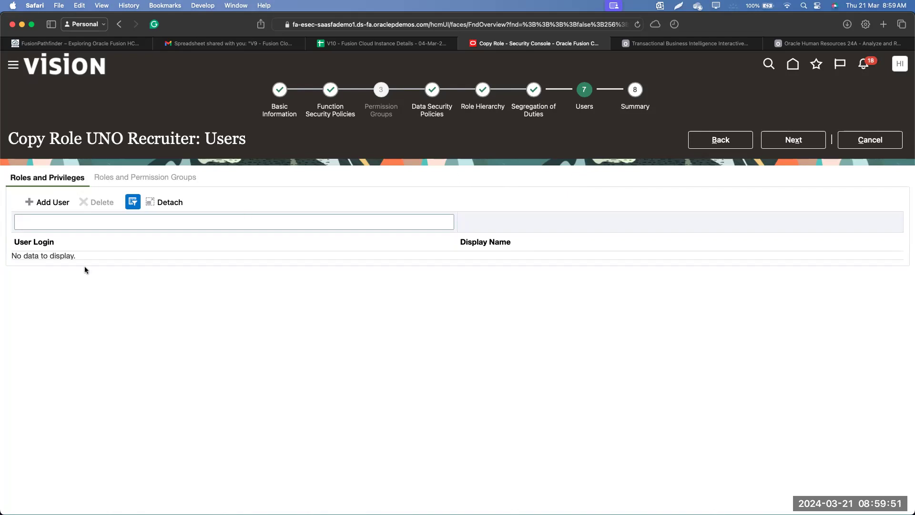
left_click(58, 203)
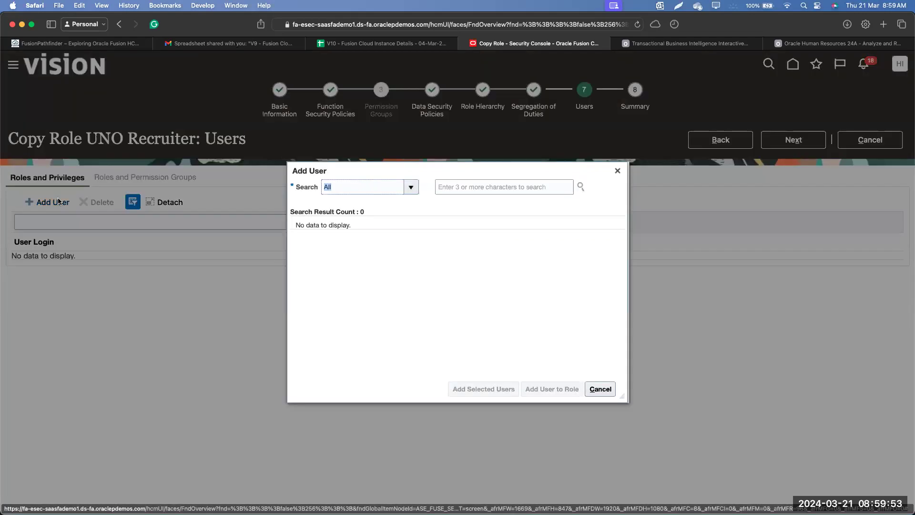
left_click(531, 190)
type("kumar")
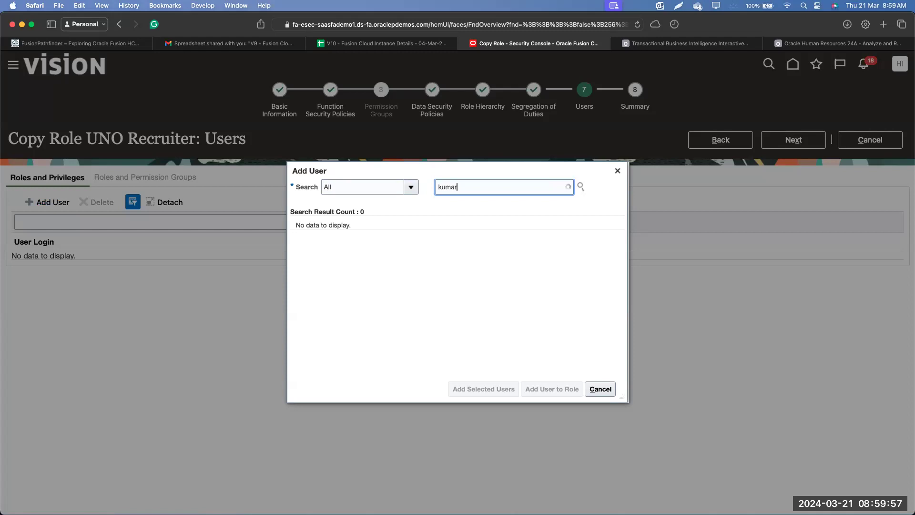
left_click(579, 188)
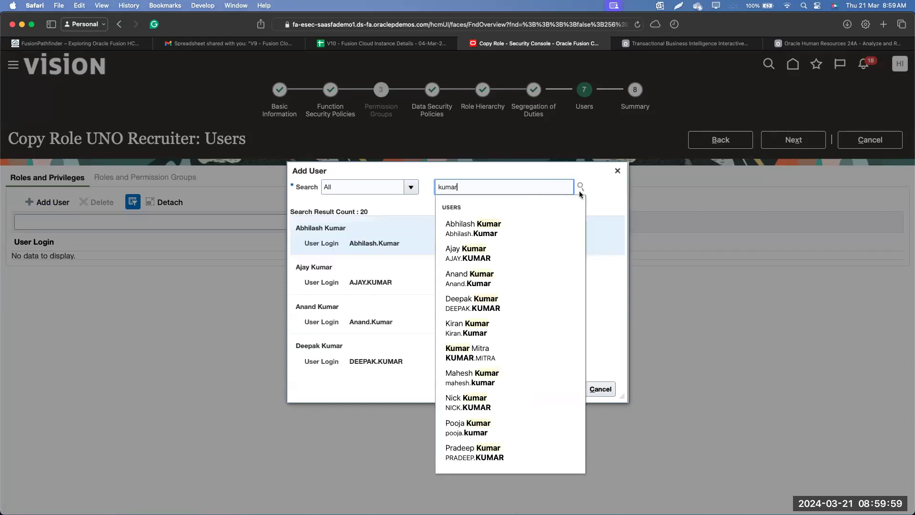
left_click(563, 390)
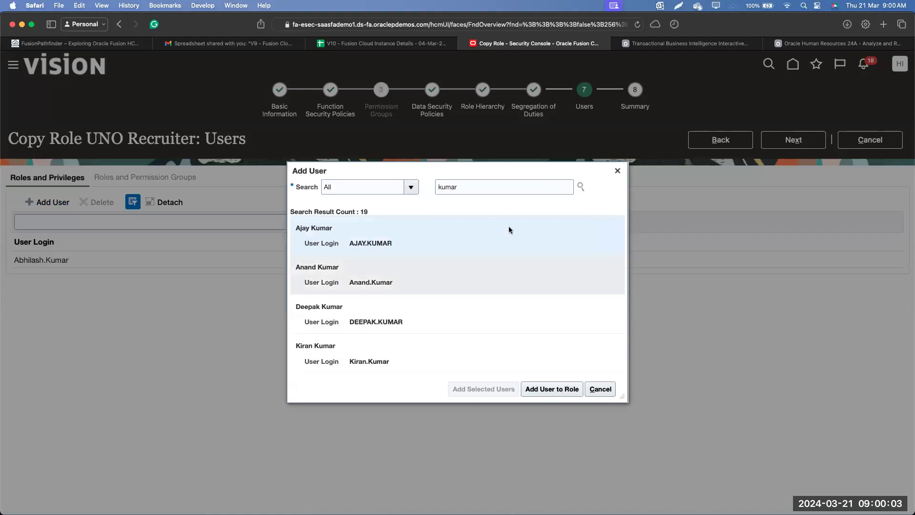
left_click(567, 389)
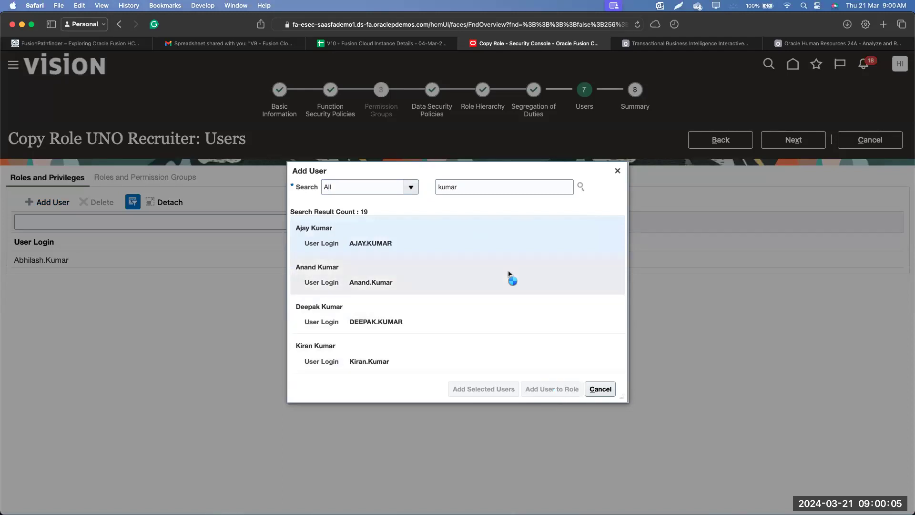
left_click(601, 390)
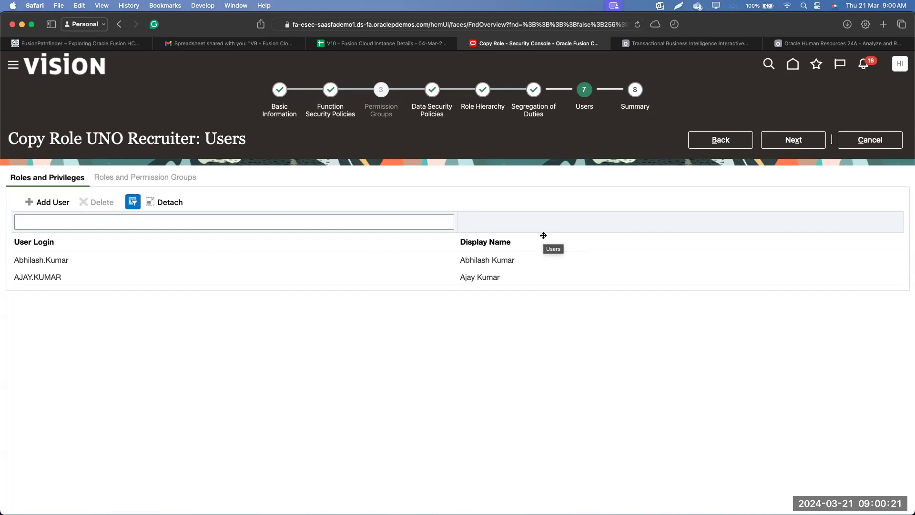
Step: Advance the role copy to Summary and expand the Function Security Policies and Users changes
left_click(811, 148)
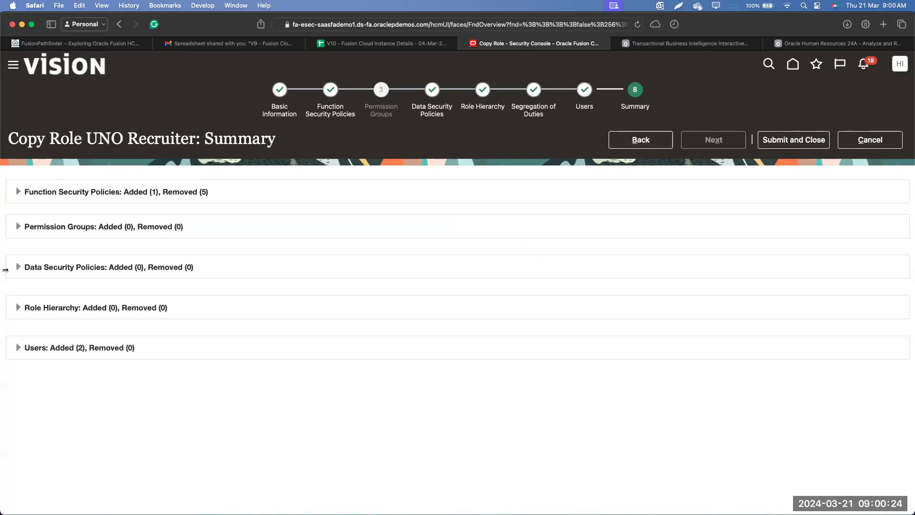
left_click(18, 191)
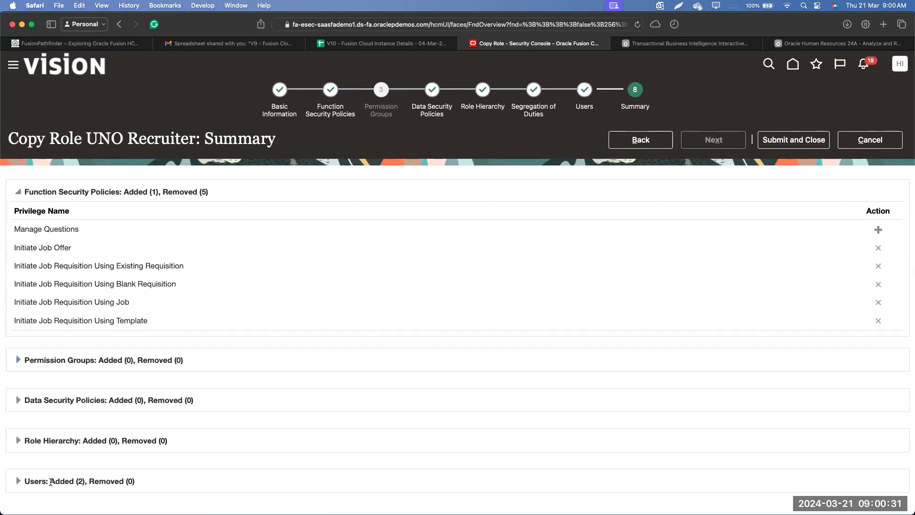
left_click(20, 481)
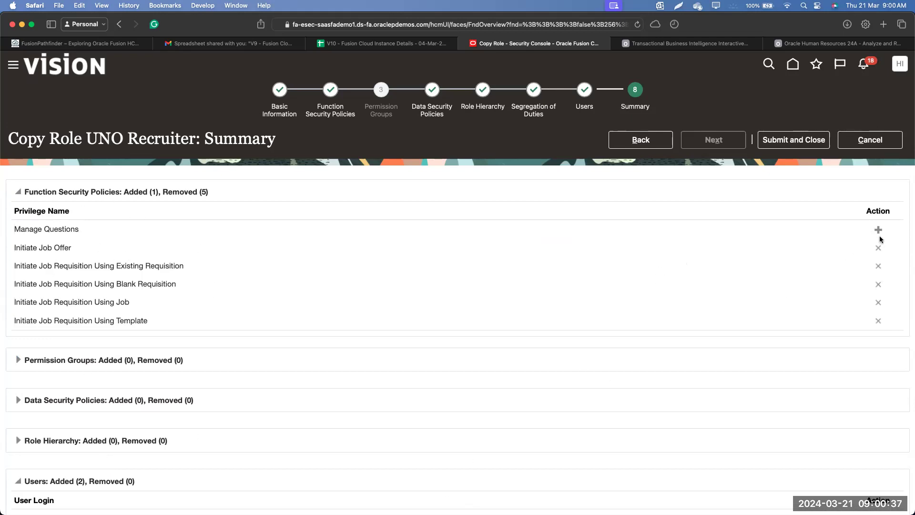
Step: Annotate the summary in red: underline Manage Questions, circle the removal marks, and cross out the removed Initiate privileges
left_click_drag(876, 236, 887, 235)
left_click_drag(33, 235, 87, 233)
mouse_move(873, 328)
left_mouse_down()
mouse_move(876, 237)
mouse_move(908, 320)
mouse_move(876, 333)
left_mouse_up()
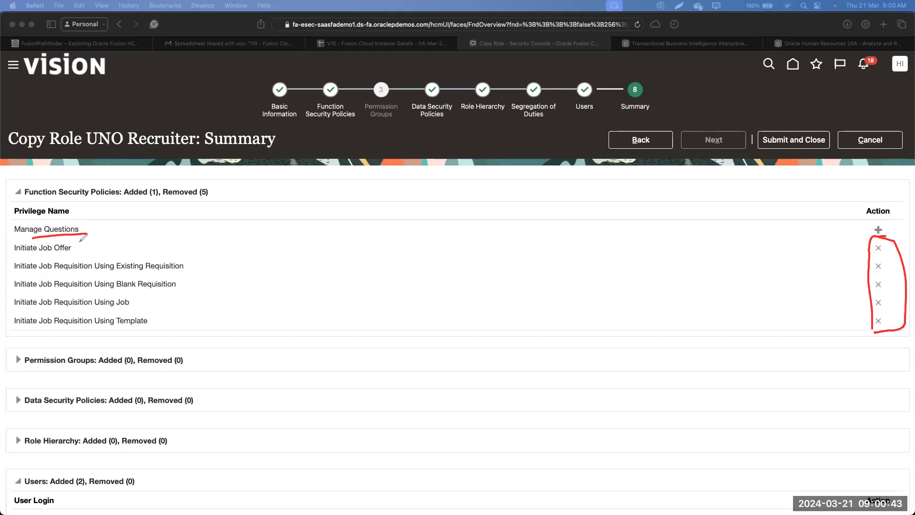
left_click_drag(7, 241, 228, 326)
left_click_drag(168, 237, 2, 291)
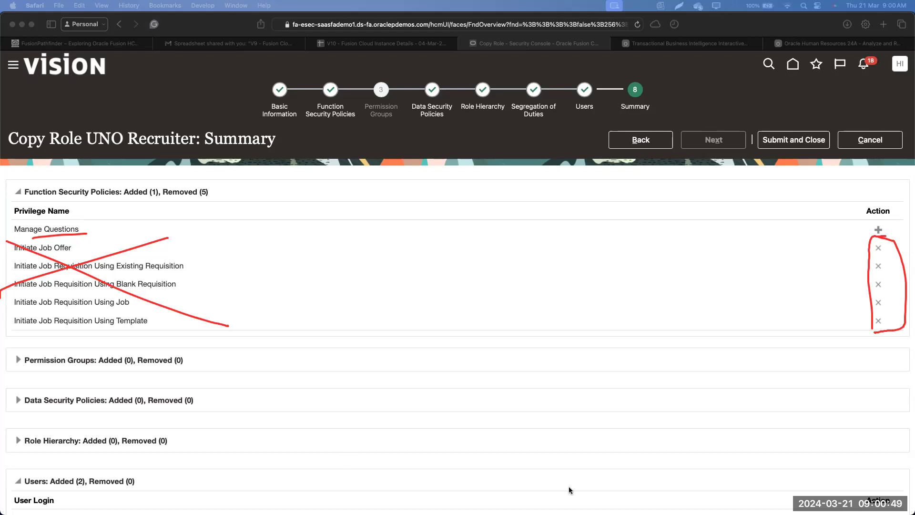
Step: Look over the added users in the summary, submit the UNO Recruiter role copy, and acknowledge the confirmation
scroll(360, 357, "down", 2)
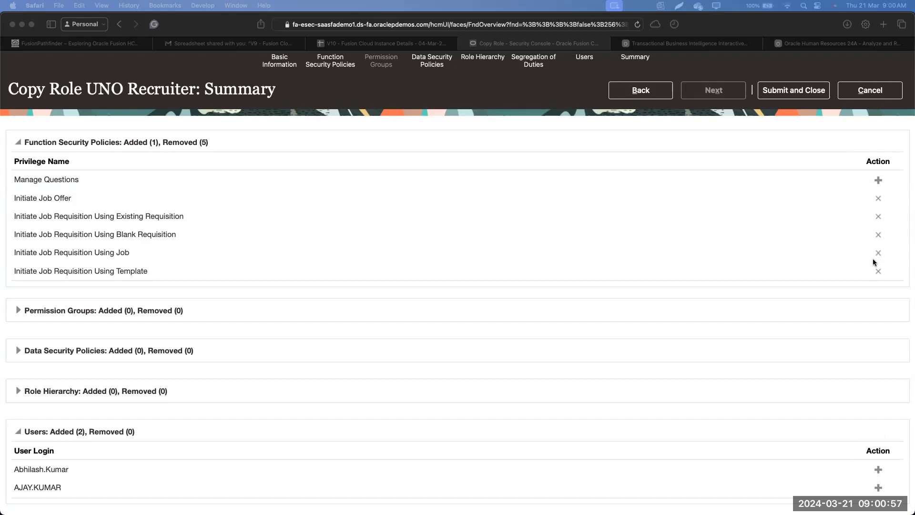
scroll(686, 318, "up", 2)
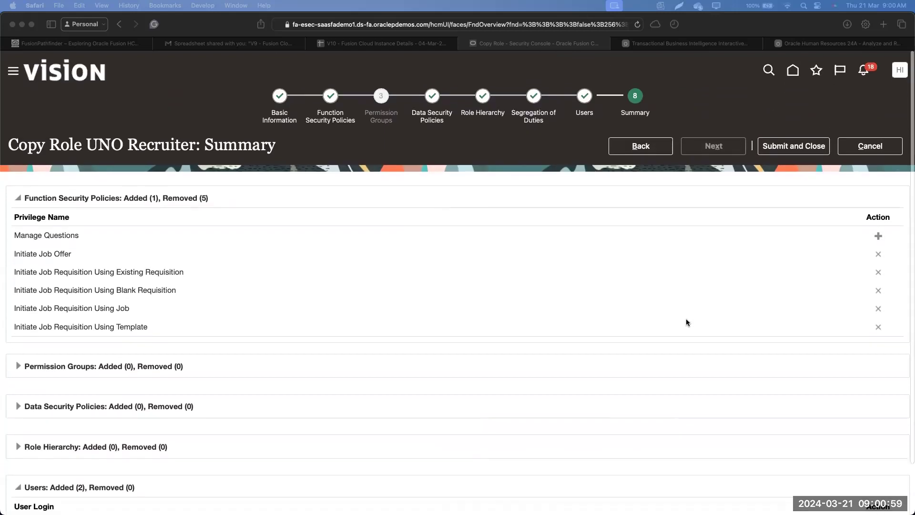
left_click(800, 146)
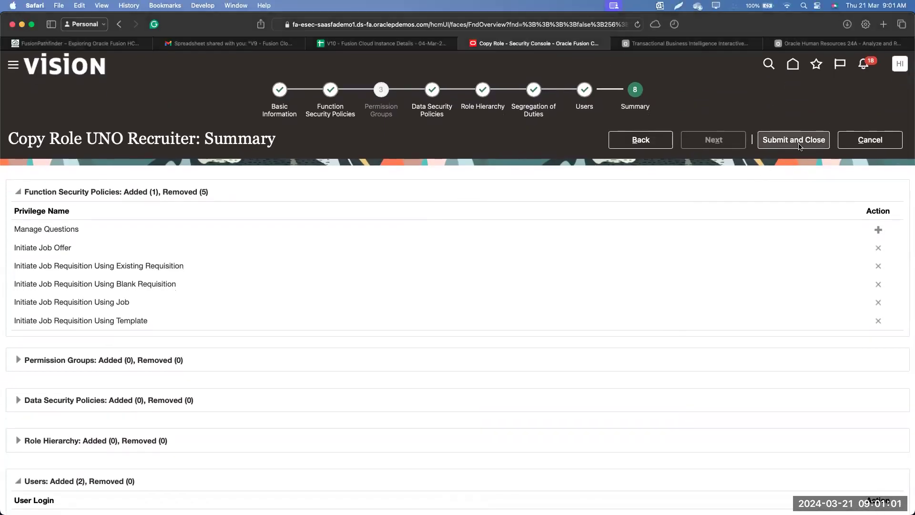
left_click(800, 139)
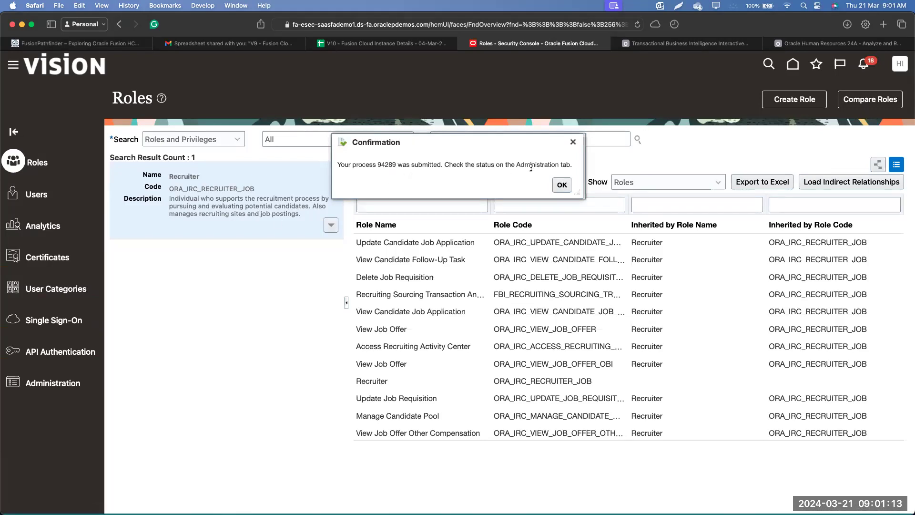
left_click(562, 185)
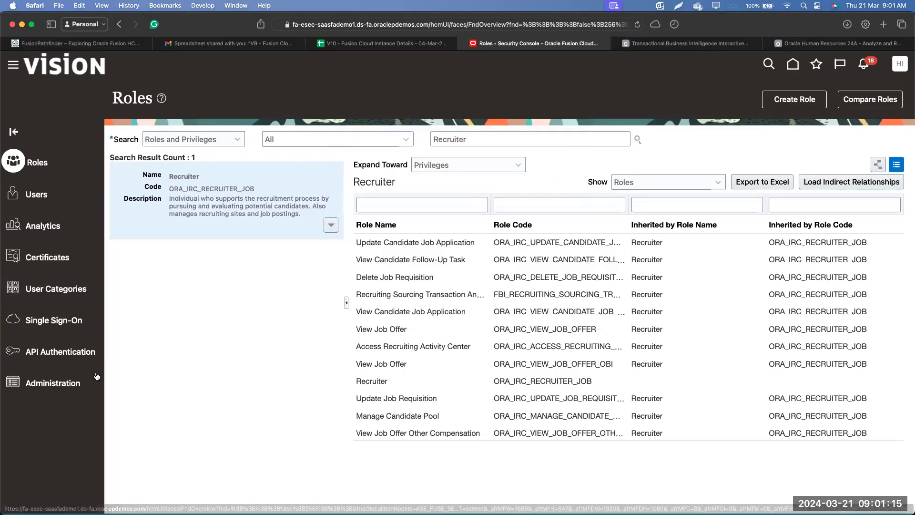
Step: Open Role Status in the Security Console administration and refresh the processing status of UNO_IRC_RECRUITER_JOB
left_click(53, 383)
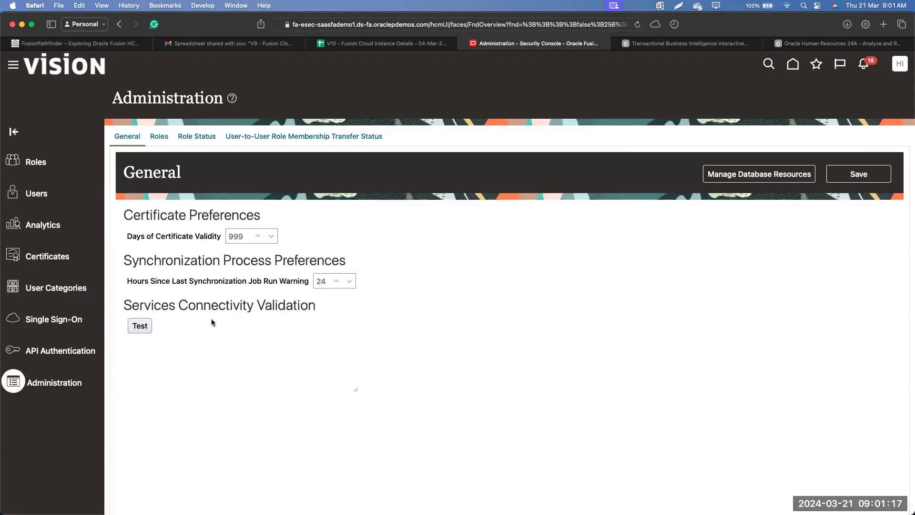
left_click(196, 140)
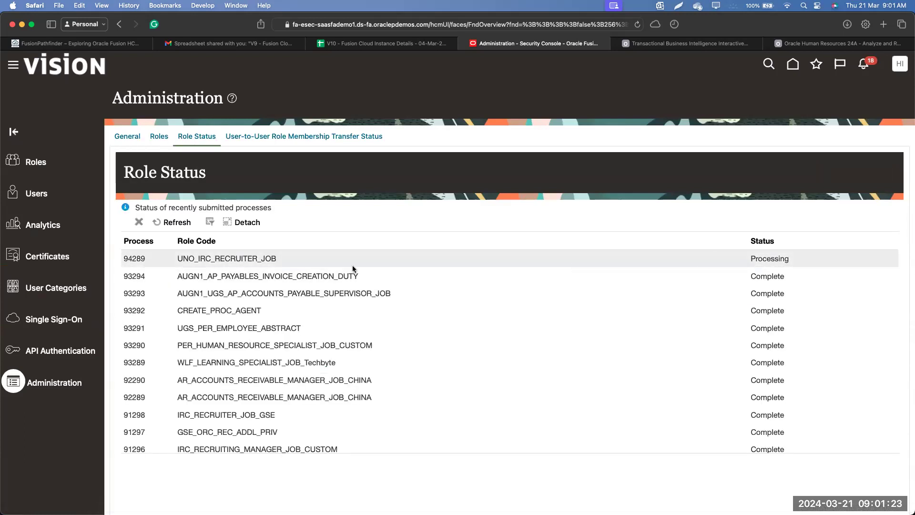
left_click(168, 226)
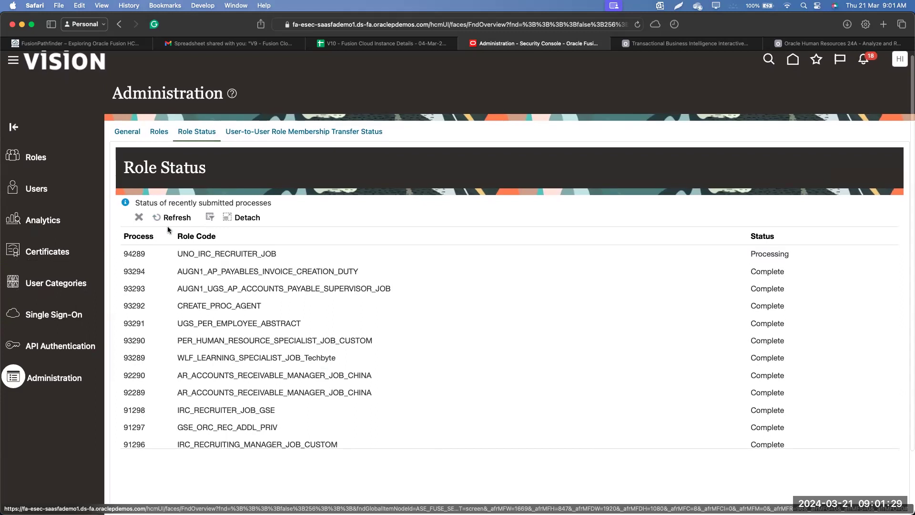
Step: Keep refreshing the Role Status list until the UNO_IRC_RECRUITER_JOB process completes
left_click(168, 220)
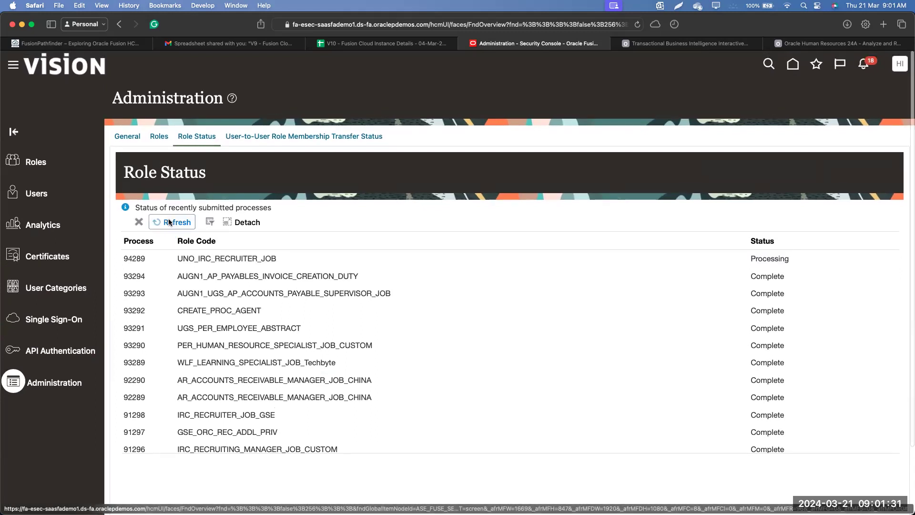
left_click(187, 225)
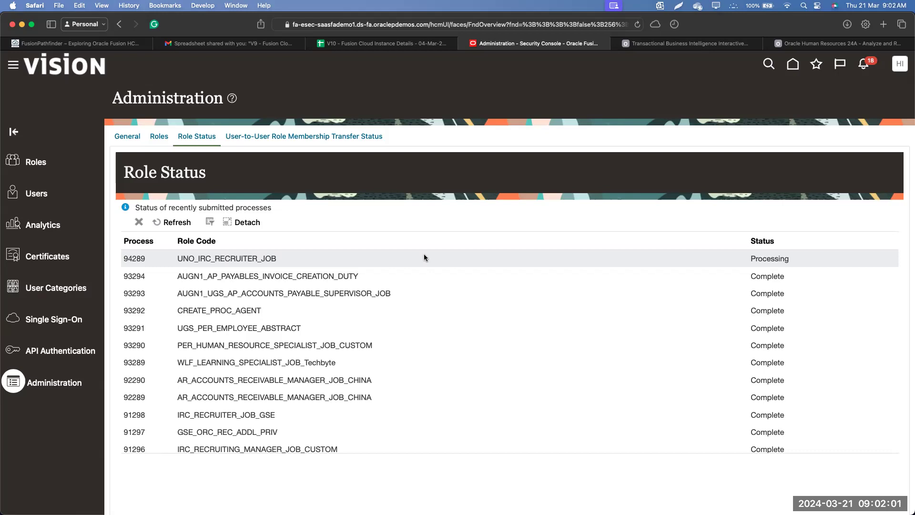
left_click(177, 224)
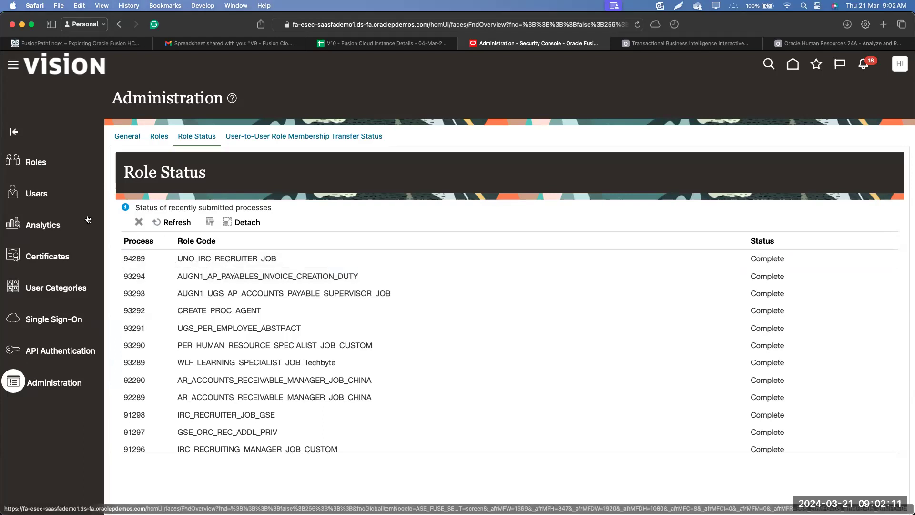
Step: Go to Roles, start a new role to browse the available role categories, and cancel the creation
left_click(33, 163)
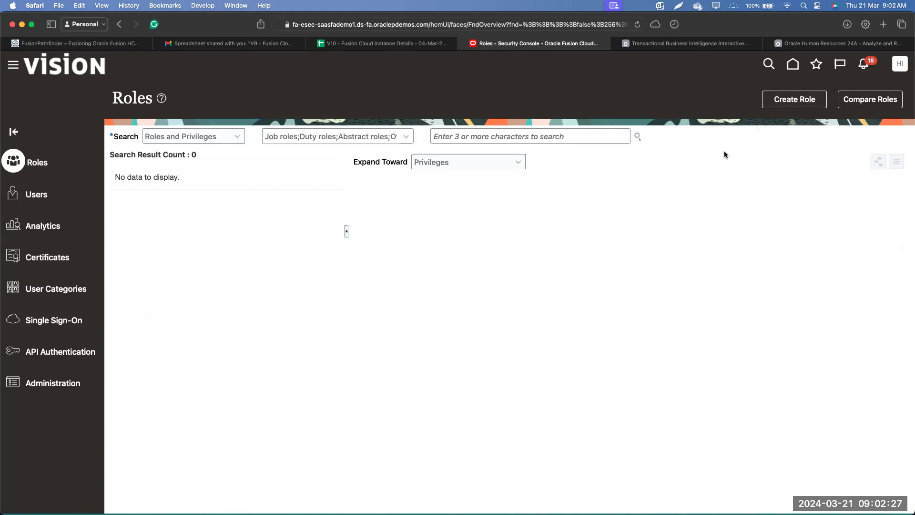
left_click(775, 106)
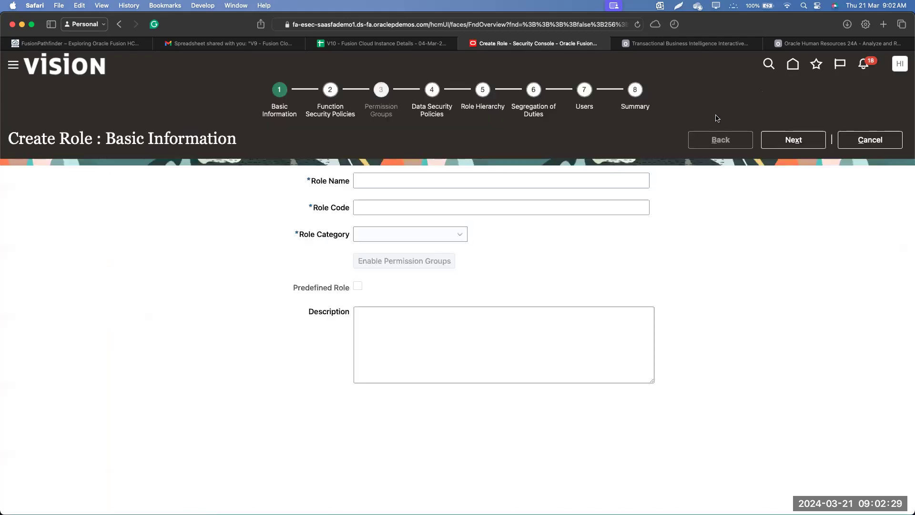
left_click(400, 236)
scroll(422, 324, "down", 5)
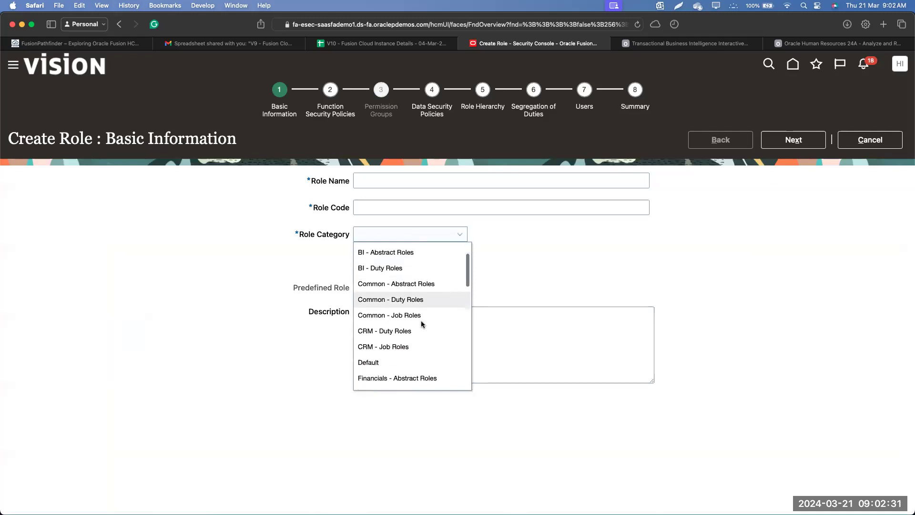
scroll(422, 324, "up", 5)
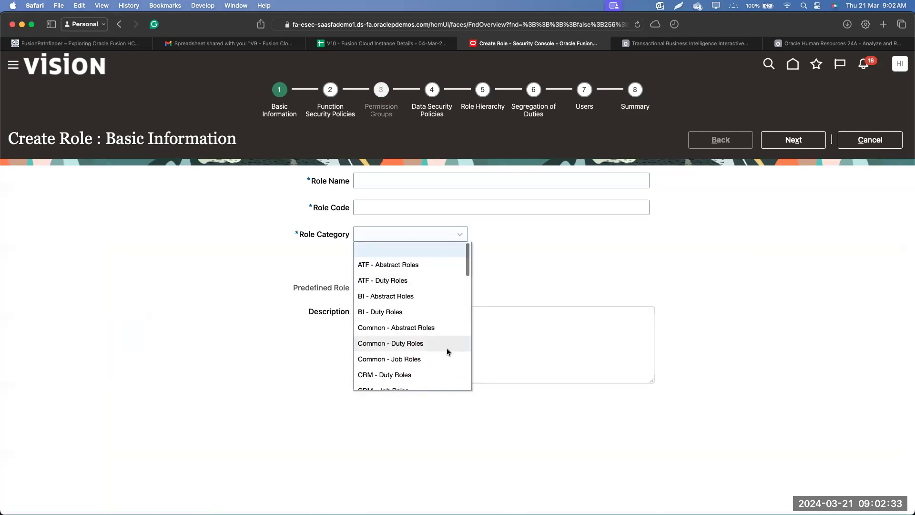
scroll(447, 348, "down", 4)
scroll(448, 347, "down", 4)
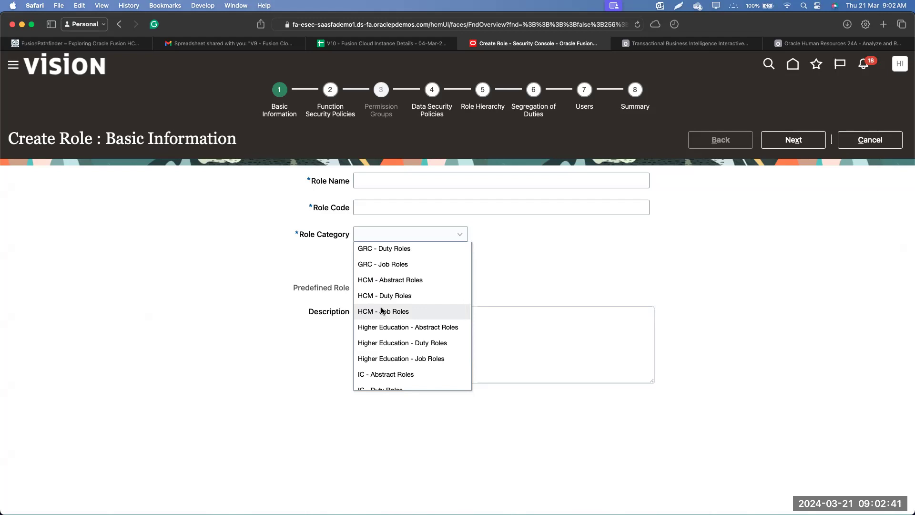
left_click(784, 269)
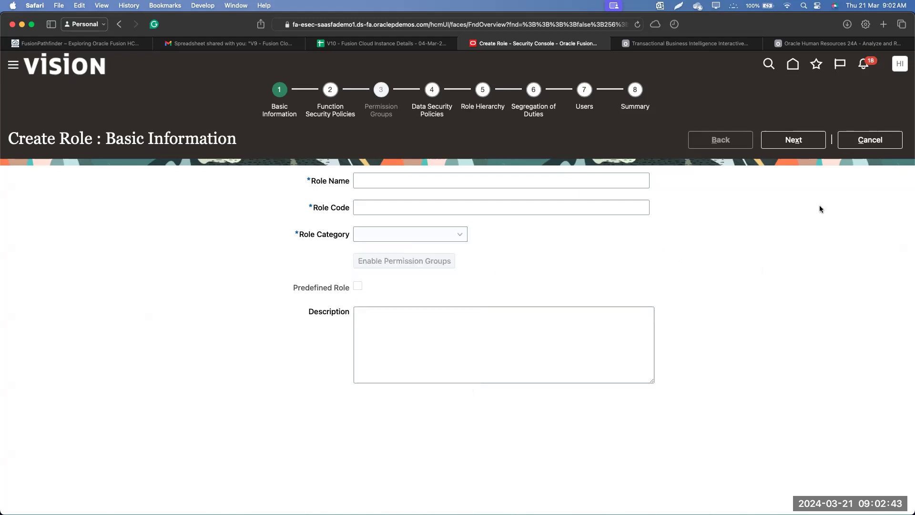
left_click(871, 141)
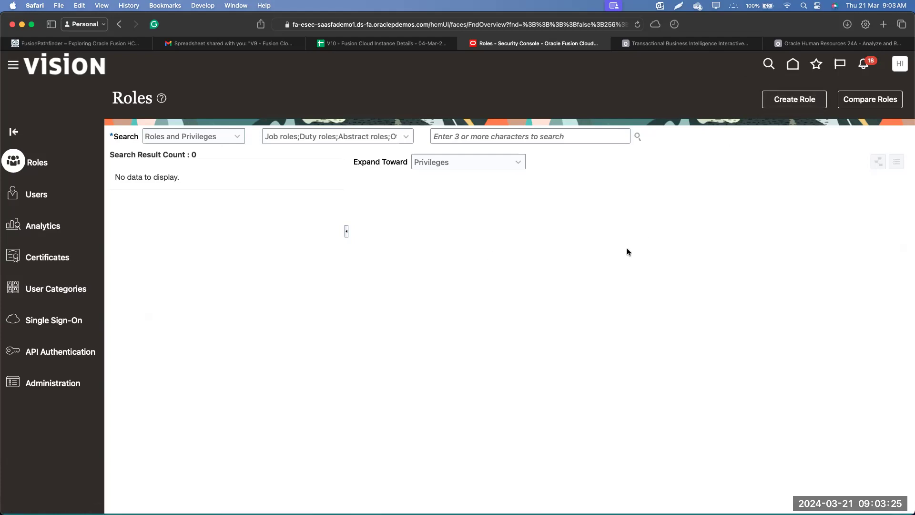
Step: Return to the home page, look over the My Client Groups apps, and reopen the Security Console
left_click(795, 65)
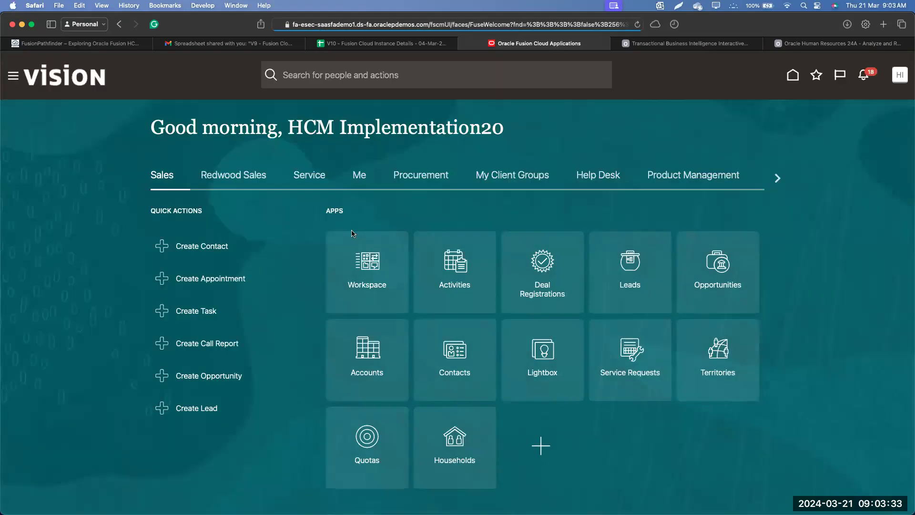
left_click(530, 179)
scroll(803, 386, "down", 4)
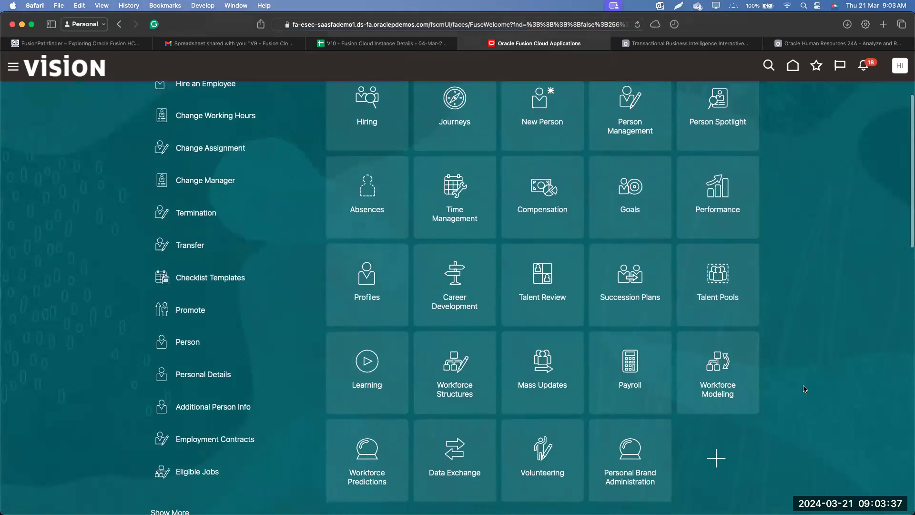
scroll(805, 389, "down", 2)
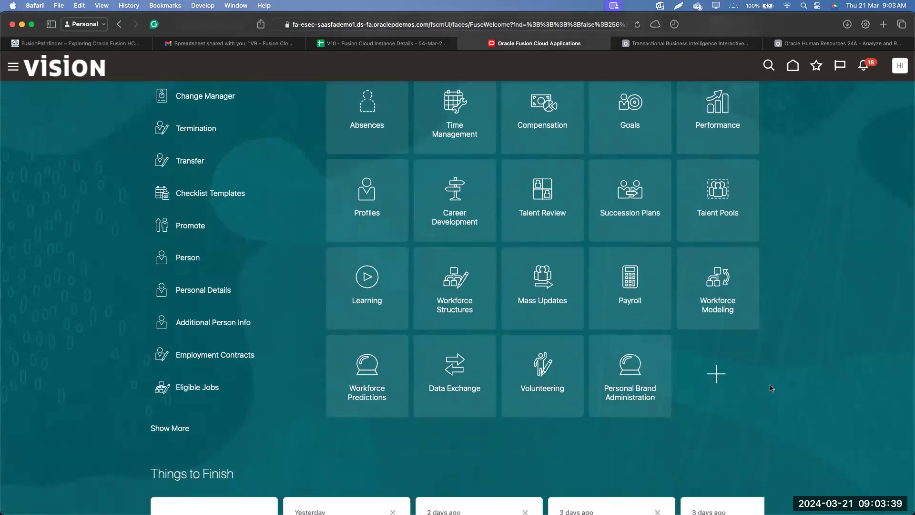
scroll(819, 296, "up", 6)
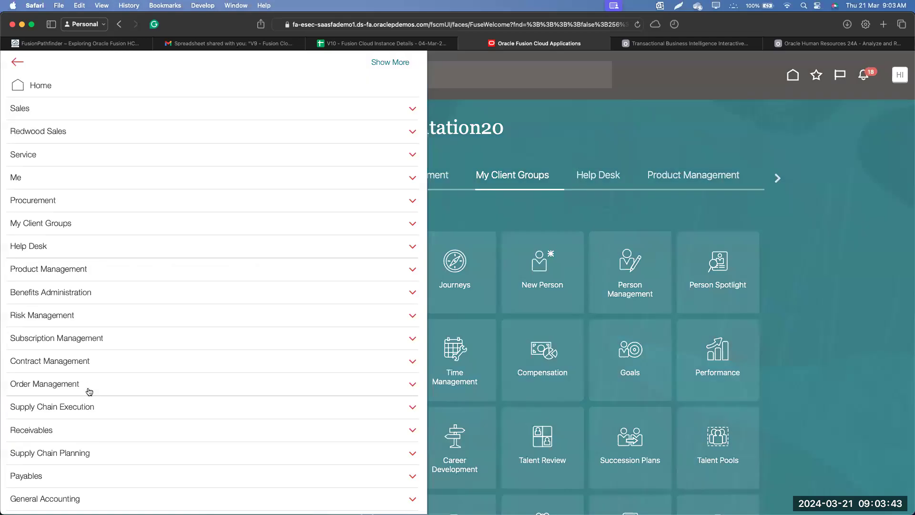
scroll(90, 390, "down", 10)
left_click(193, 357)
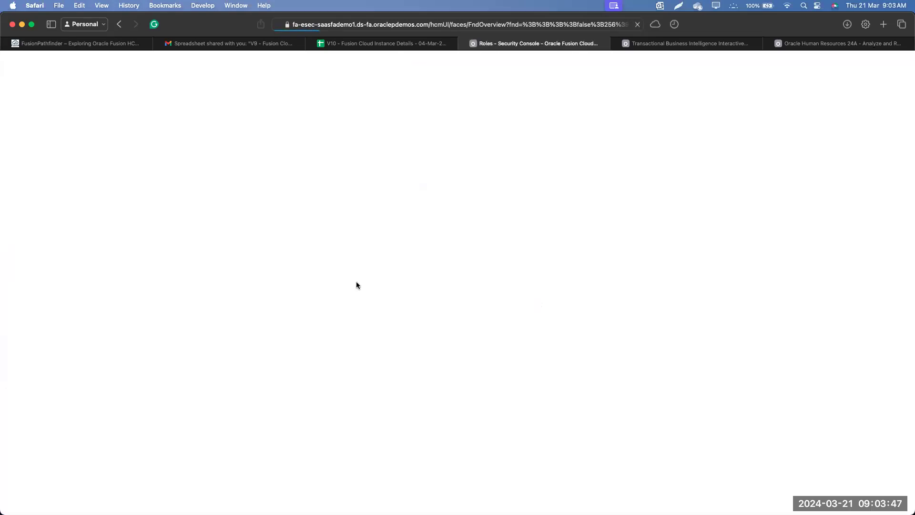
Step: Find the UNO Recruiter role, expand it toward Users, and show its assigned users
left_click(508, 135)
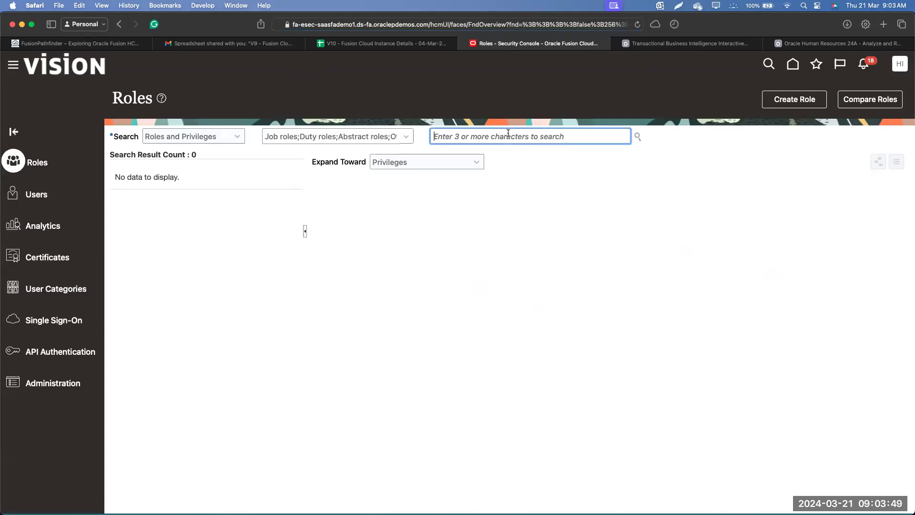
type("uno recr")
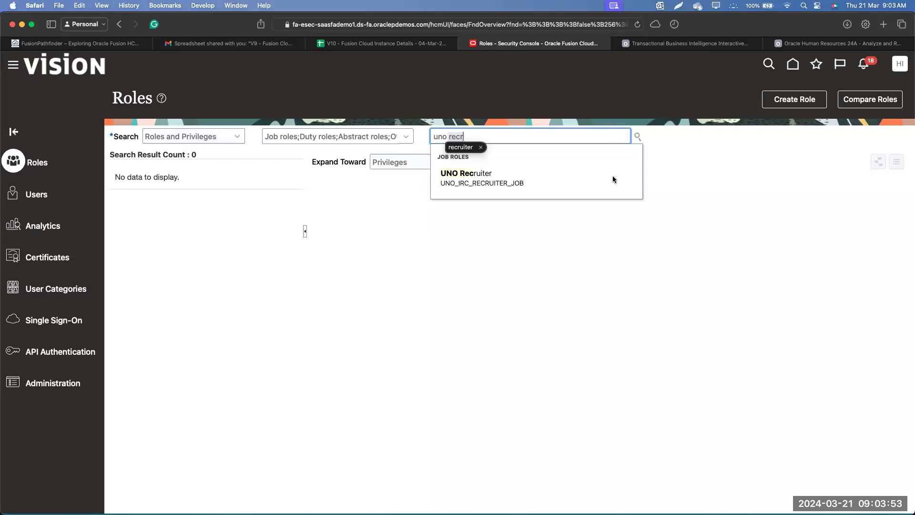
left_click(566, 178)
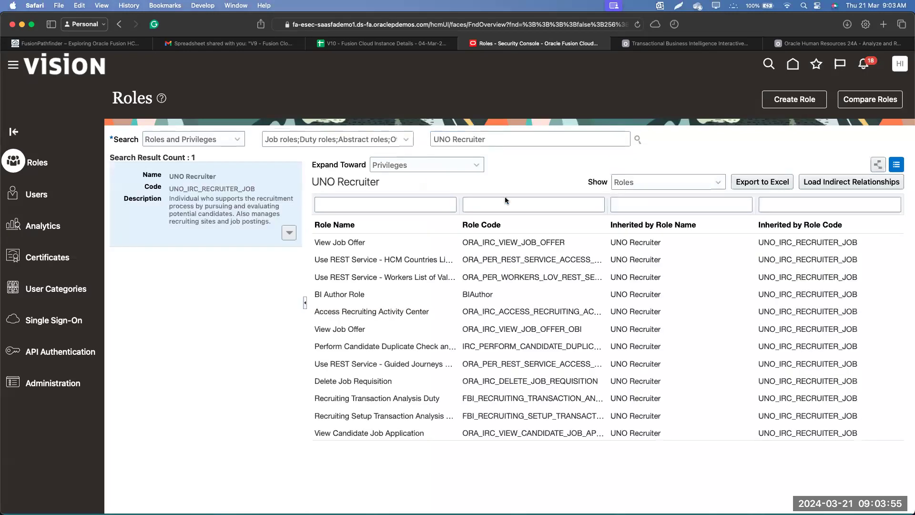
left_click(453, 166)
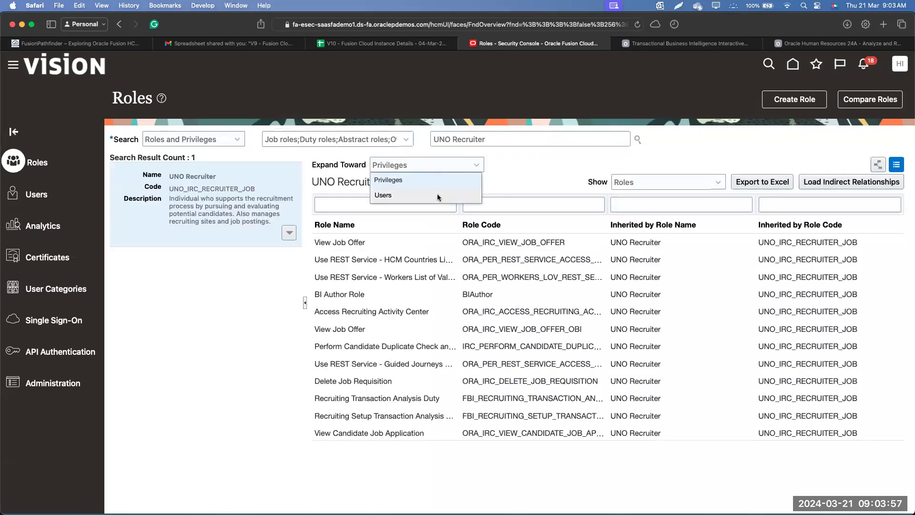
left_click(458, 196)
left_click(693, 186)
left_click(672, 211)
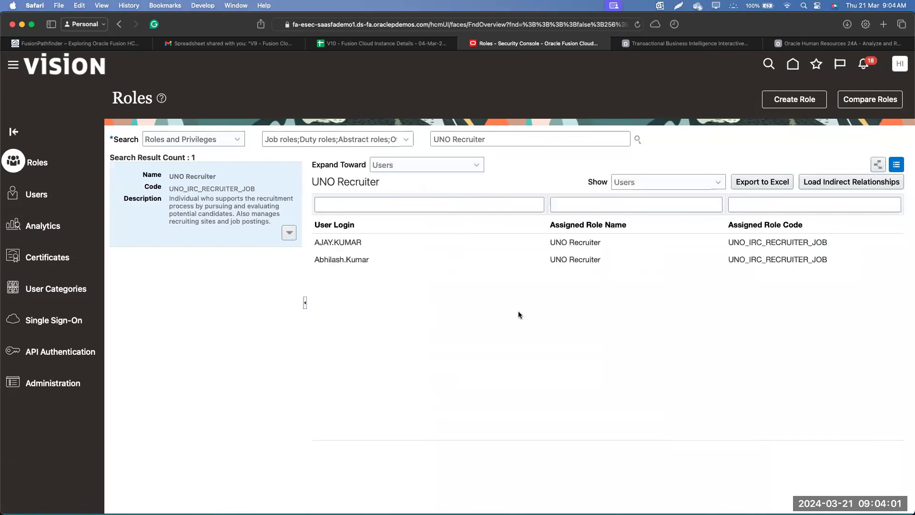
Step: Copy the second assigned user's login and search for it in User Accounts
left_click(336, 258)
double_click(336, 259)
key("super+c")
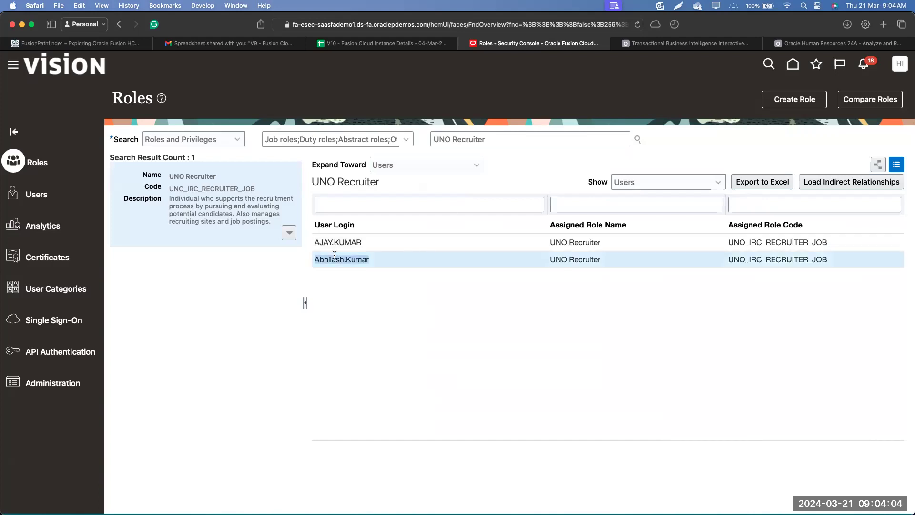
left_click(48, 204)
left_click(463, 140)
key("super+v")
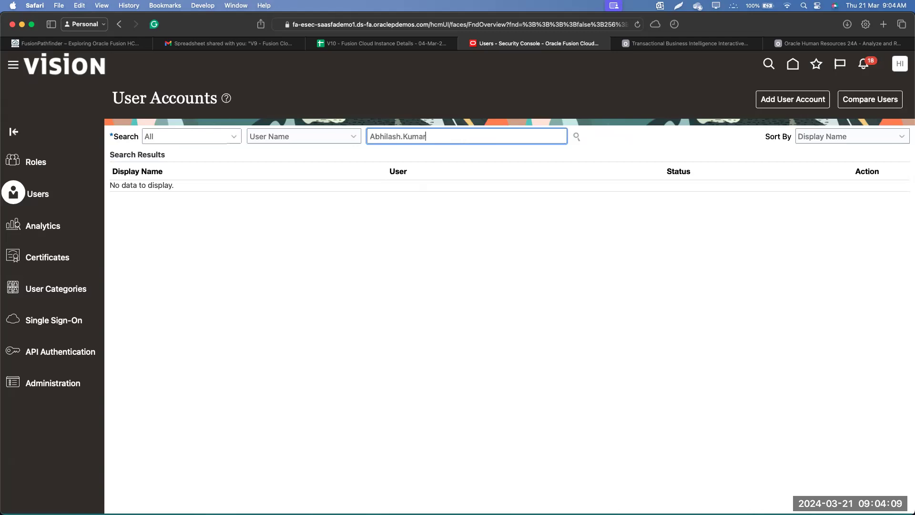
key("Return")
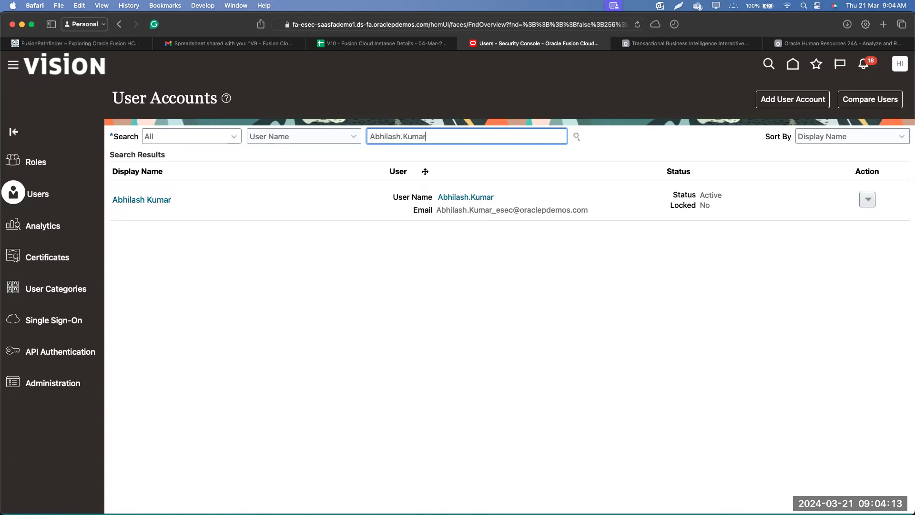
Step: Open the found user's account details, view the account in edit mode, cancel the edit, and close the details
left_click(484, 200)
left_click(486, 200)
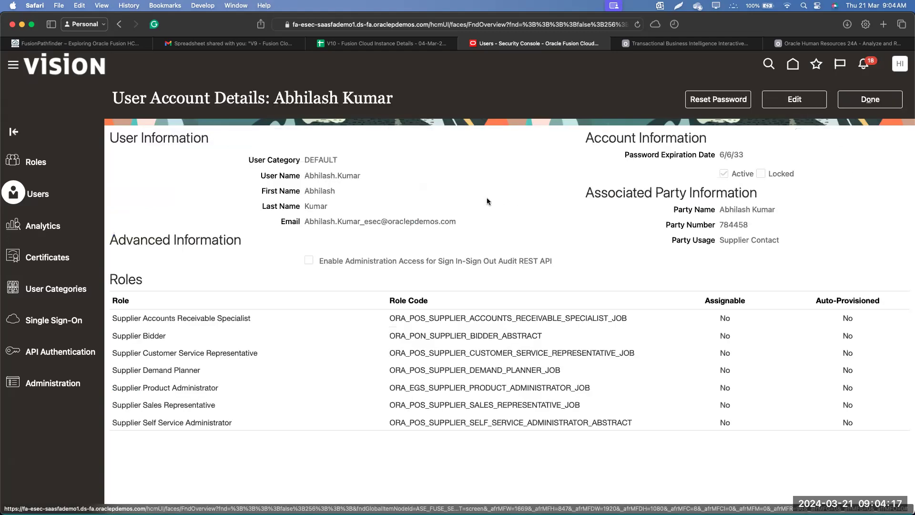
left_click(801, 100)
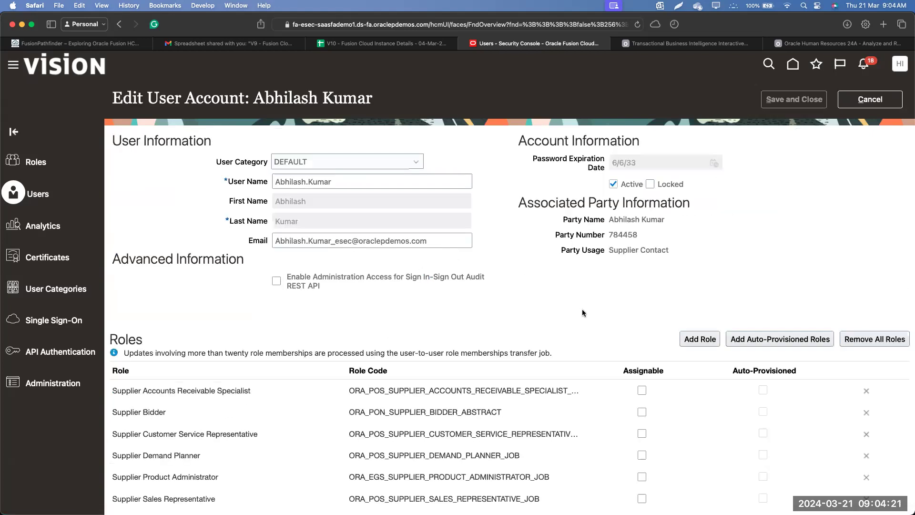
left_click(876, 106)
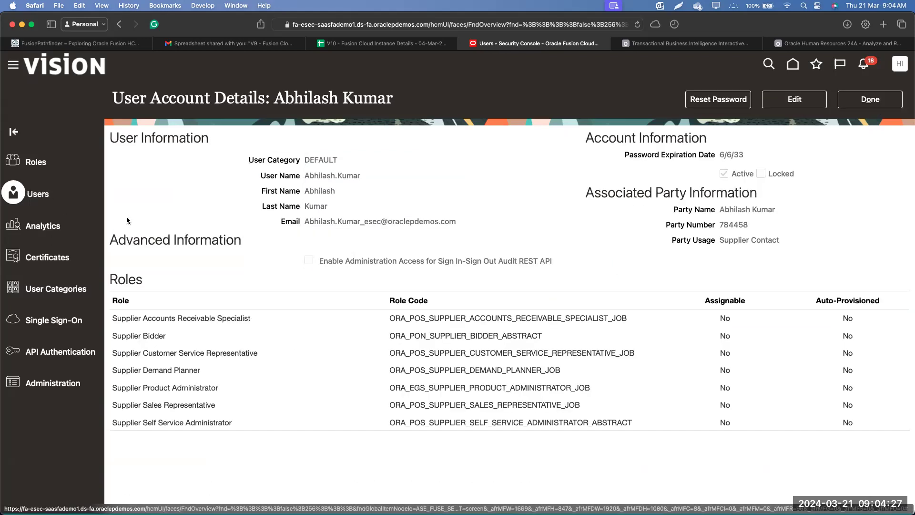
left_click(854, 101)
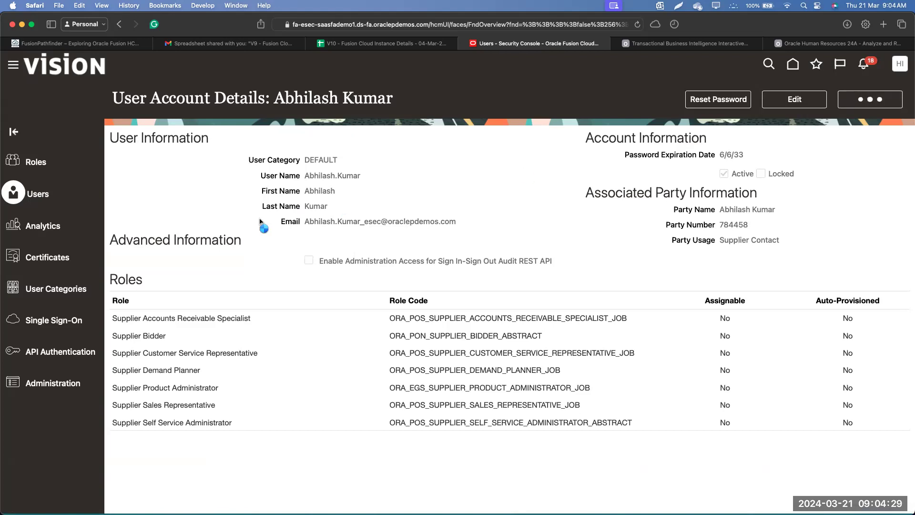
Step: Search User Accounts by another user's first name and open the first matching account for editing
double_click(414, 137)
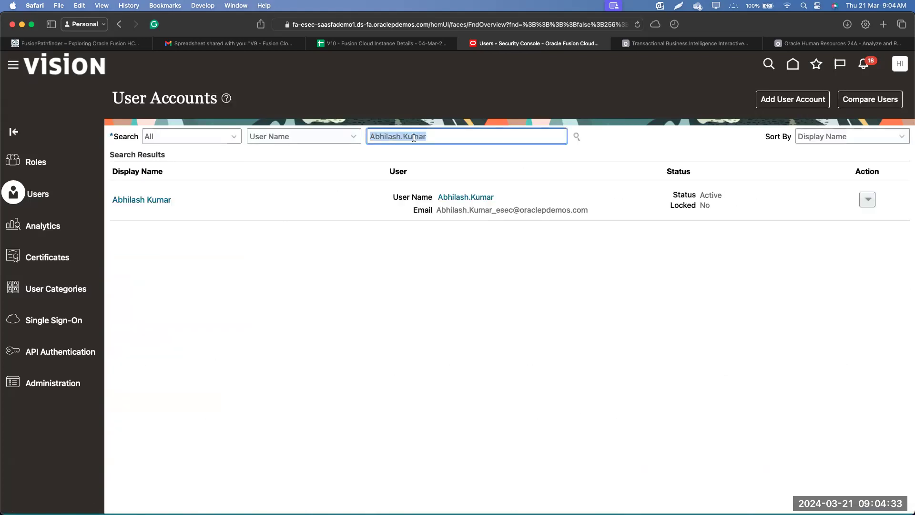
type("mike")
key("Return")
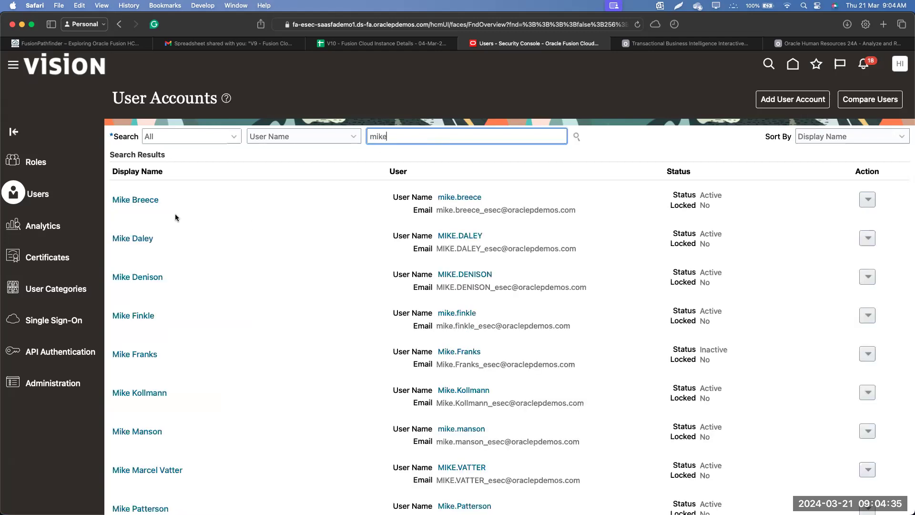
left_click(129, 201)
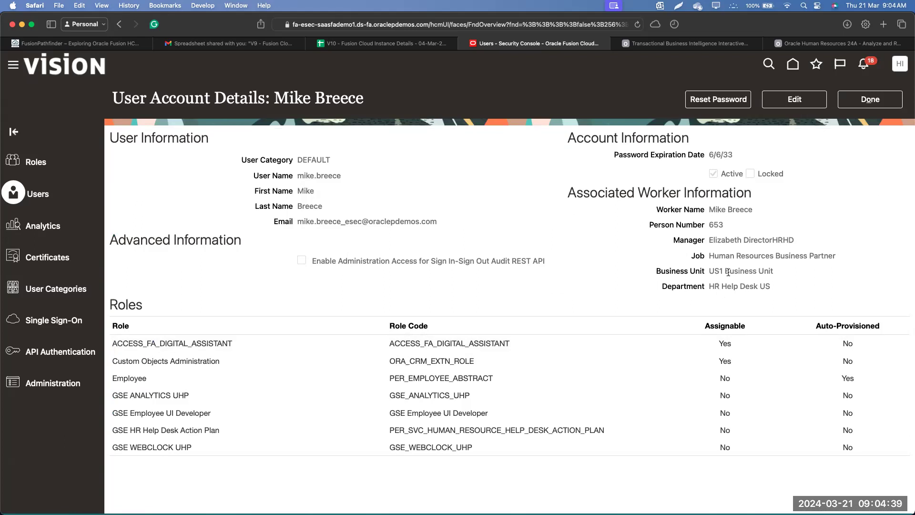
left_click(795, 100)
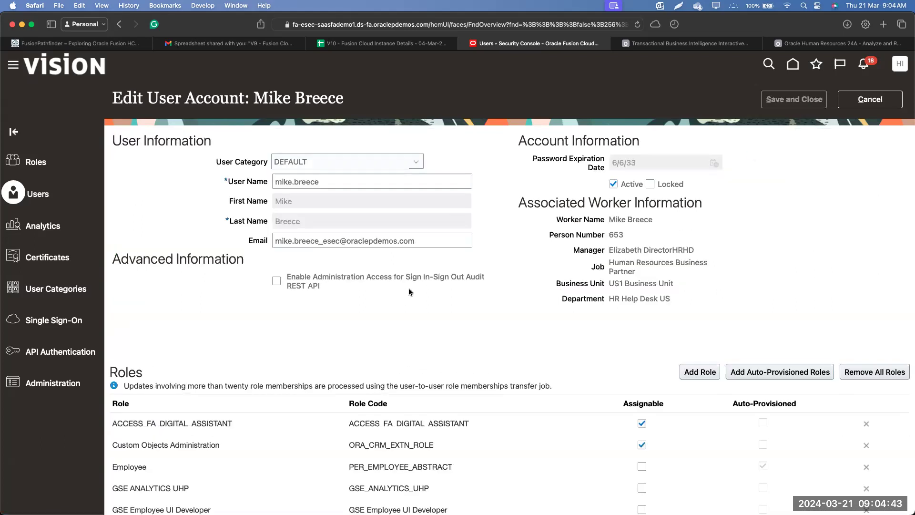
Step: Review the roles assigned to the account and remove all of them
scroll(408, 288, "down", 2)
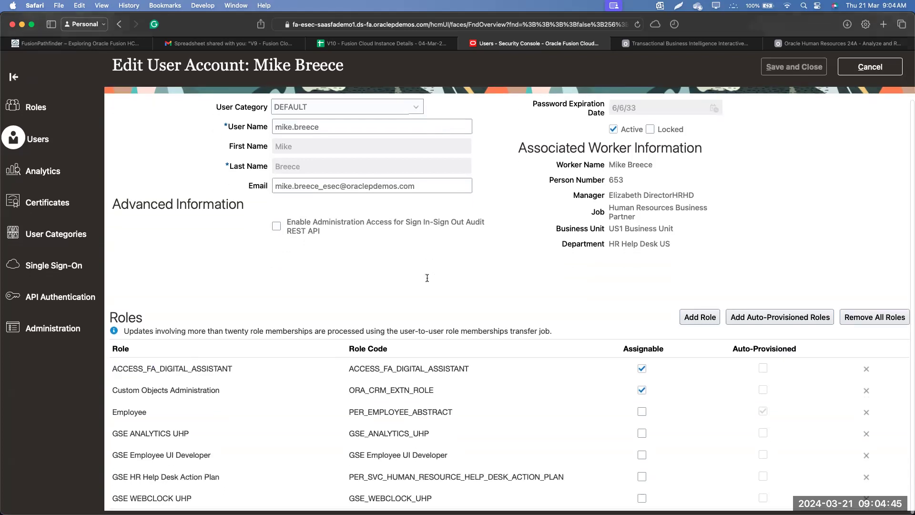
scroll(267, 437, "down", 5)
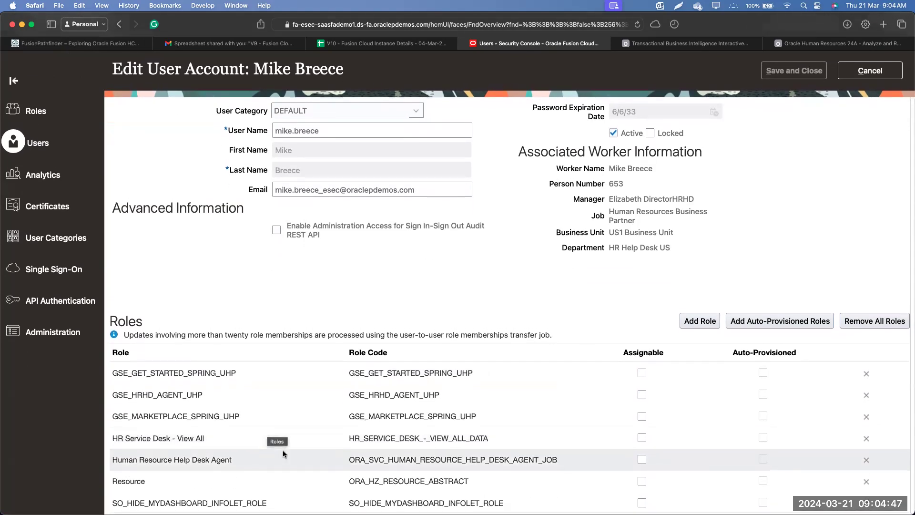
scroll(292, 437, "up", 6)
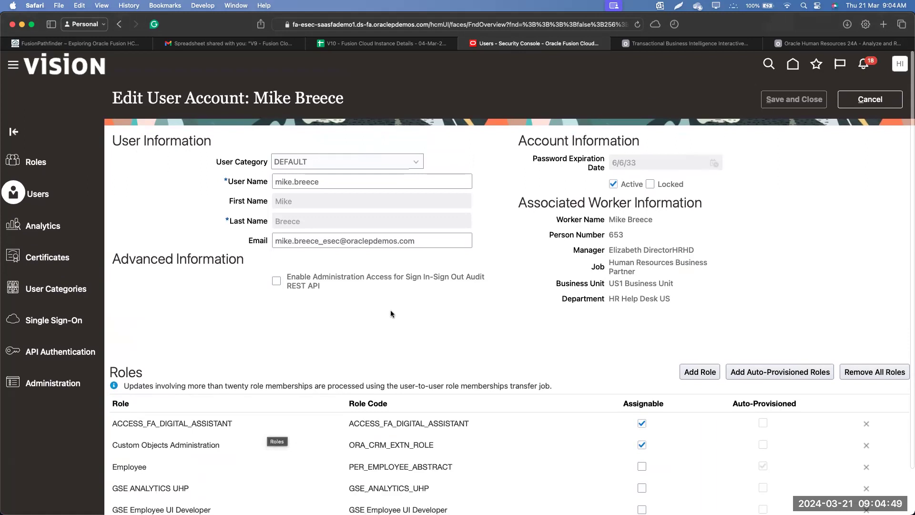
scroll(391, 311, "down", 2)
left_click(860, 320)
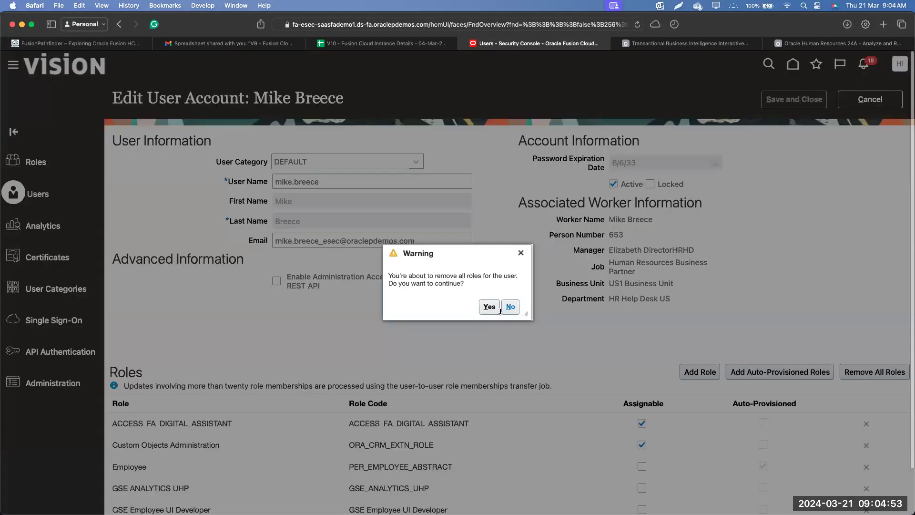
left_click(490, 307)
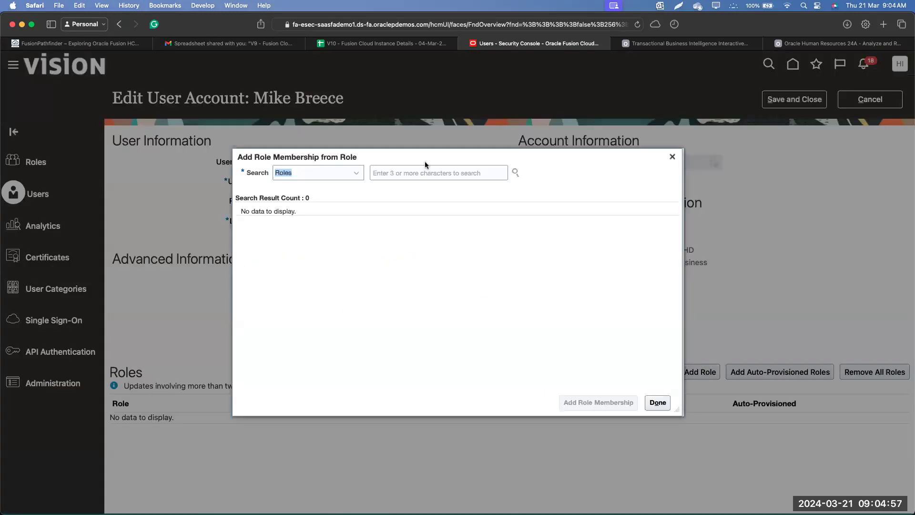
Step: Find the UNO Recruiter role and add its membership to the user account
left_click(421, 168)
type("un")
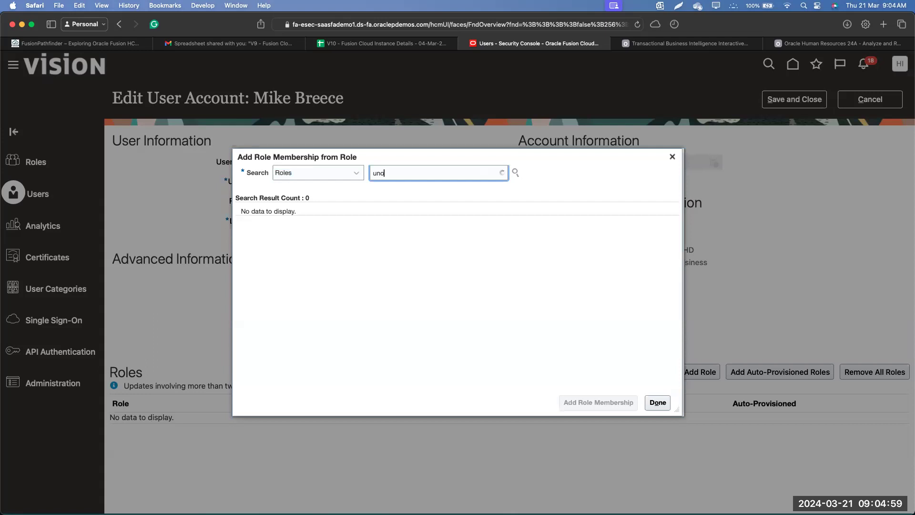
type("o")
left_click(424, 188)
left_click(623, 403)
Step: Search for emplo and add the Employee role with code ORA_PER_EMPLOYEE_ABSTRACT to the account
left_click(442, 173)
key("shift+alt+Left")
key("shift+alt+Left")
type("emplo")
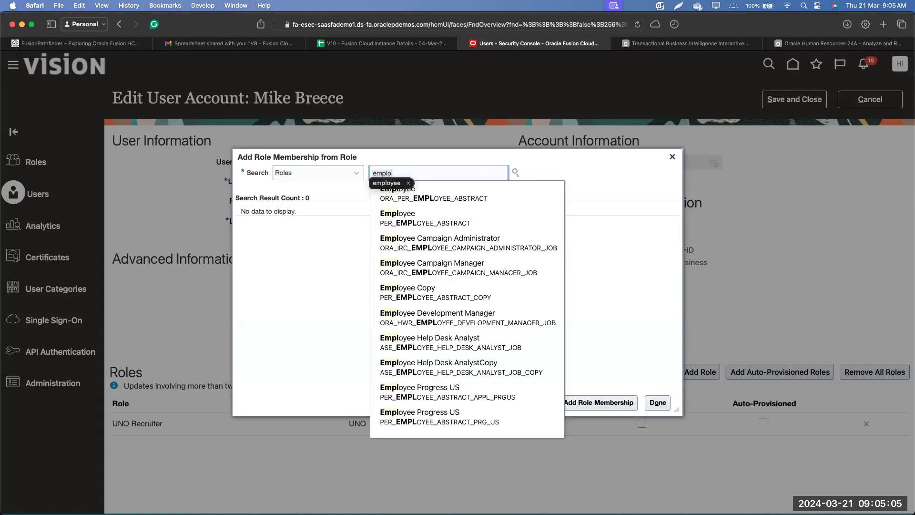
left_click(484, 194)
left_click(597, 403)
Step: Search the available roles for GSE Emp
left_click(433, 173)
key("shift+alt+Left")
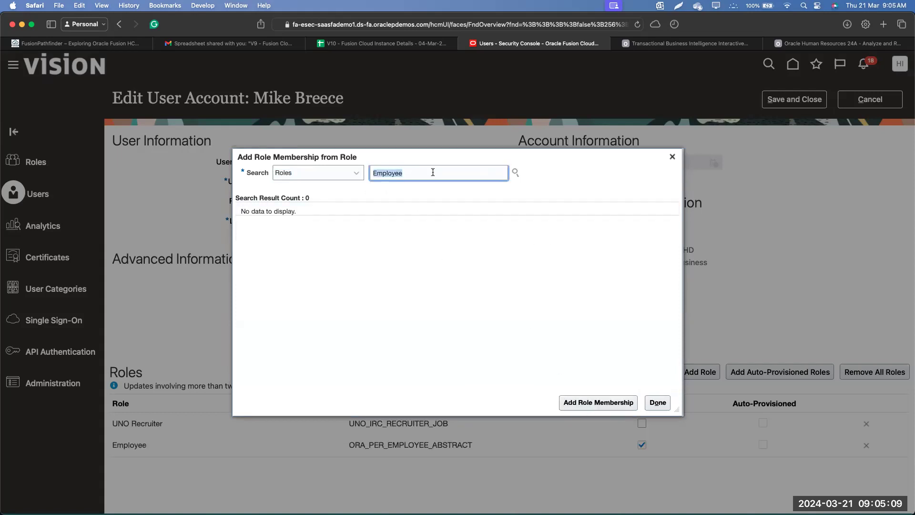
type("GSE Emp")
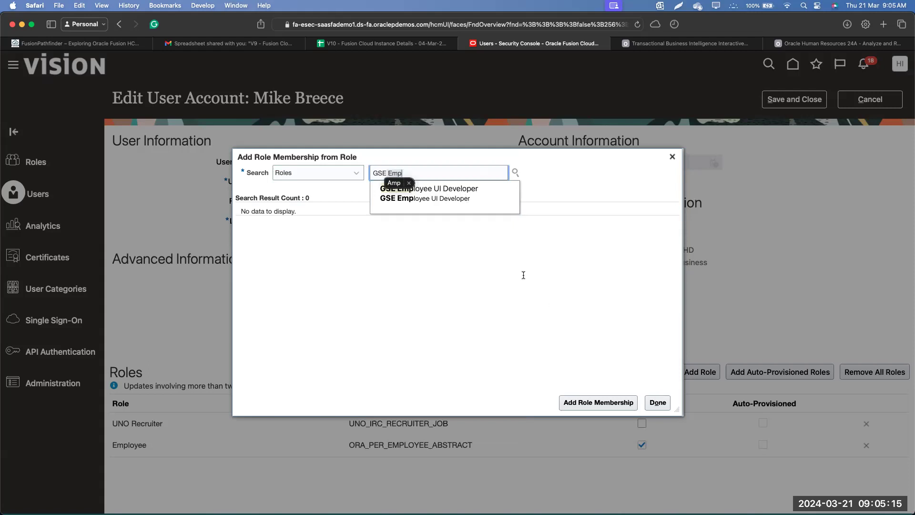
left_click(523, 292)
Step: Finish adding role memberships and save the user account
left_click(670, 403)
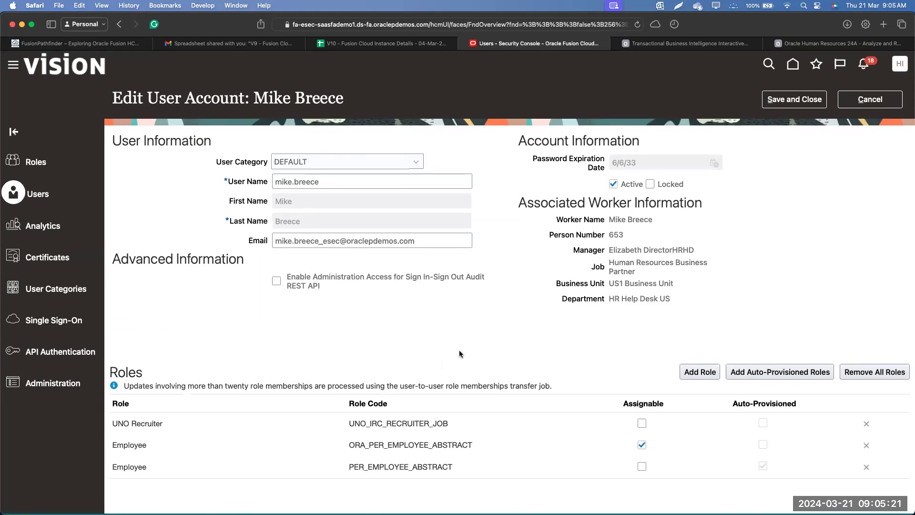
left_click(794, 99)
Step: Reset the account password manually, entering and confirming the new password, and close the account details
left_click(719, 99)
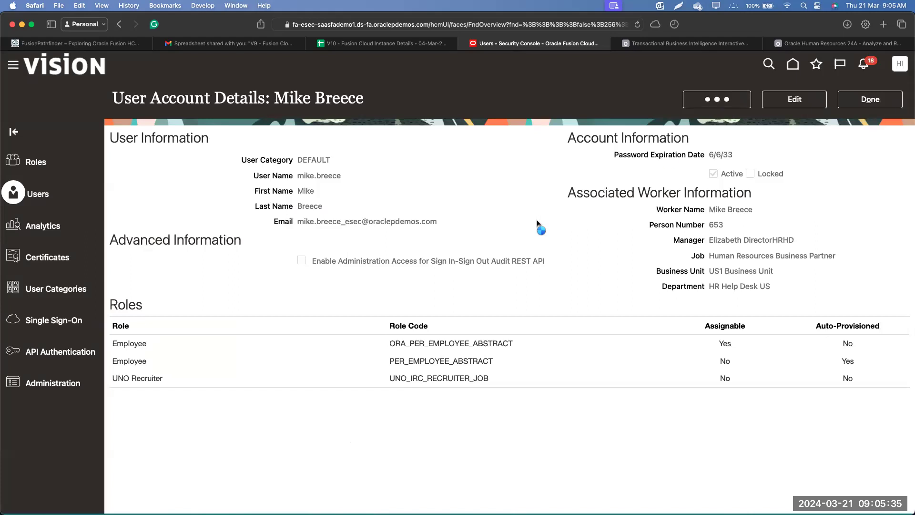
left_click(311, 256)
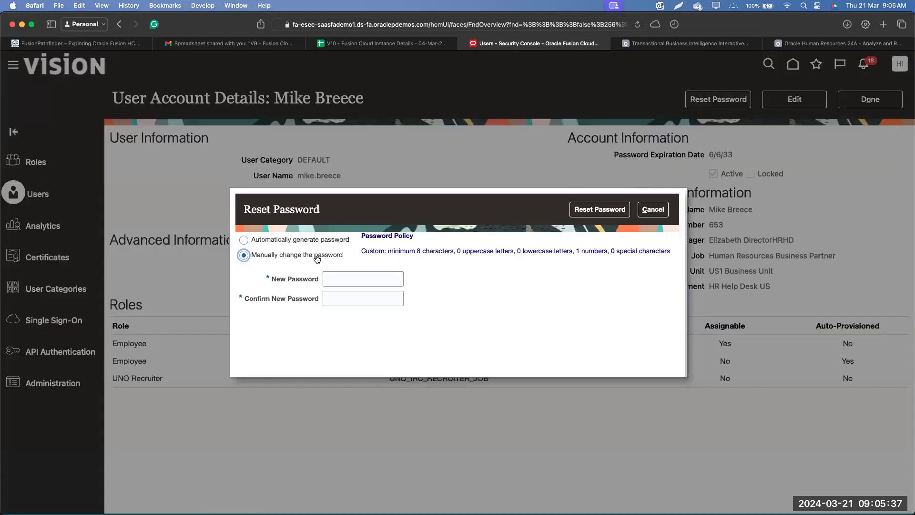
left_click(354, 279)
type("W••••••")
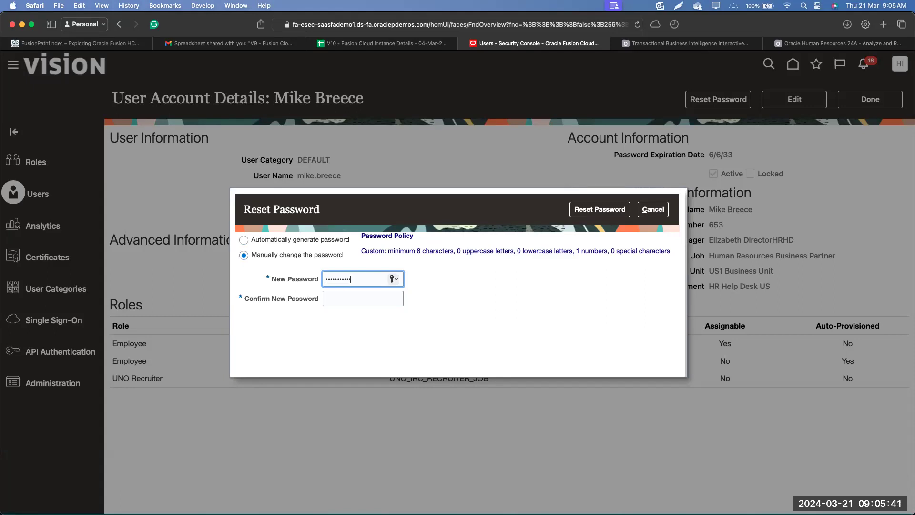
key("Tab")
type("•••••••••")
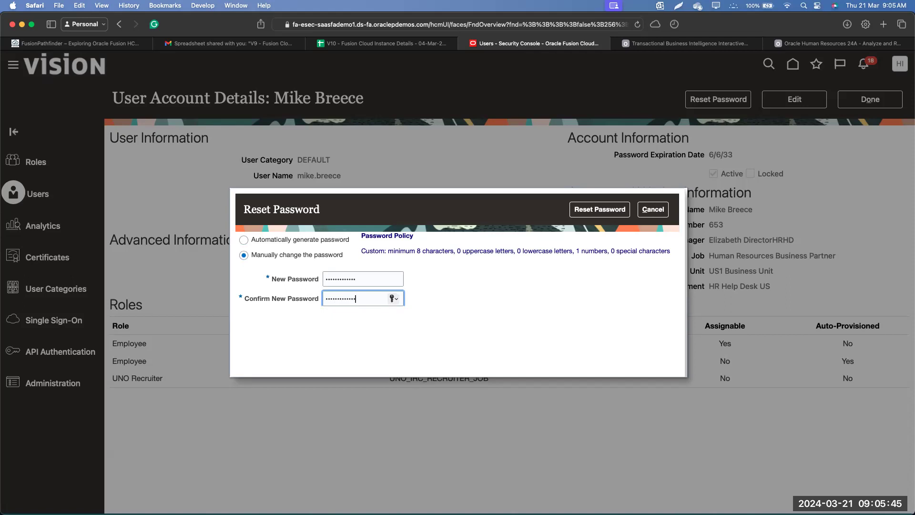
left_click(612, 211)
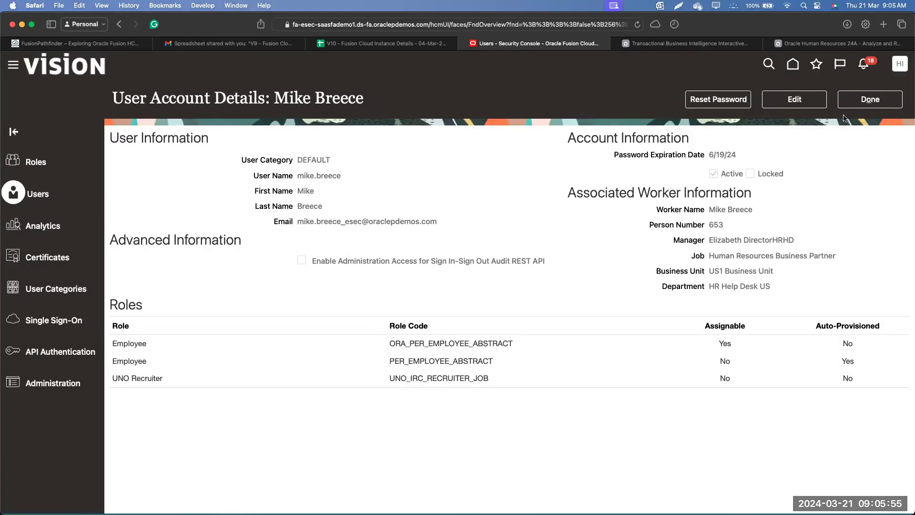
left_click(870, 100)
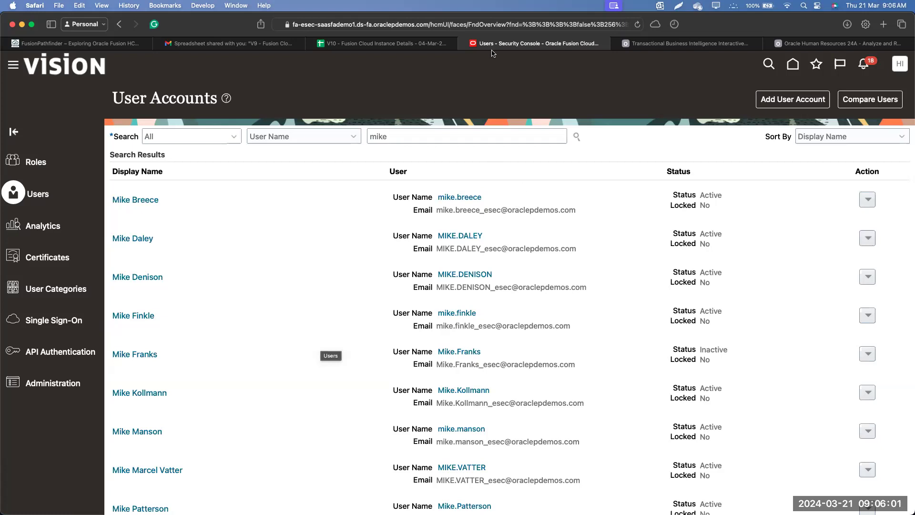
left_click(443, 25)
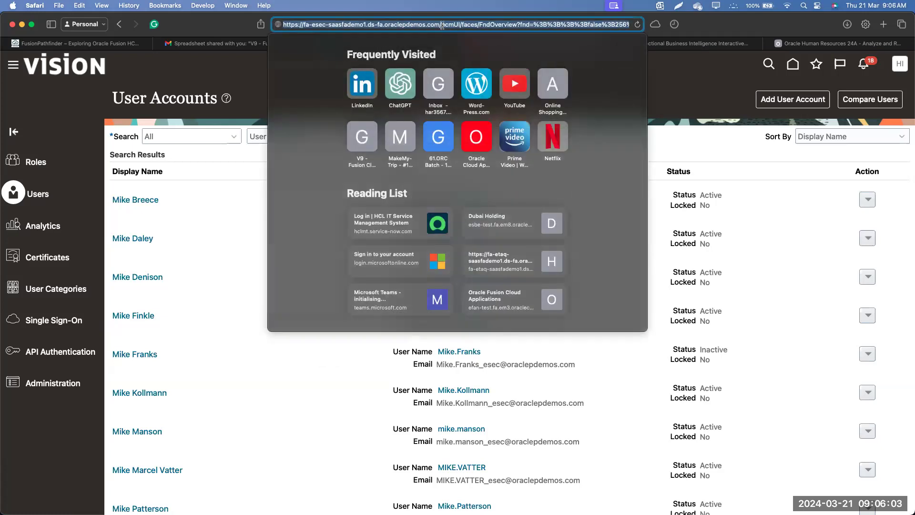
left_click(208, 75)
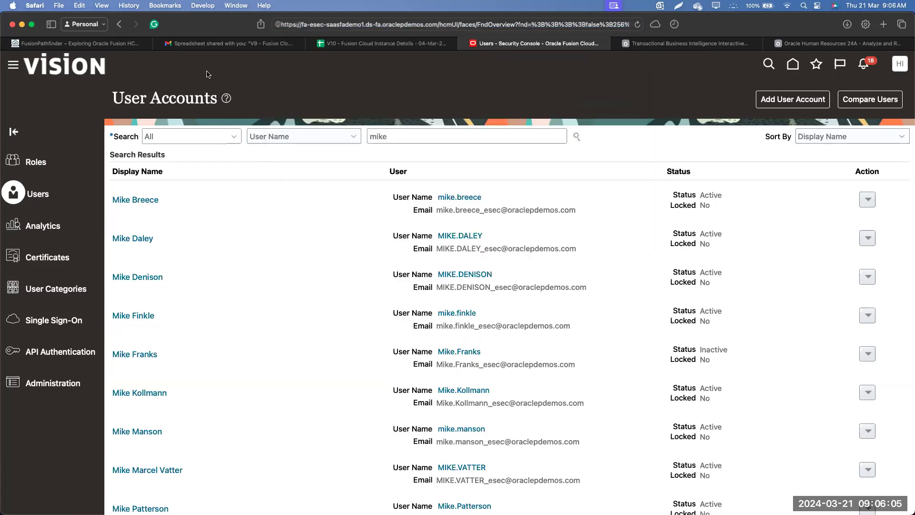
key("super+shift+b")
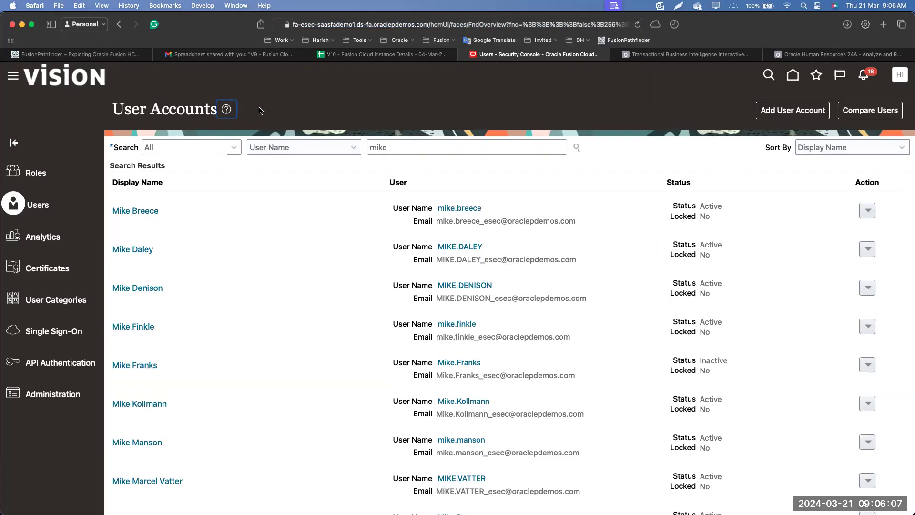
key("super+shift+b")
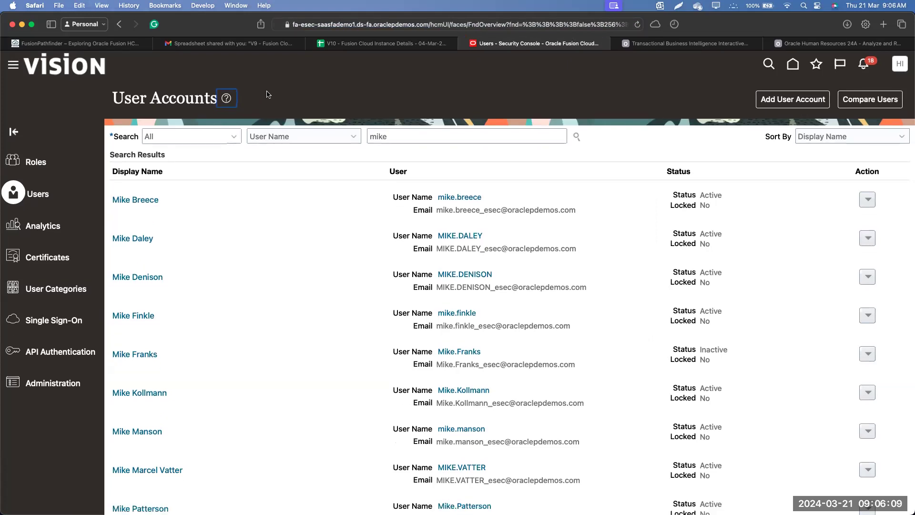
key("super+n")
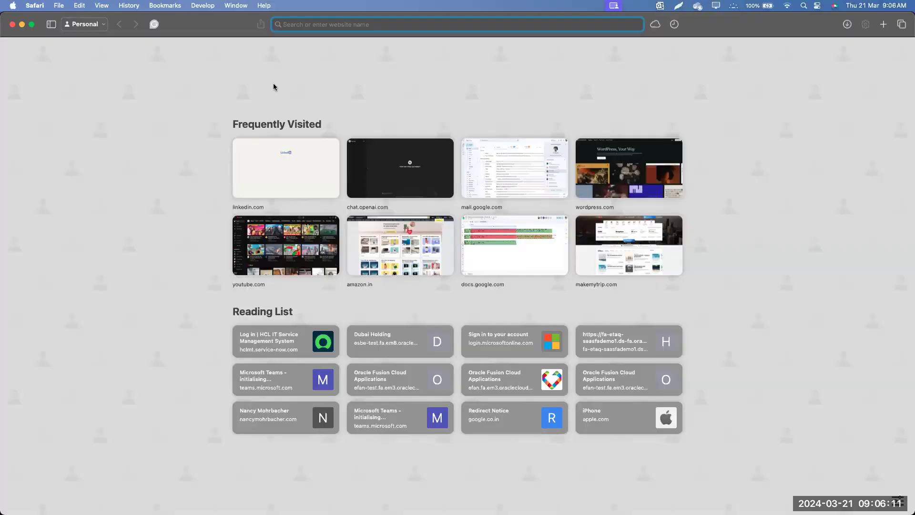
left_click(12, 25)
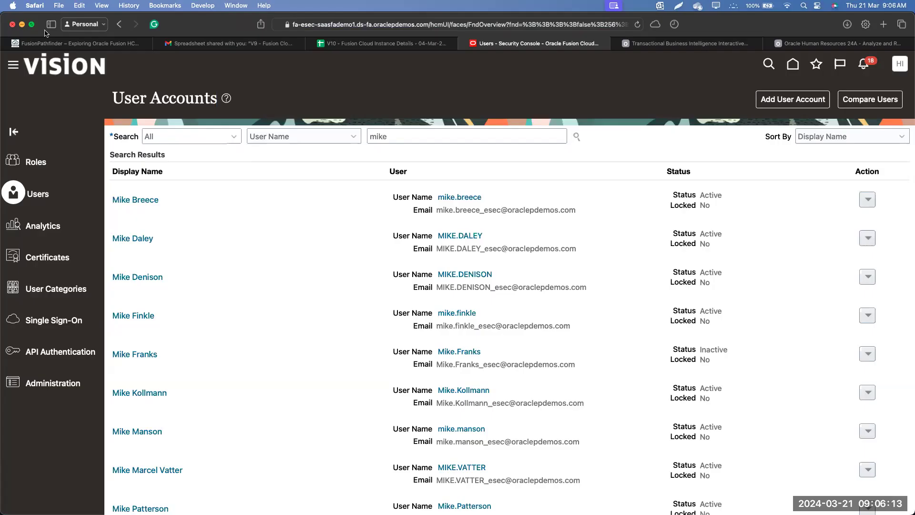
key("ctrl+super+n")
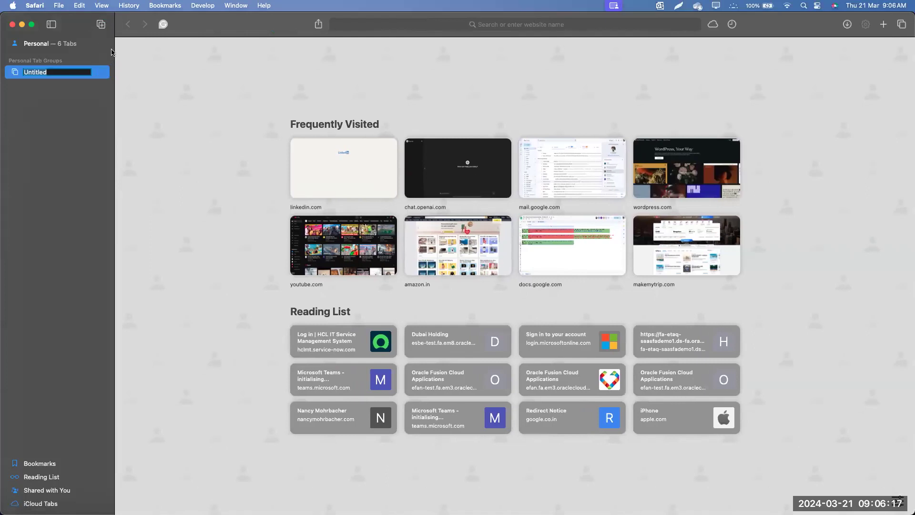
left_click_drag(114, 51, 6, 50)
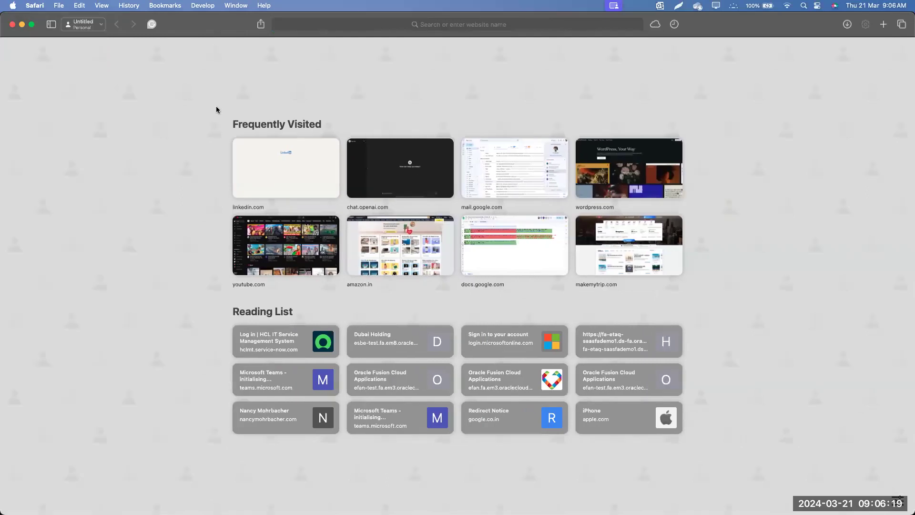
left_click(13, 25)
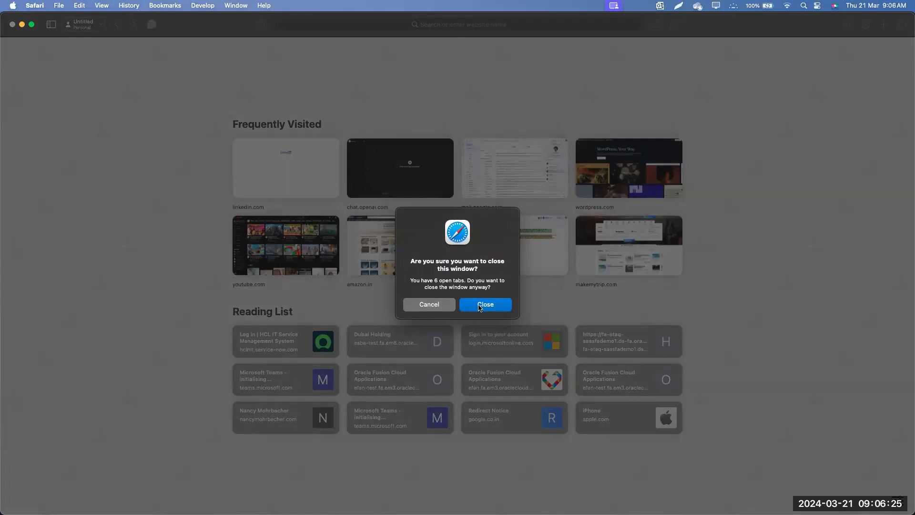
left_click(428, 307)
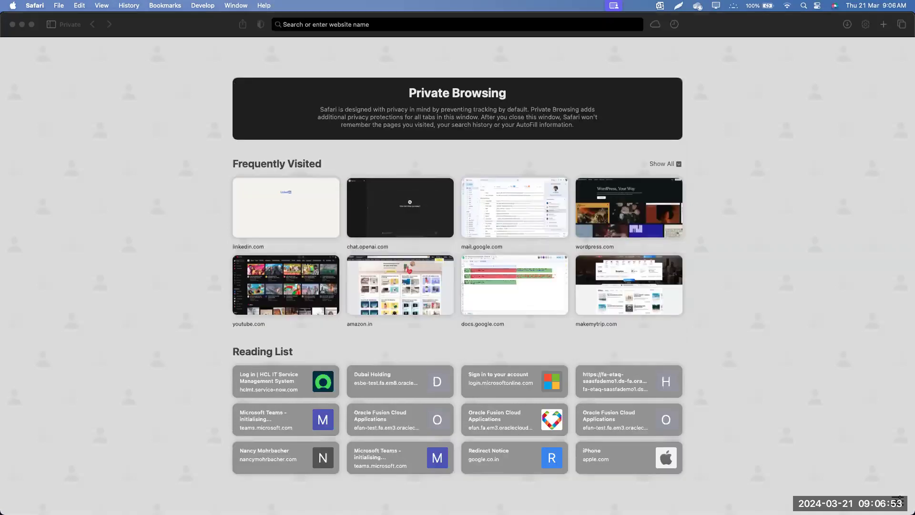
Step: Load the copied address in the private browsing window
key("super+v")
key("Return")
Step: Return to the main browser window and open the Security Console from the application's Tools section
key("super+grave")
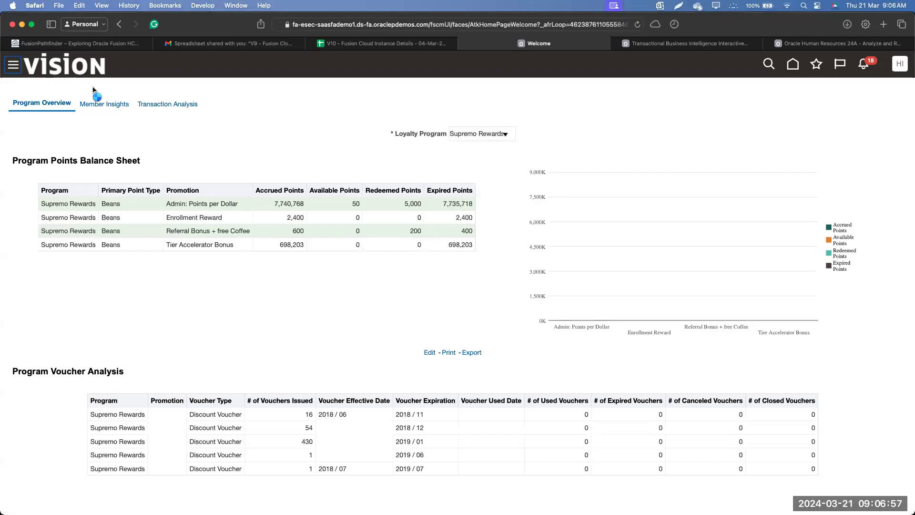
scroll(179, 397, "down", 10)
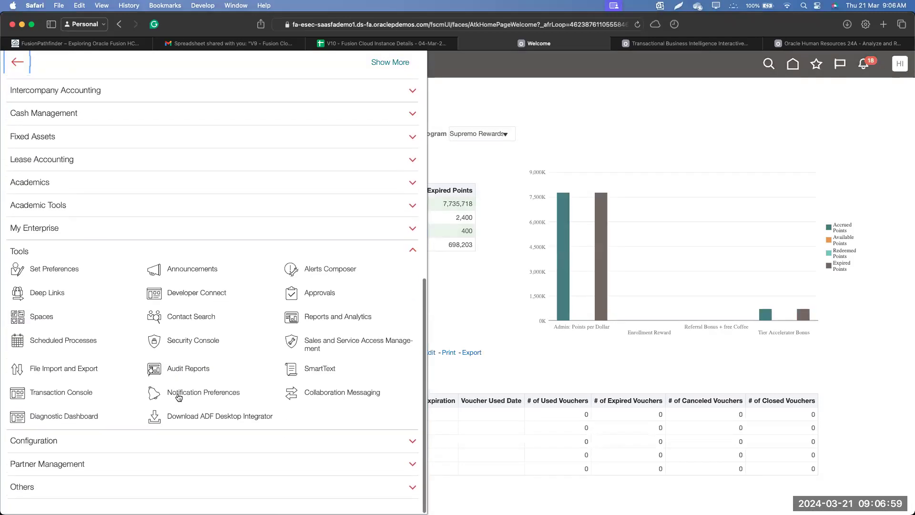
left_click(184, 357)
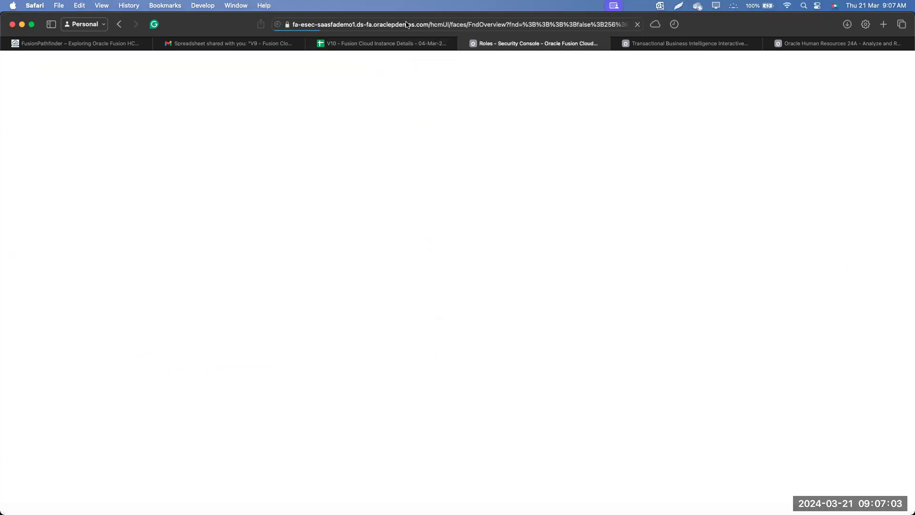
Step: Copy the base part of the application's web address, up to the domain name
left_click(406, 25)
left_click_drag(218, 19, 150, 22)
key("super+c")
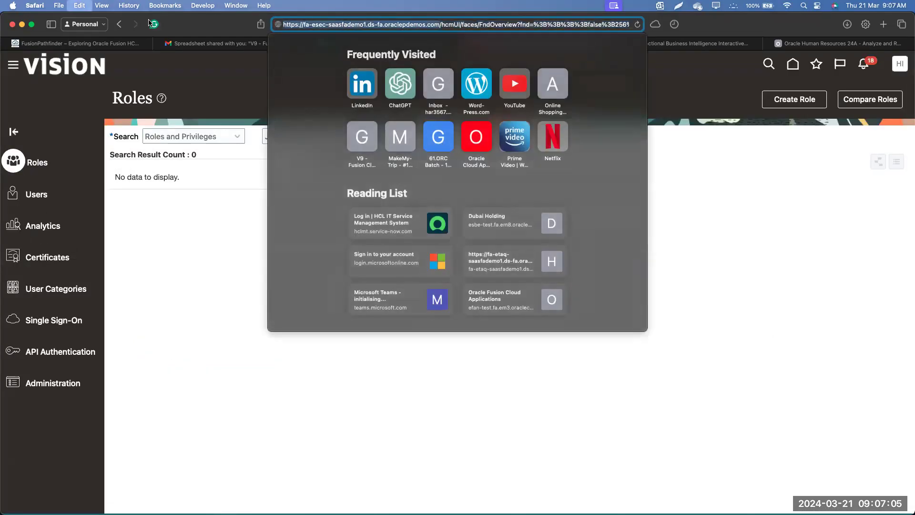
key("super+Tab")
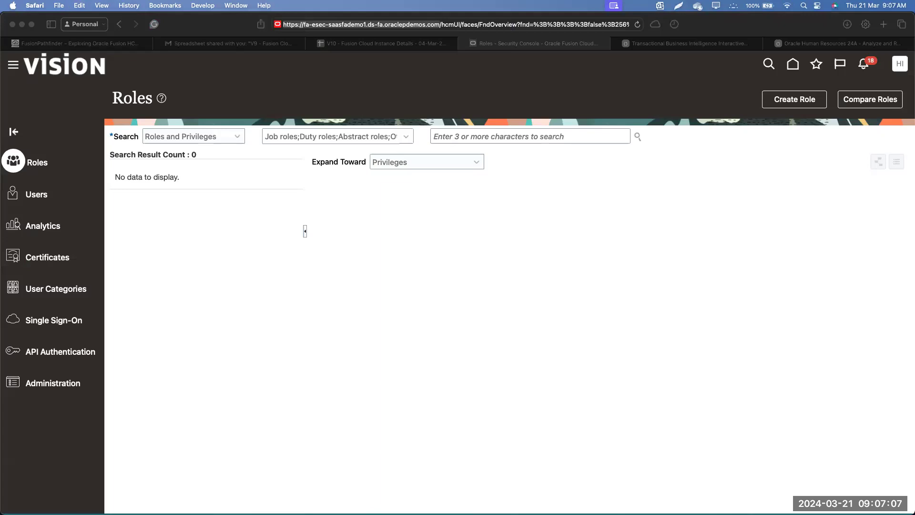
key("super+Tab")
Step: Find the UNO Recruiter role in Roles and show its privileges
left_click(517, 139)
type("uno re")
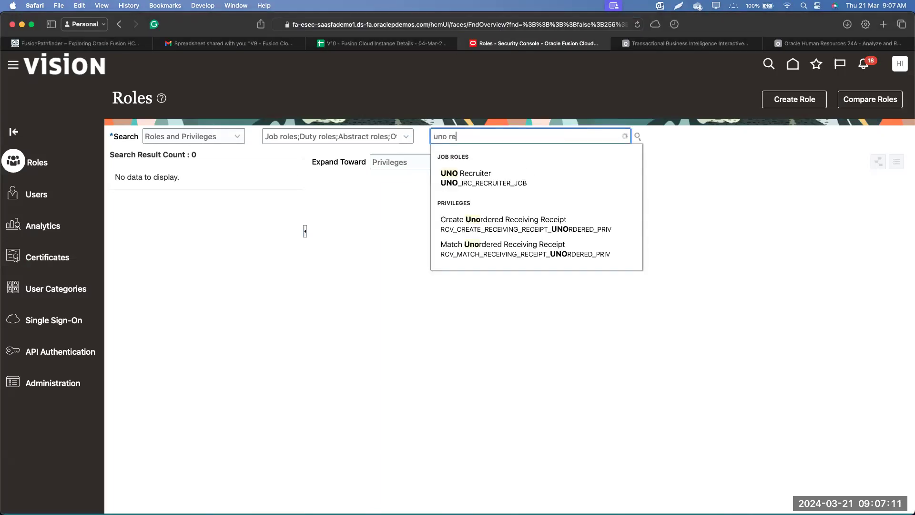
left_click(505, 178)
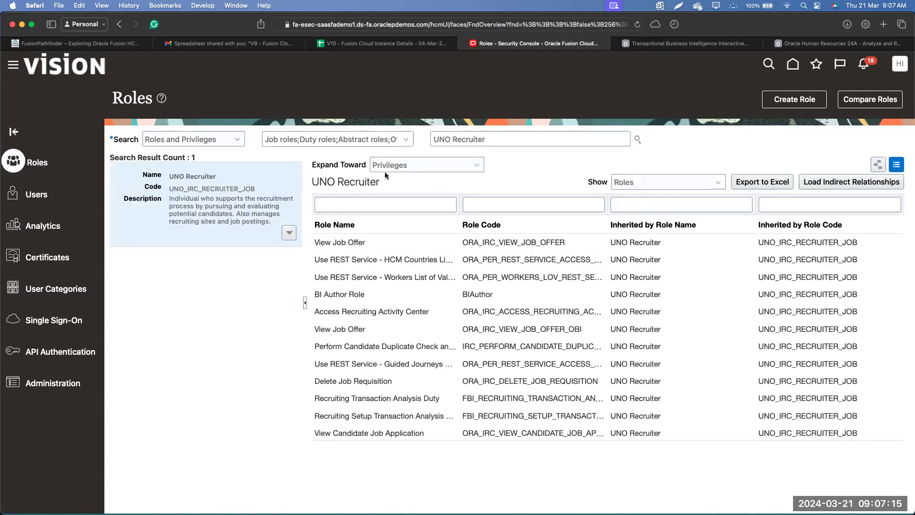
left_click_drag(323, 167, 364, 164)
left_click(683, 186)
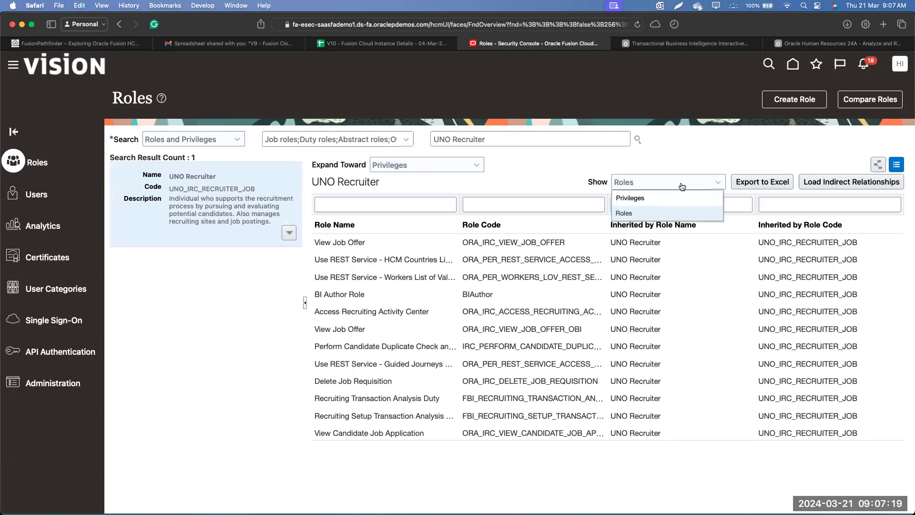
left_click(639, 199)
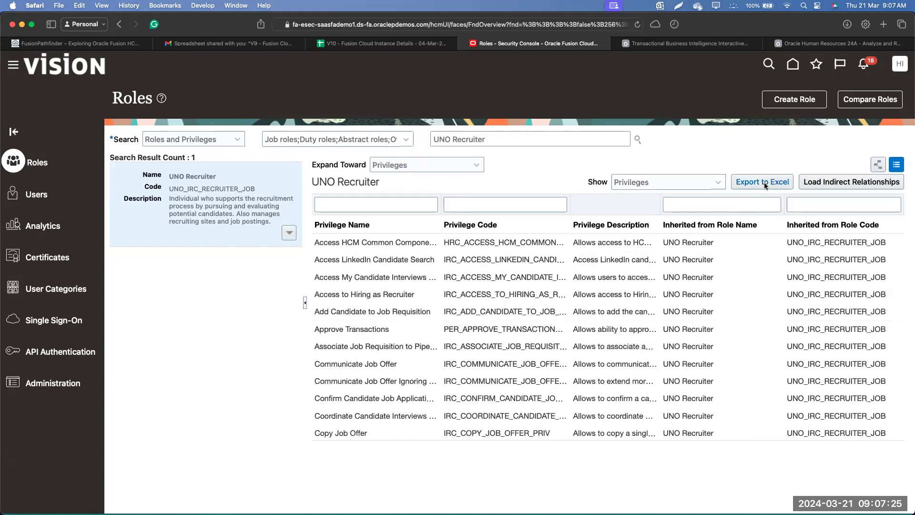
Step: Expand the UNO Recruiter role toward Users and show its assigned users
left_click(403, 162)
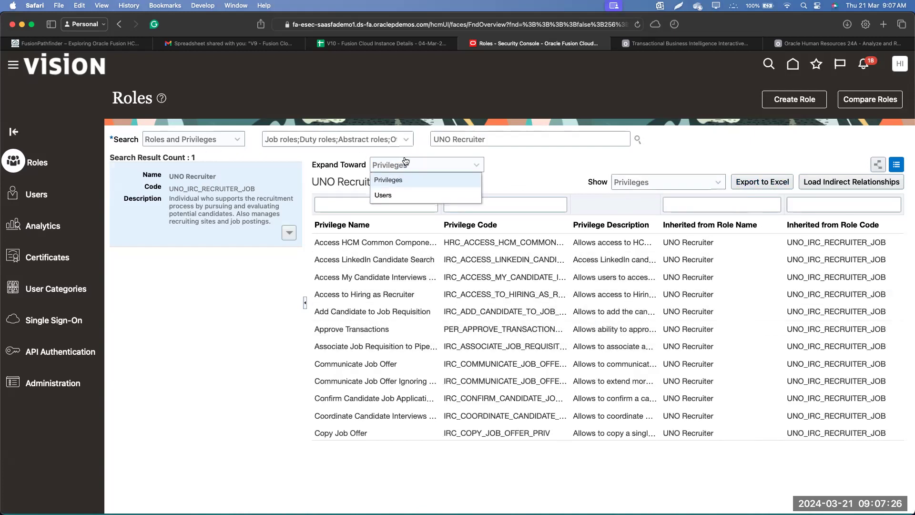
left_click(397, 191)
left_click(639, 186)
left_click(627, 212)
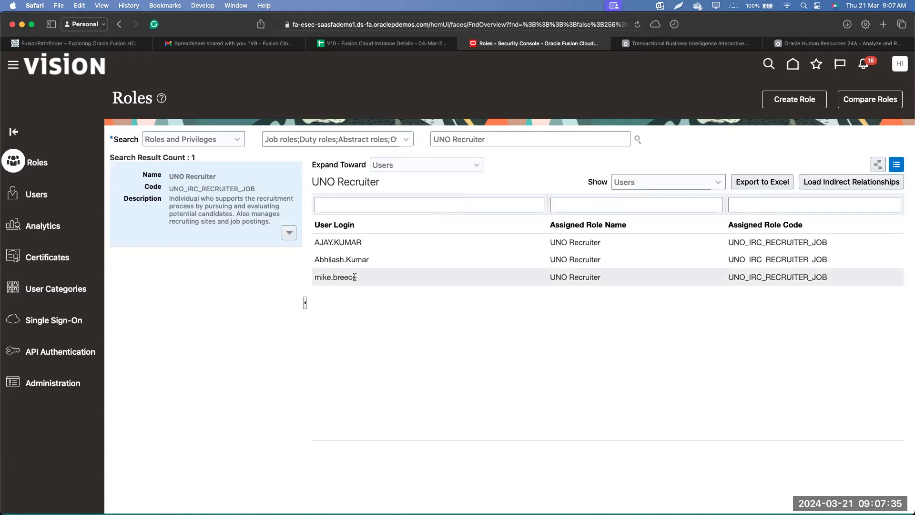
Step: Copy the third assigned user's login and paste it as the User ID on the private window's sign-in page
left_click_drag(313, 277, 361, 280)
left_click(428, 317)
key("ctrl+Up")
left_click(396, 286)
key("super+v")
Step: Enter the account password and sign in to Oracle Applications Cloud
key("Tab")
type("•••••••••")
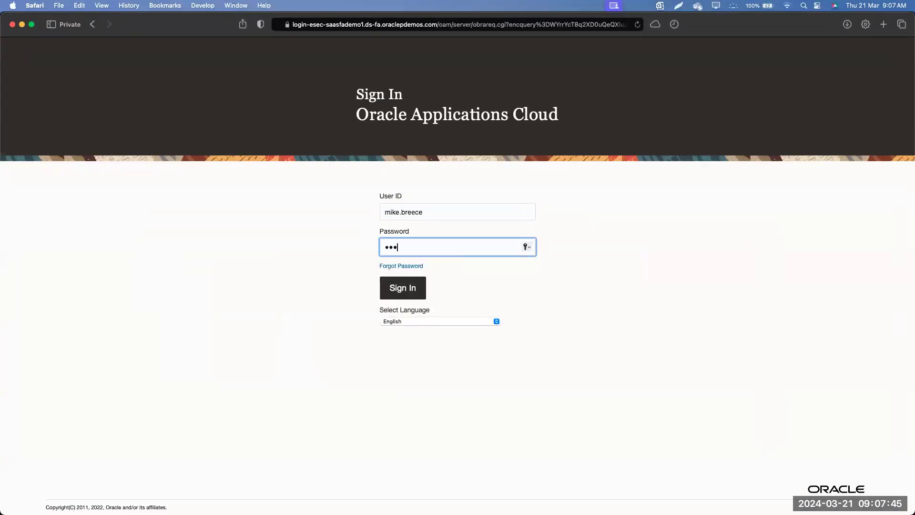
type("••••")
key("Return")
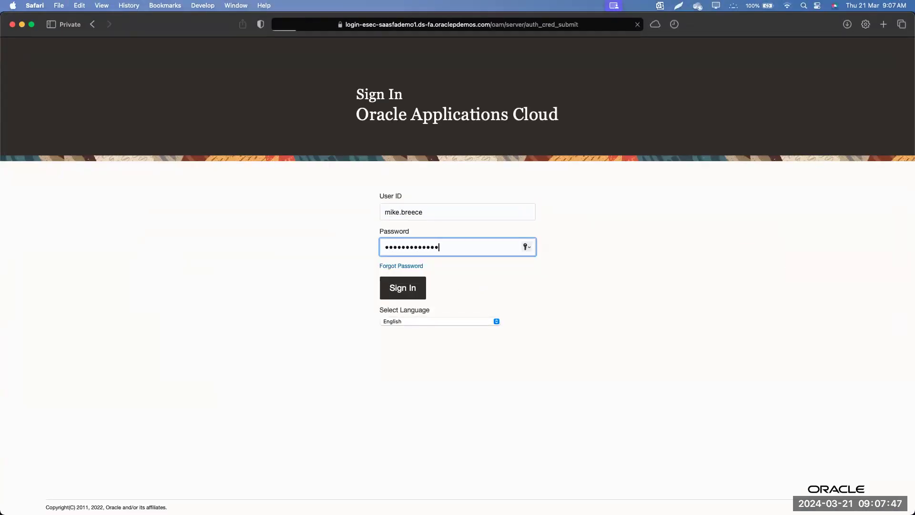